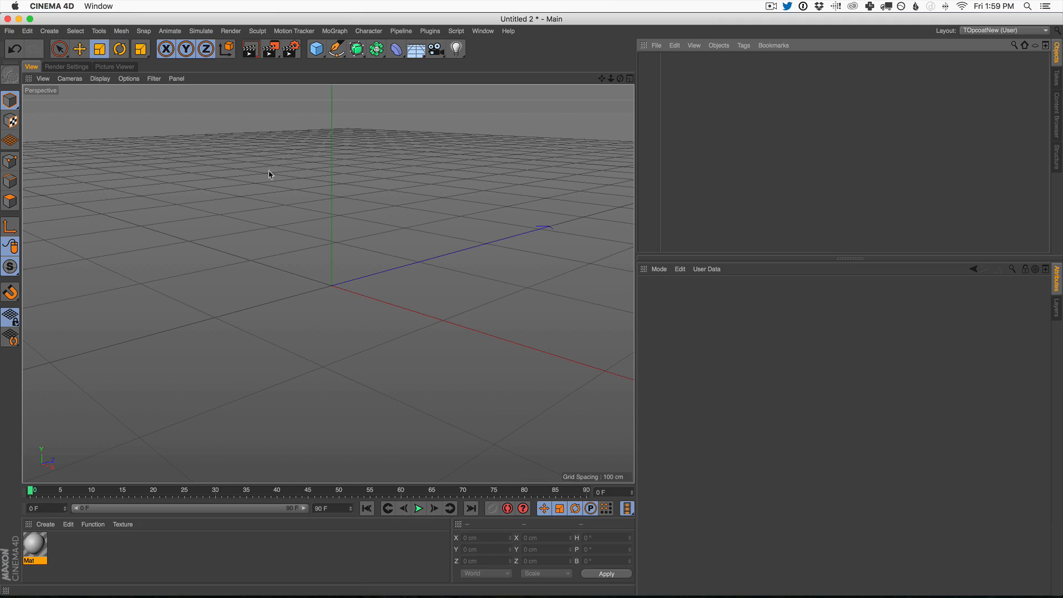
Step: Add a Fracture Voronoi object to the empty scene
left_click(335, 32)
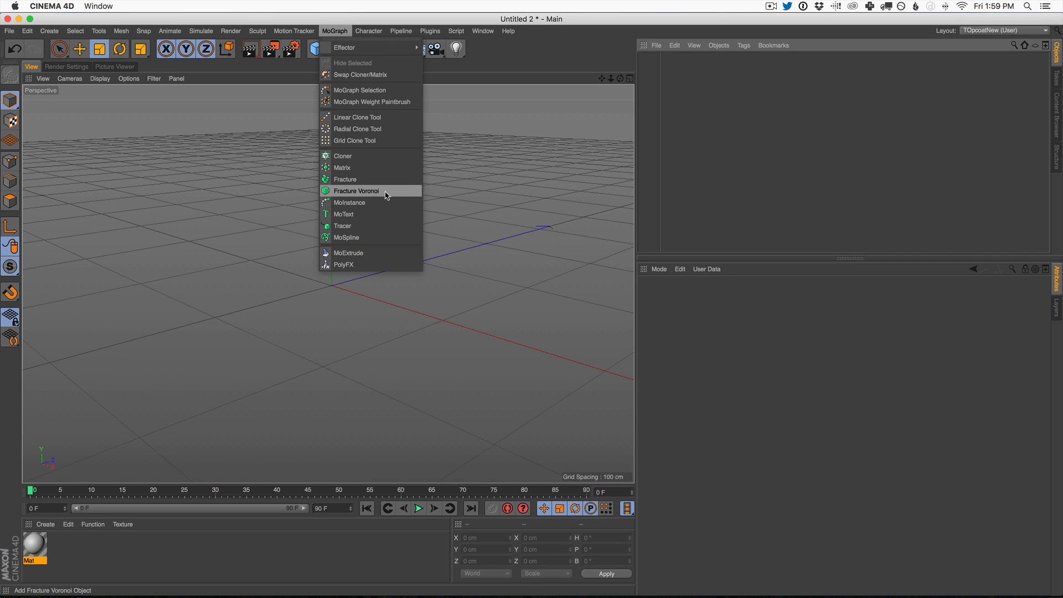
left_click(356, 191)
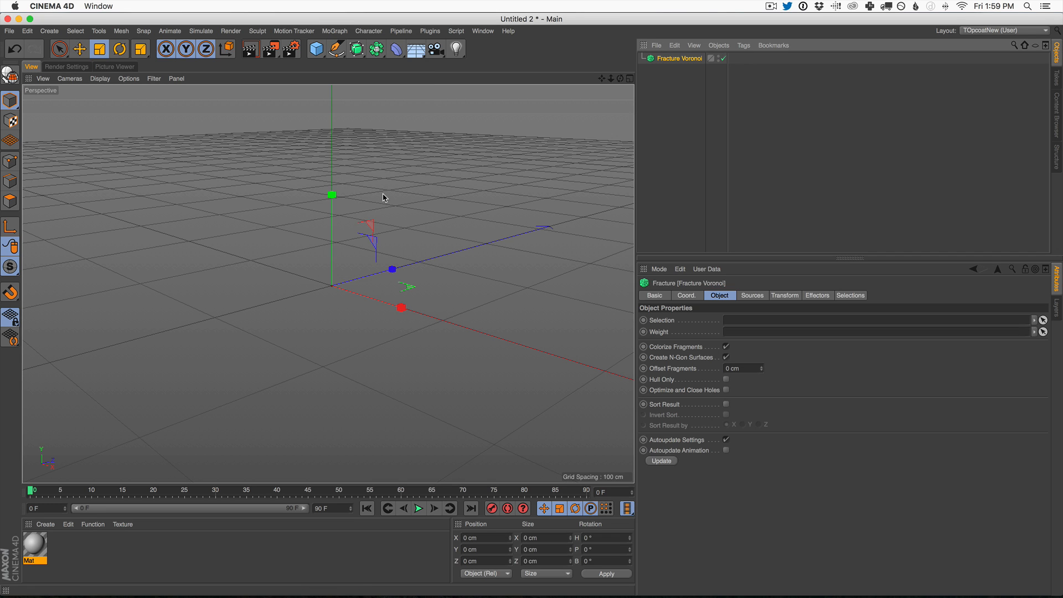
left_click(679, 59)
Step: Add a sphere primitive and make it a child of the Fracture Voronoi object
left_click(319, 51)
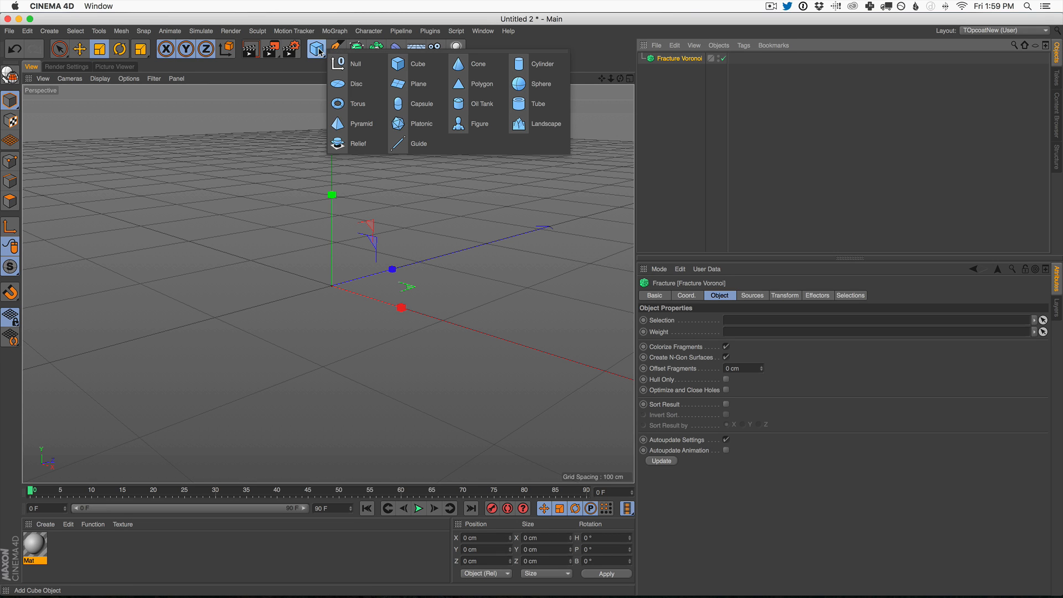
left_click(539, 84)
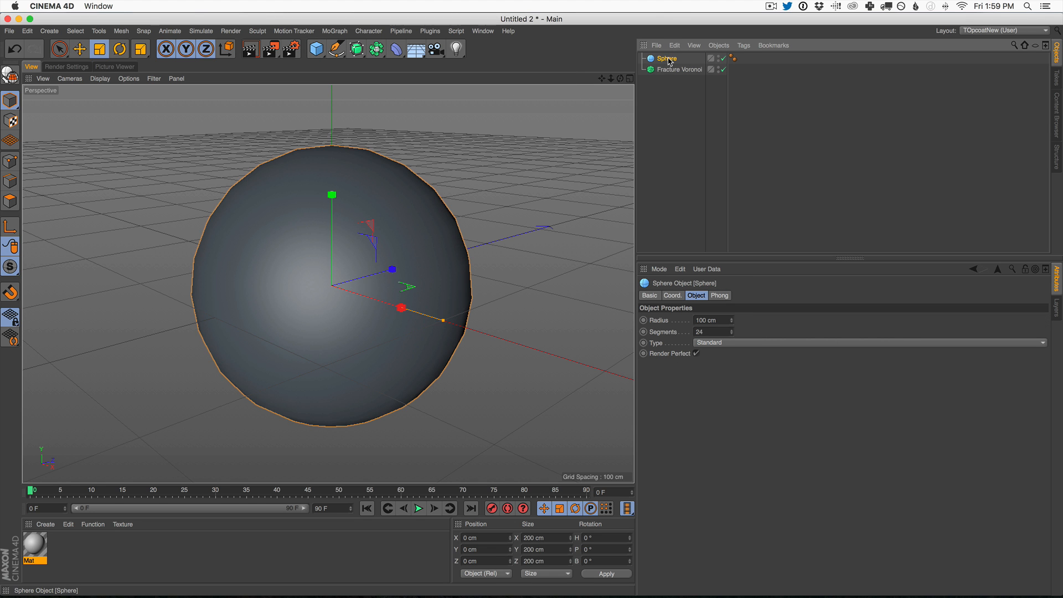
left_click_drag(668, 59, 670, 71)
right_click_drag(373, 279, 343, 289, "alt")
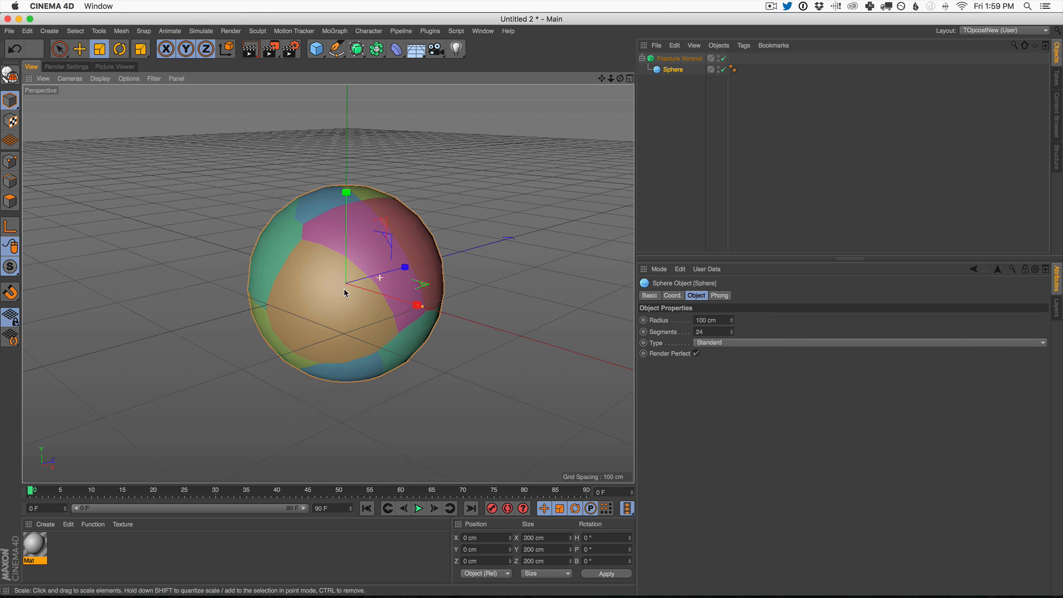
left_click_drag(351, 269, 380, 255, "alt")
left_click_drag(327, 285, 372, 268, "alt")
right_click_drag(379, 252, 418, 241, "alt")
Step: Try a fragment offset of 10.4 cm on the Fracture Voronoi object and undo it
left_click(679, 58)
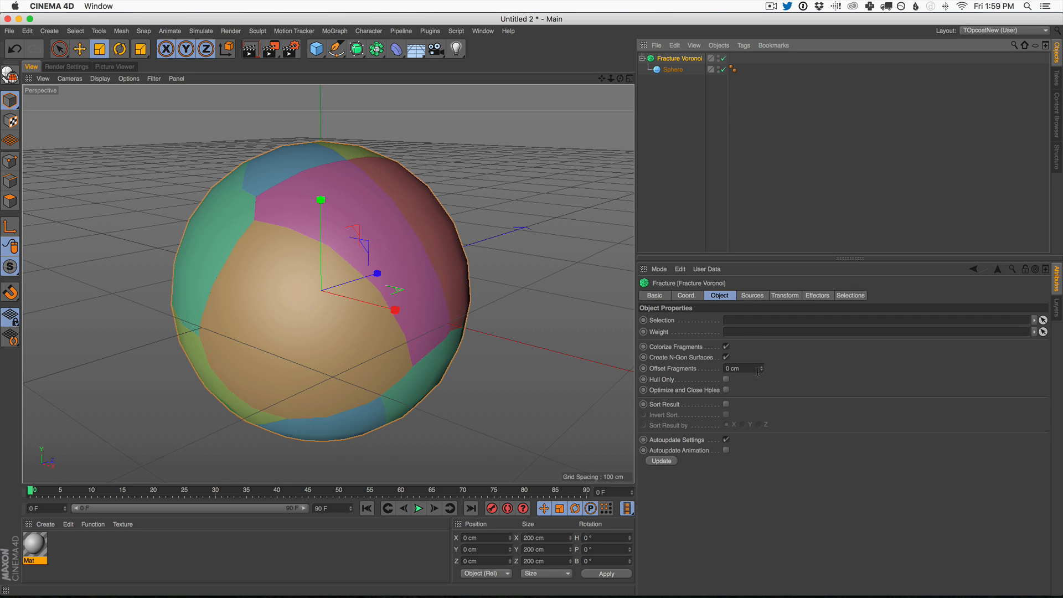
left_click_drag(760, 370, 776, 308)
left_click_drag(327, 262, 523, 258, "alt")
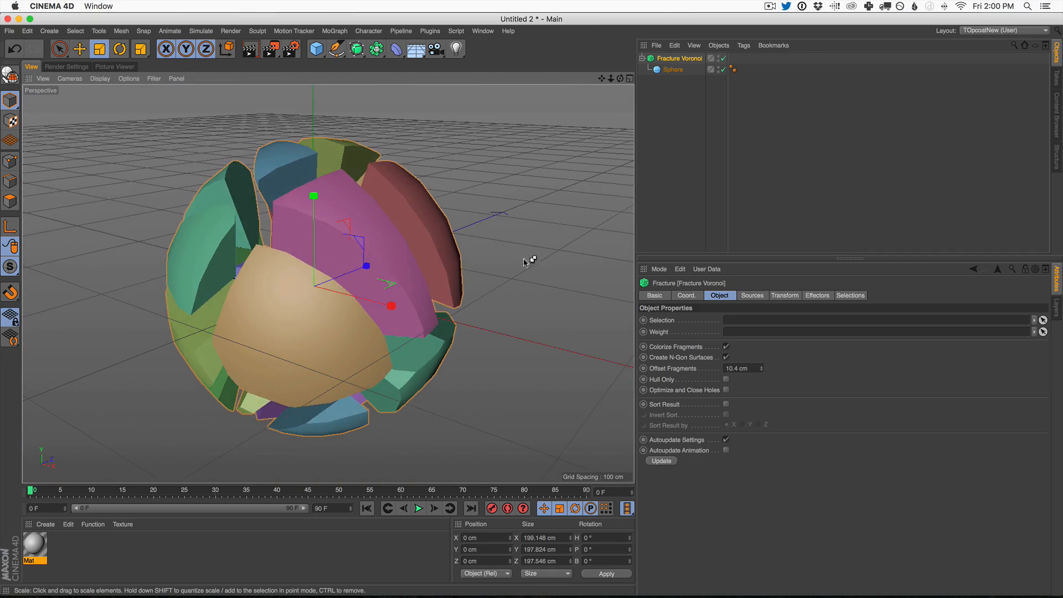
key("super+z")
left_click(676, 59)
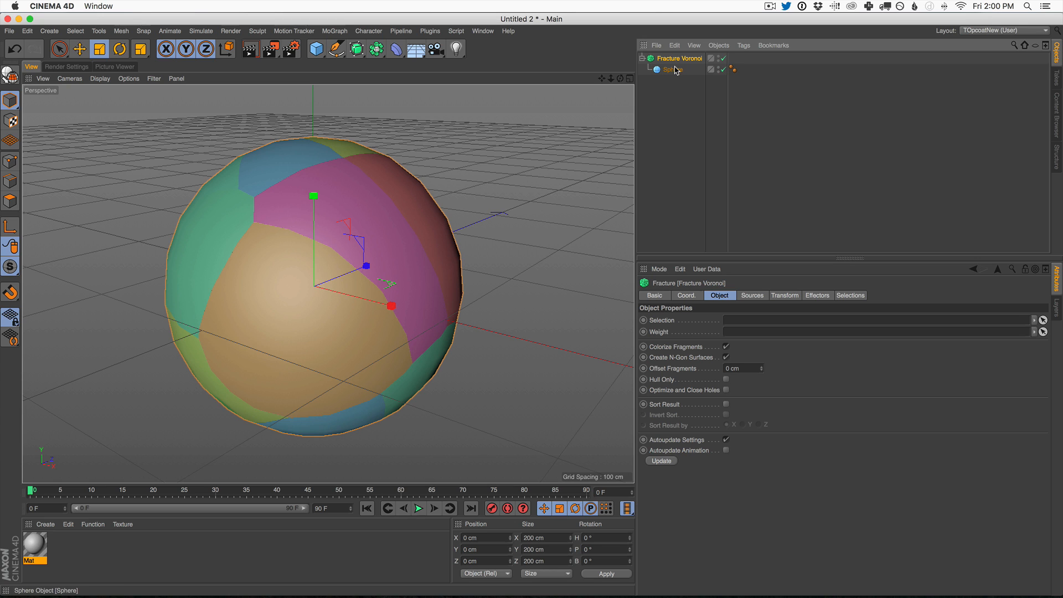
Step: Toggle Colorize Fragments off and on, and try a fragment offset of 1.7 cm before undoing it
scroll(368, 277, "down", 1)
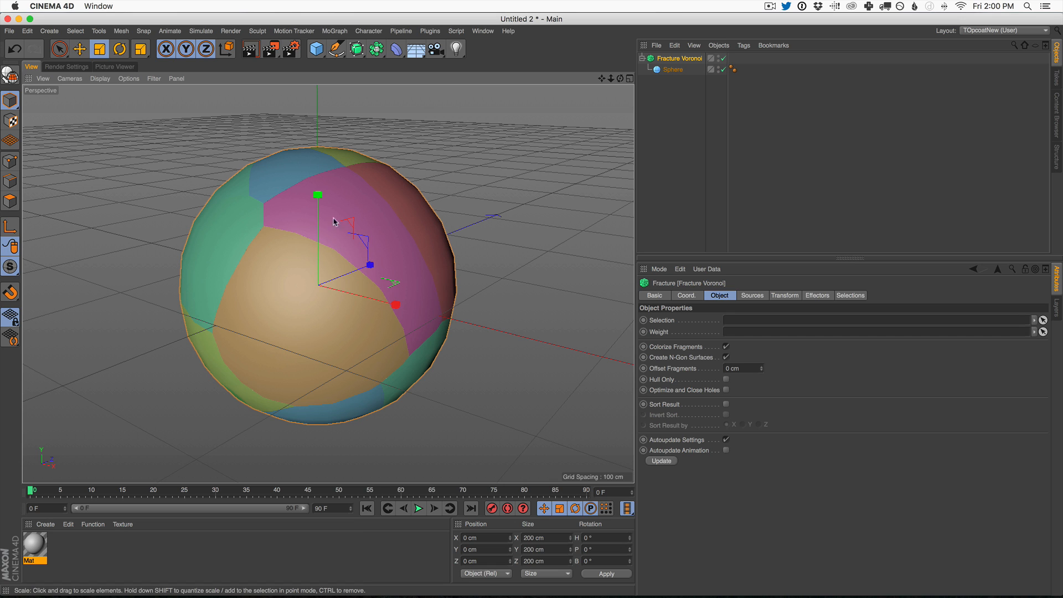
right_click_drag(375, 239, 382, 240, "alt")
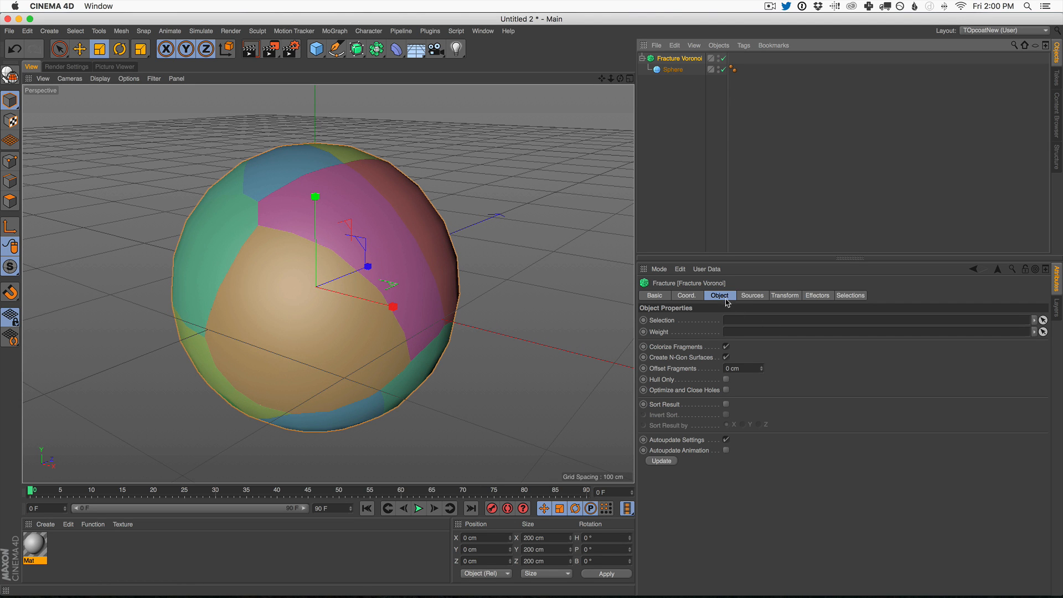
left_click(726, 347)
left_click(725, 347)
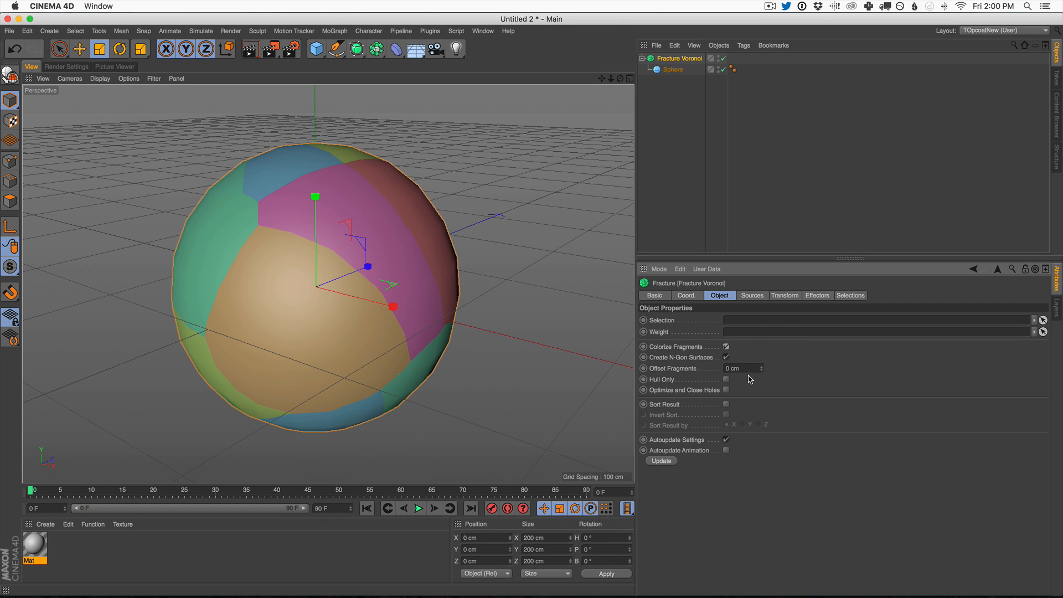
left_click_drag(762, 369, 774, 354)
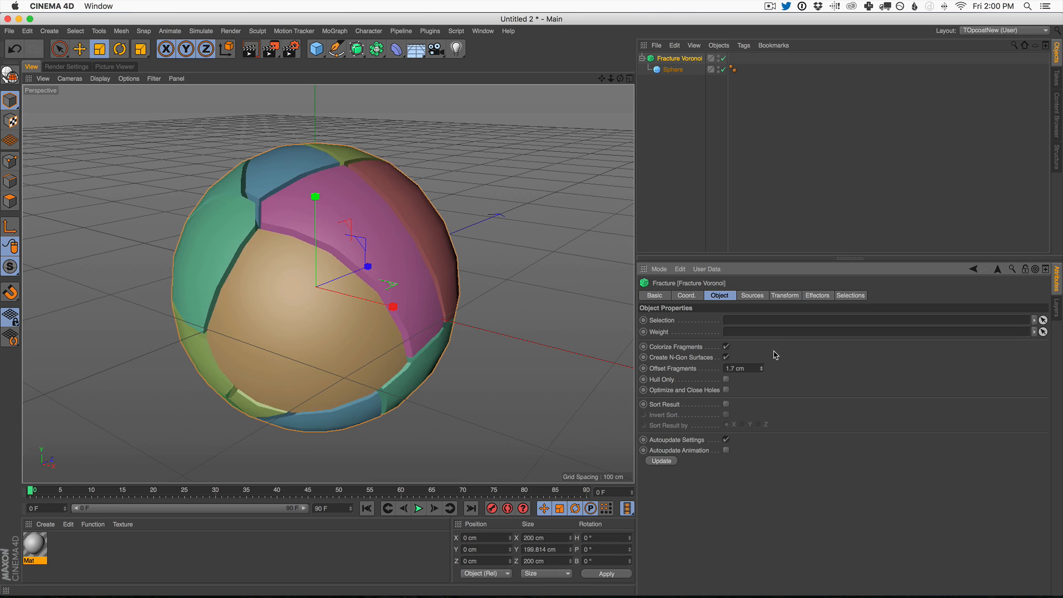
key("super+z")
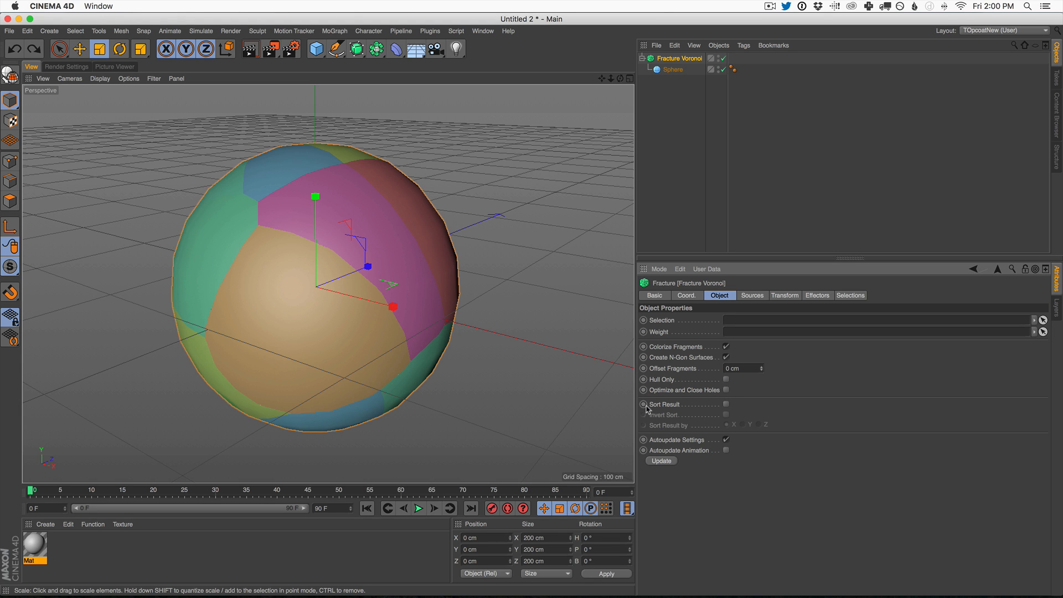
Step: Raise the point amount of the Fracture Voronoi's Point Generator - Distribution source to 613
left_click(766, 297)
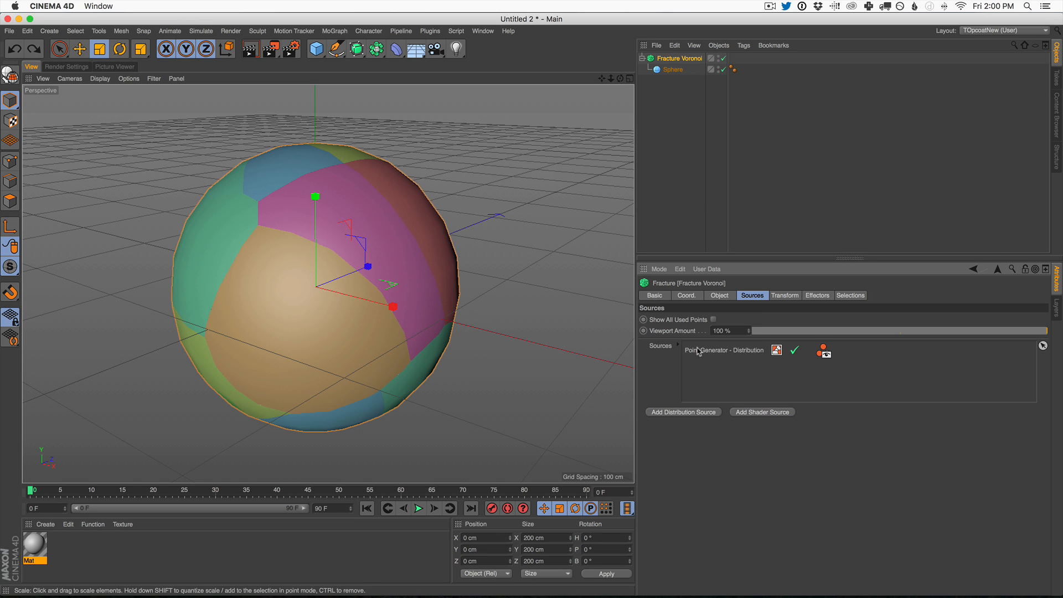
left_click(726, 354)
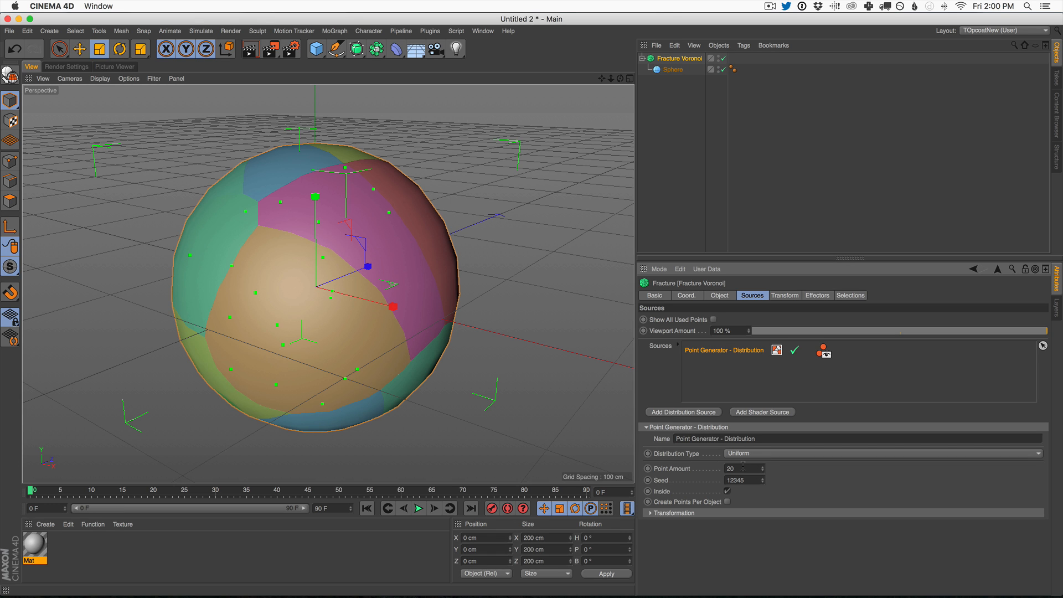
left_click_drag(763, 469, 714, 140)
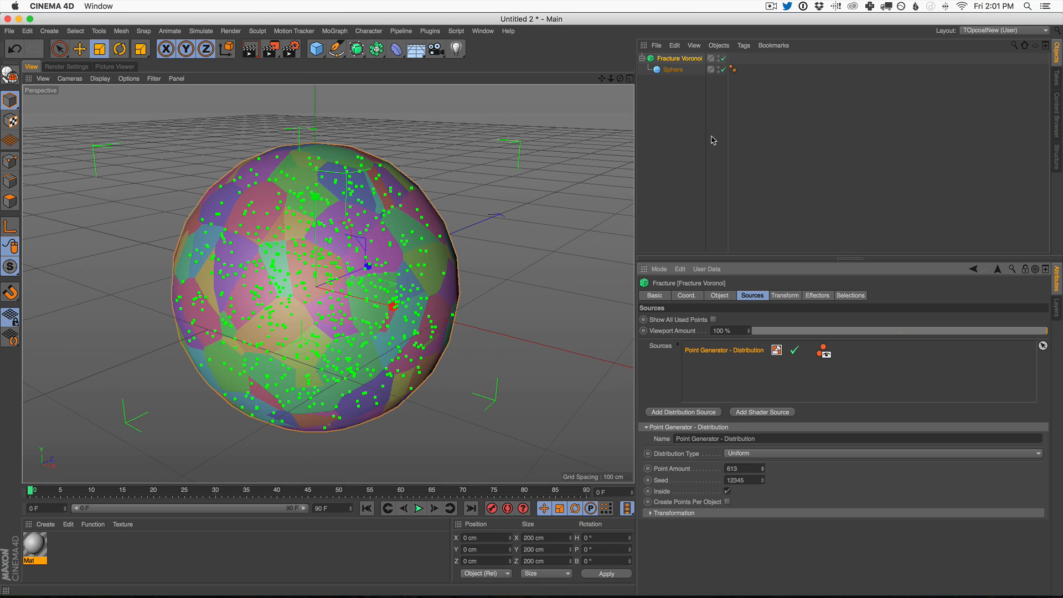
left_click(681, 146)
left_click_drag(380, 300, 360, 308, "alt")
left_click(679, 58)
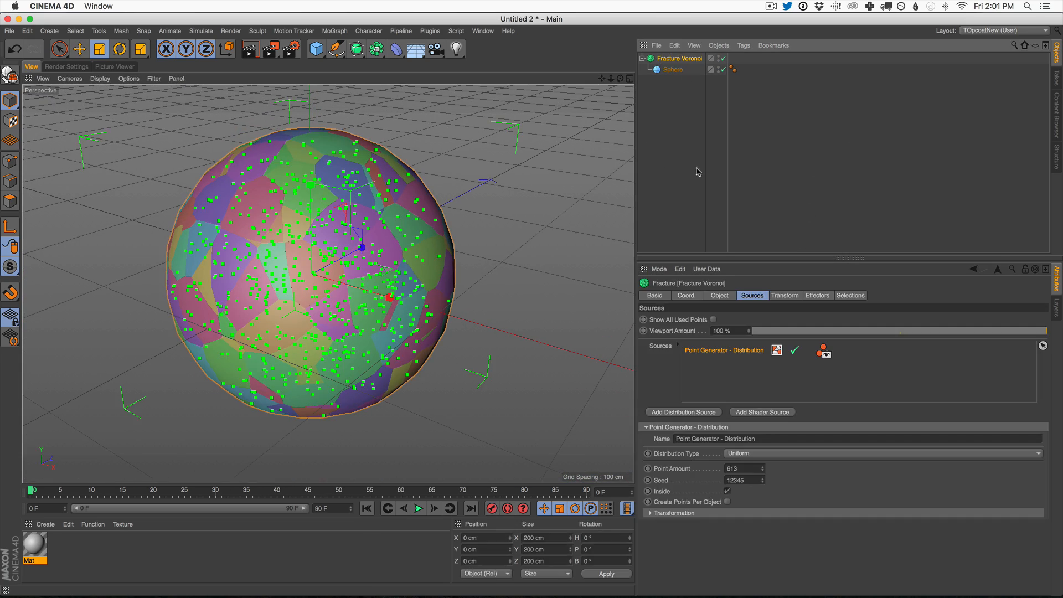
Step: Change the point generator's distribution type to Normal and set its standard deviation to 0.12
left_click(719, 296)
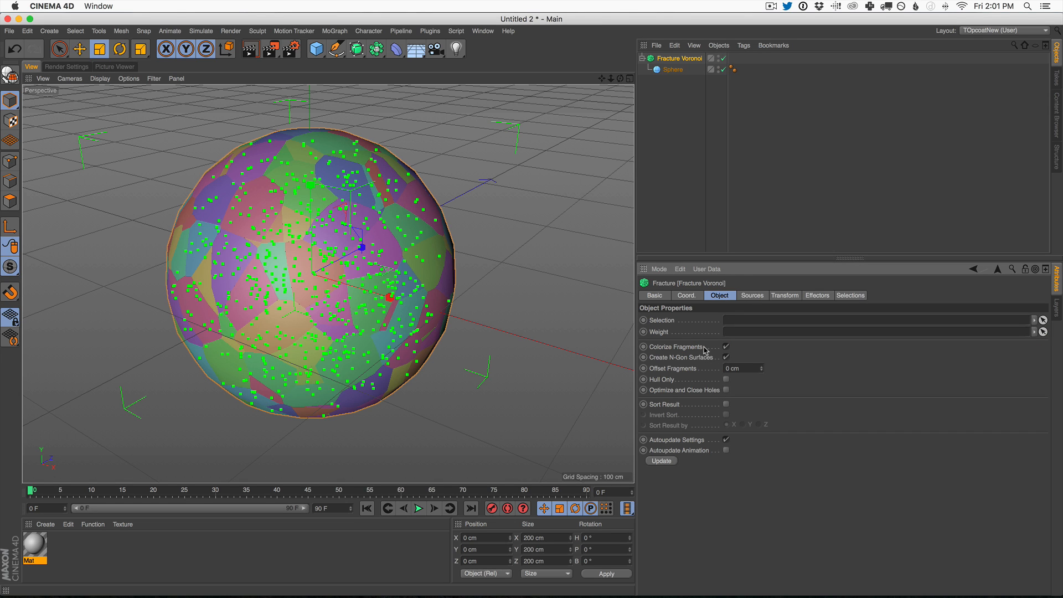
left_click(758, 296)
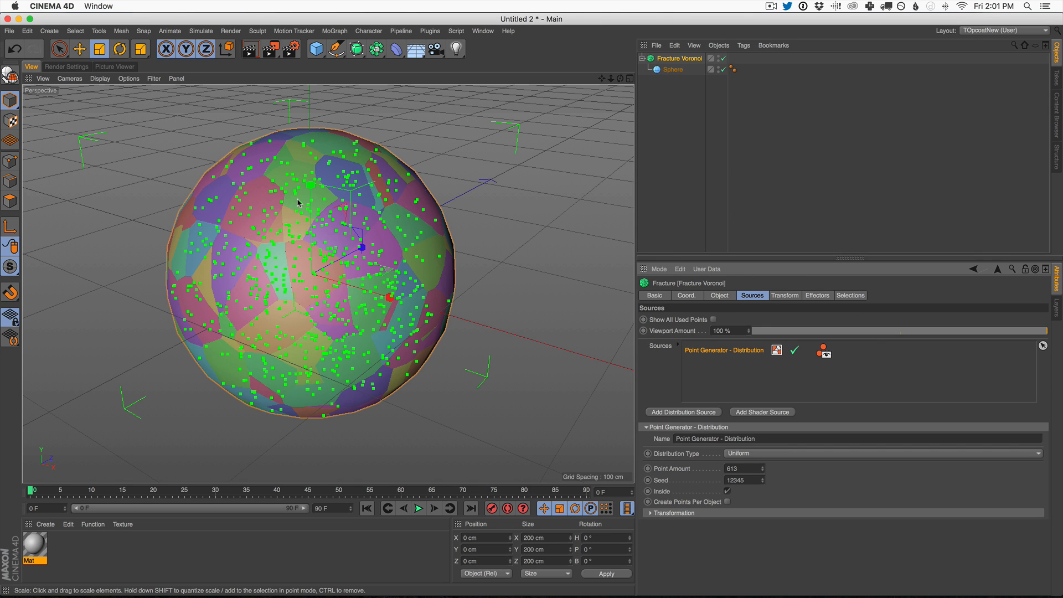
left_click(751, 454)
left_click(757, 476)
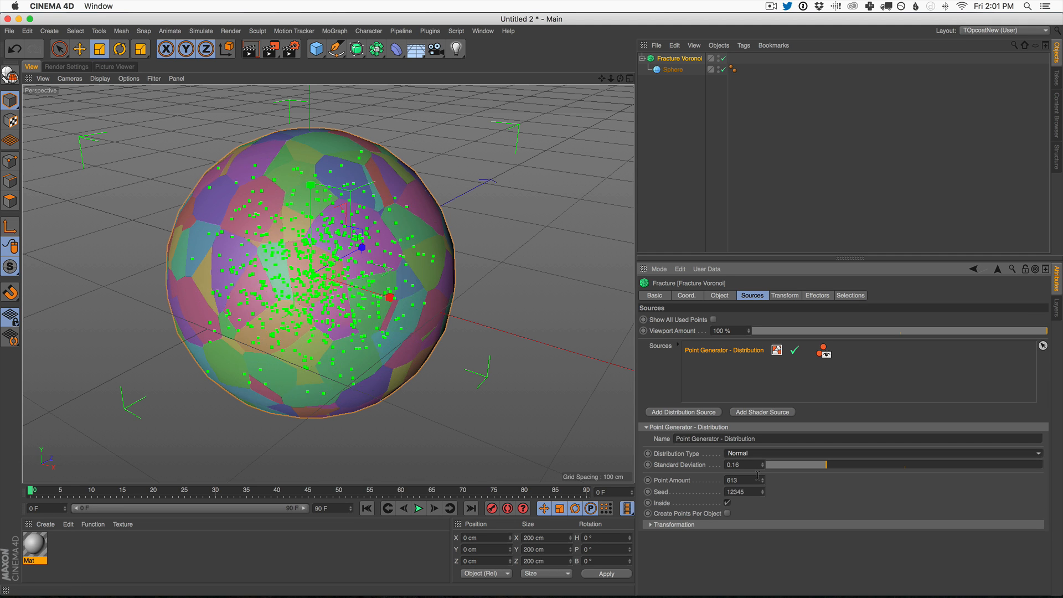
mouse_move(810, 467)
left_mouse_down()
mouse_move(794, 470)
mouse_move(822, 468)
mouse_move(807, 474)
left_mouse_up()
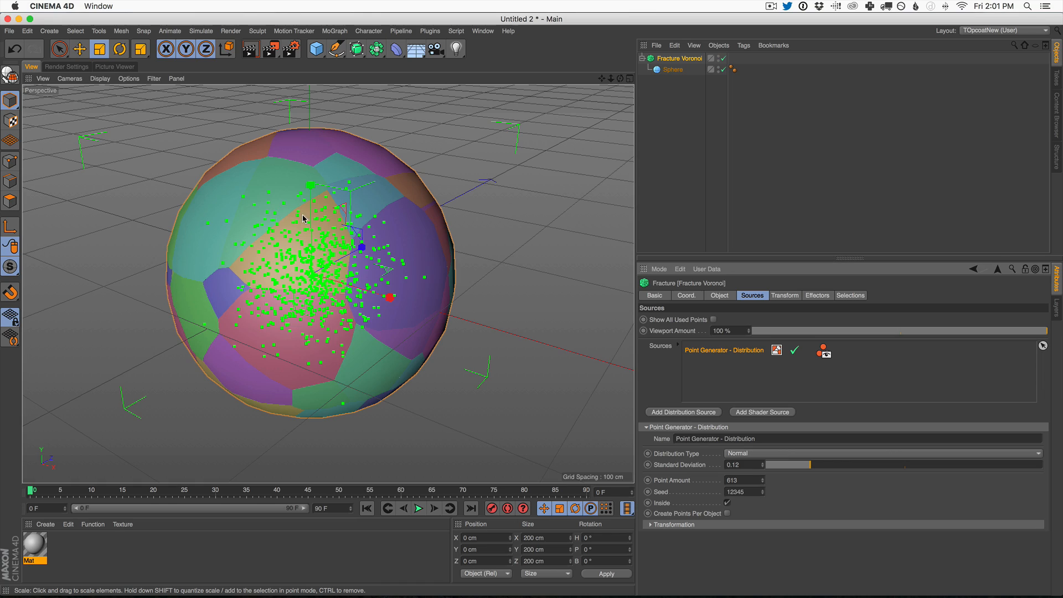
scroll(355, 285, "down", 2)
scroll(354, 285, "up", 1)
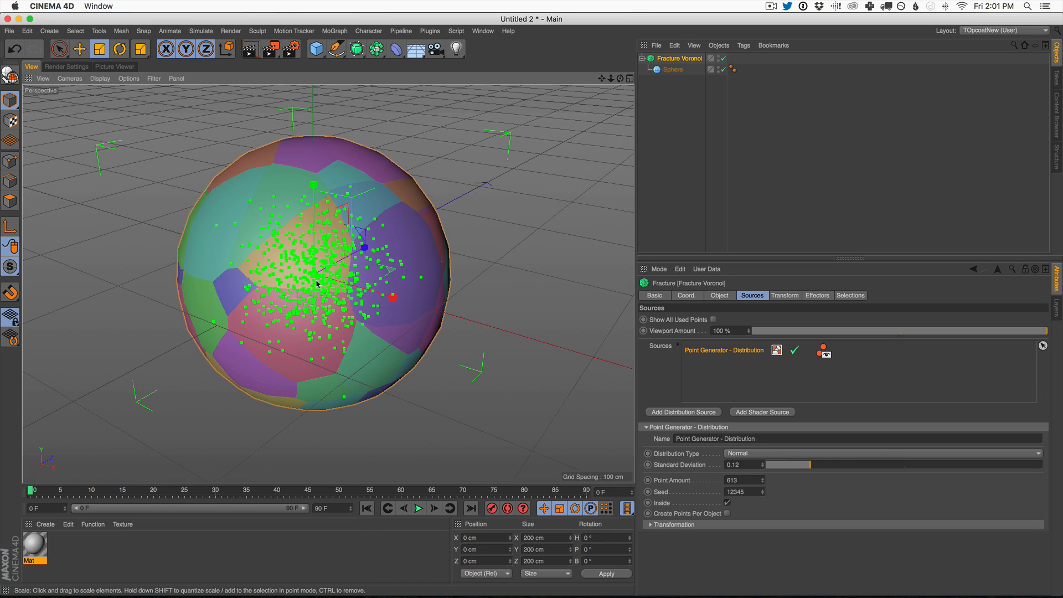
mouse_move(332, 264)
left_mouse_down("alt")
mouse_move(192, 296)
mouse_move(318, 267)
mouse_move(295, 214)
mouse_move(256, 233)
left_mouse_up("alt")
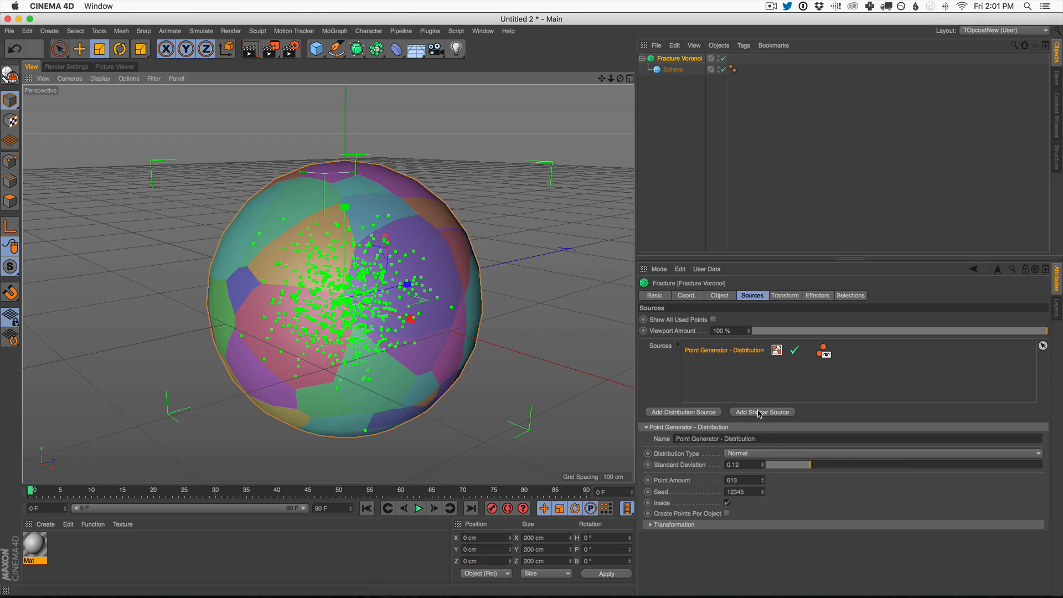
Step: Switch the point generator's distribution type to Inverse Normal and inspect the resulting fracture pattern on the sphere
left_click(759, 454)
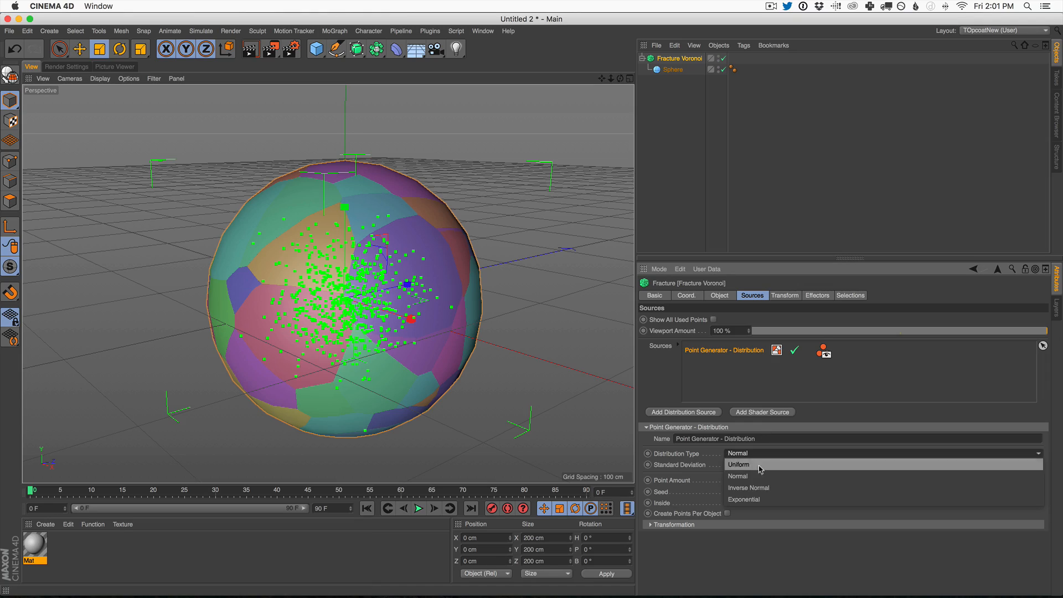
left_click(760, 488)
left_click_drag(408, 308, 379, 198, "alt")
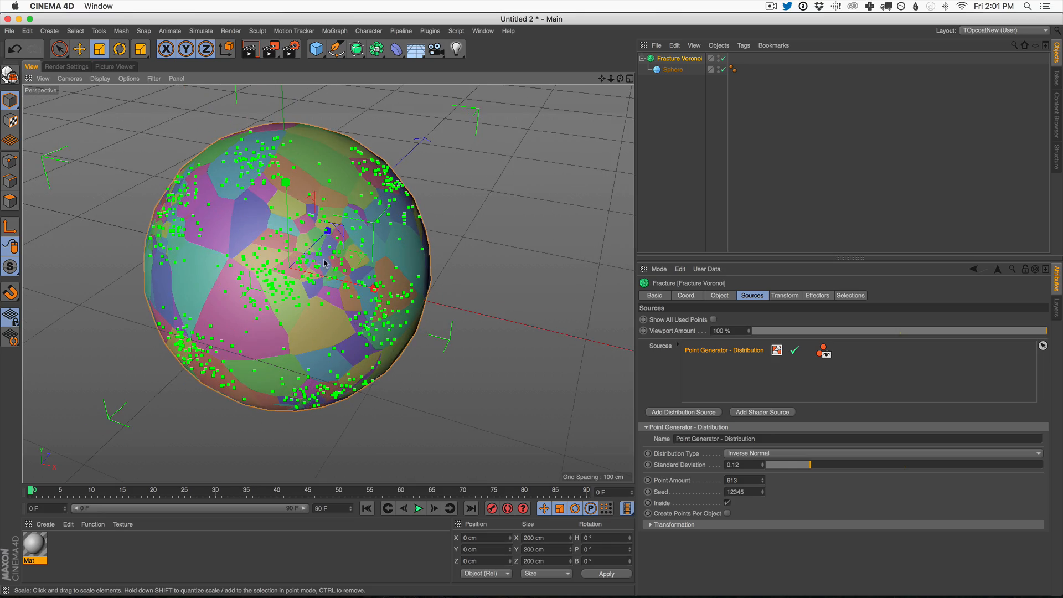
left_click_drag(274, 288, 256, 275, "alt")
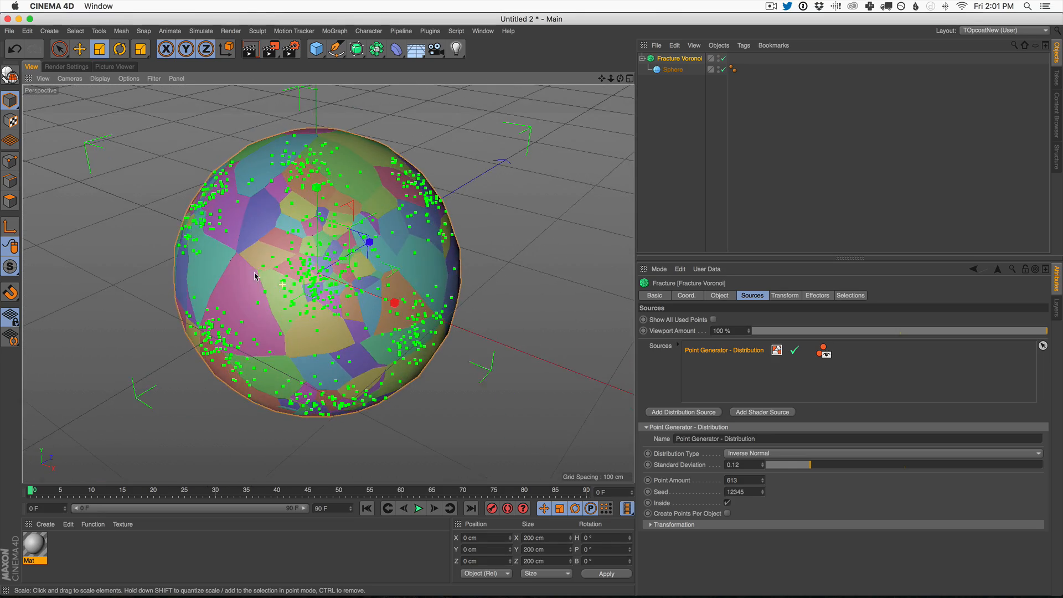
left_click(671, 116)
left_click_drag(393, 252, 564, 142, "alt")
left_click(671, 58)
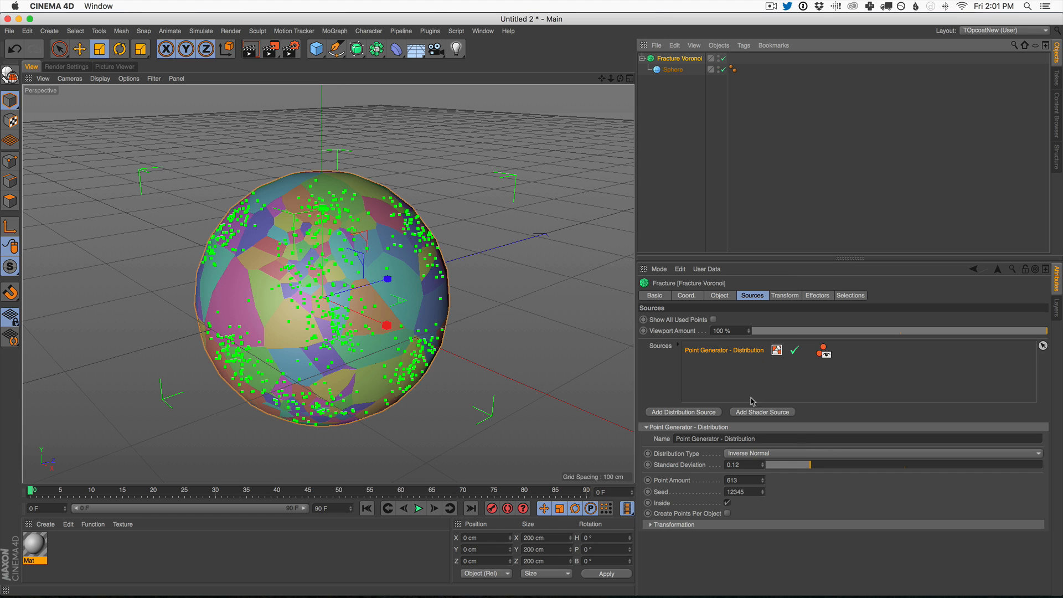
Step: Switch the point generator's distribution type to Exponential and examine where the sphere's fragments are concentrated
left_click(773, 454)
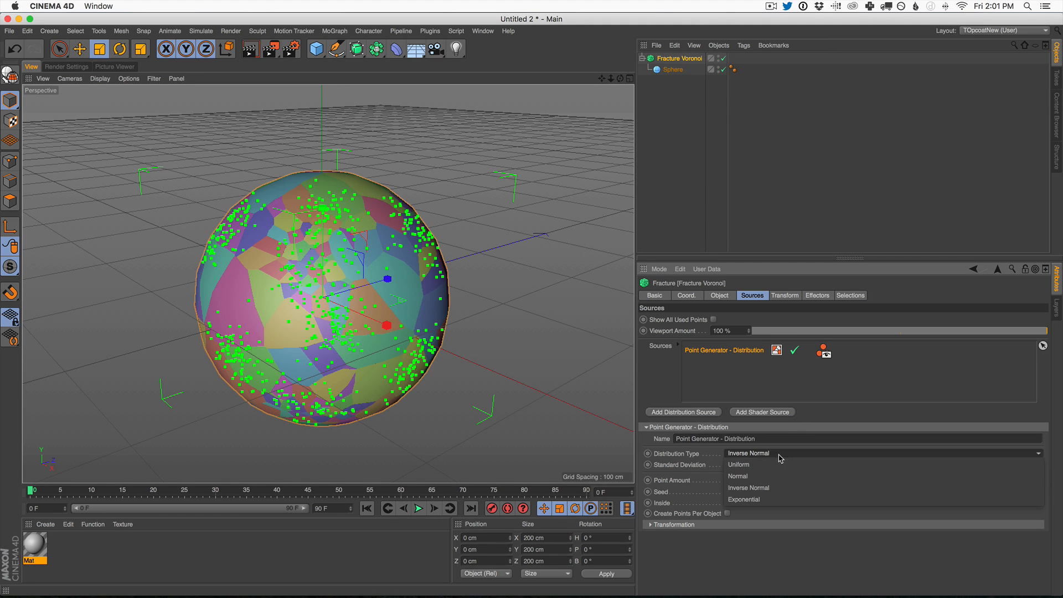
left_click(781, 502)
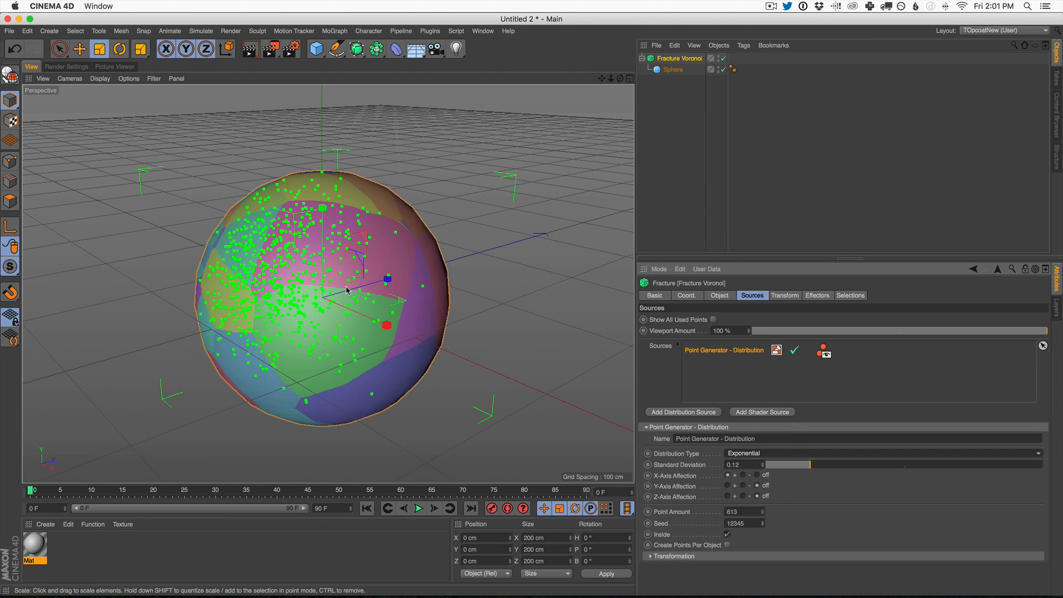
left_click_drag(303, 313, 526, 289, "alt")
middle_click_drag(303, 313, 435, 266, "alt")
left_click(680, 158)
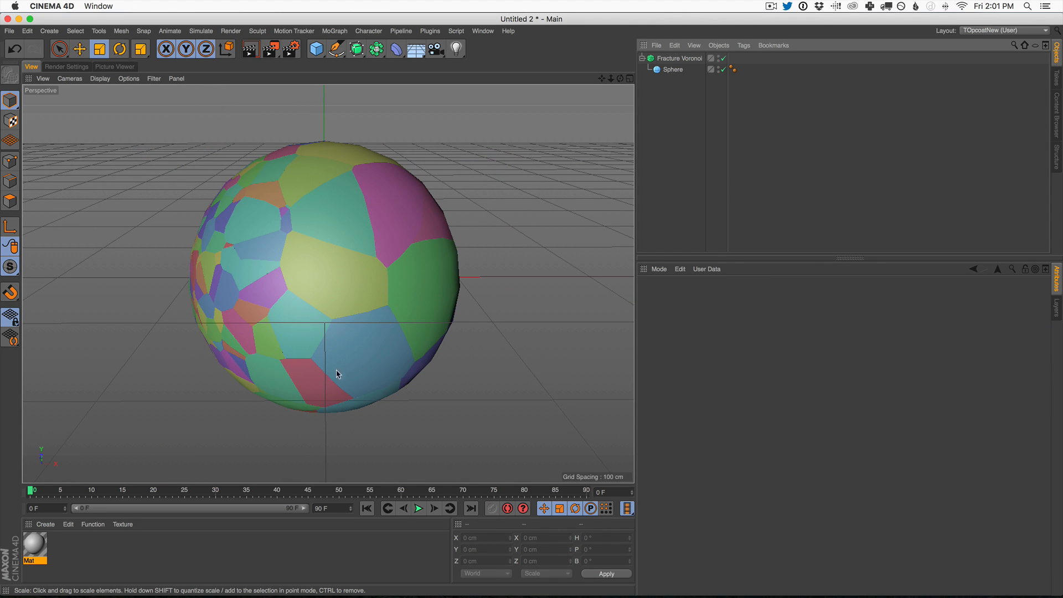
left_click(677, 58)
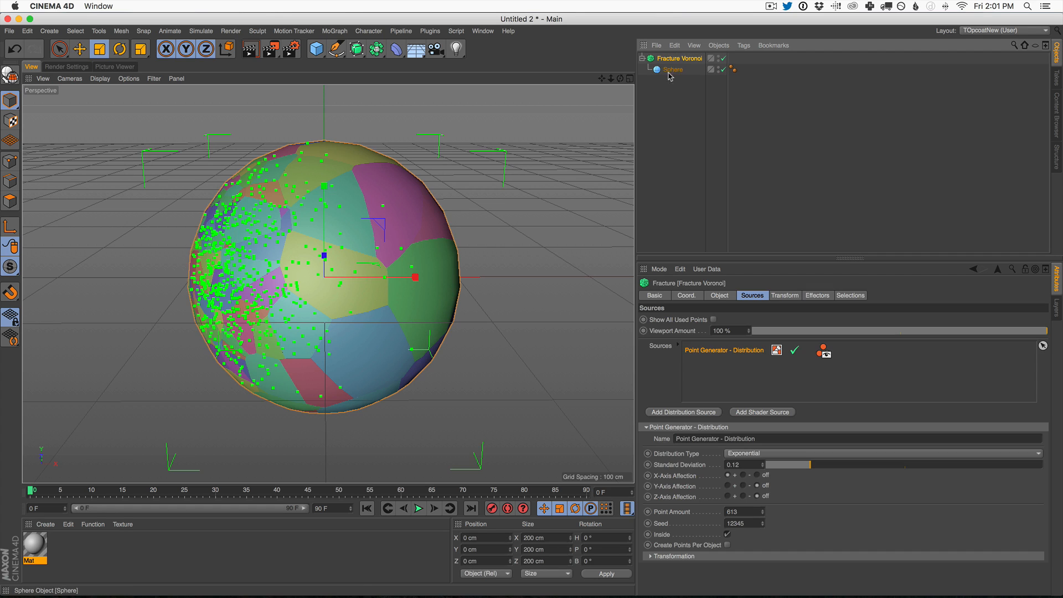
left_click(685, 123)
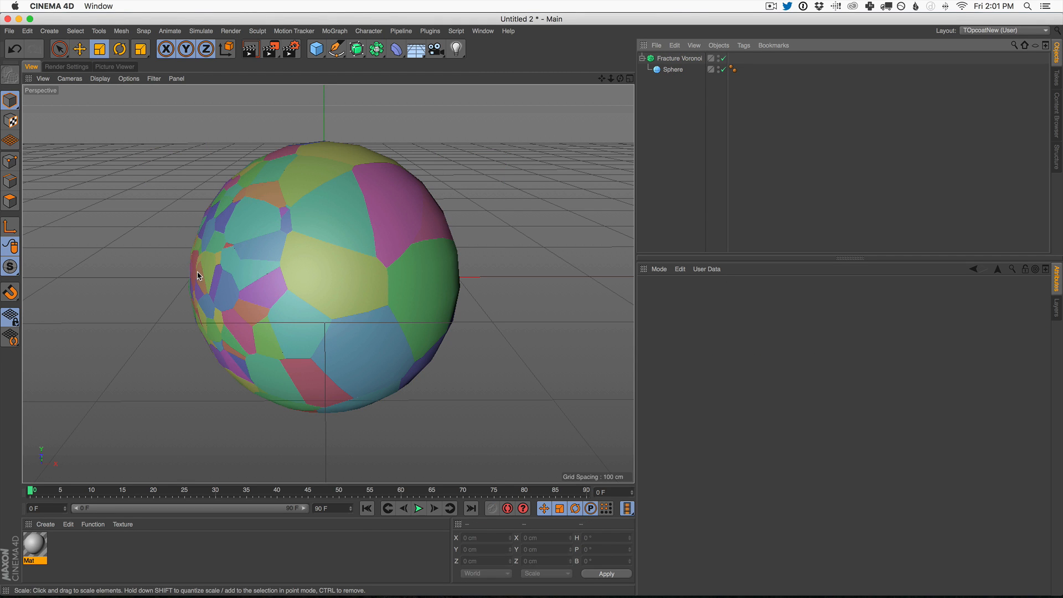
left_click_drag(239, 257, 133, 237, "alt")
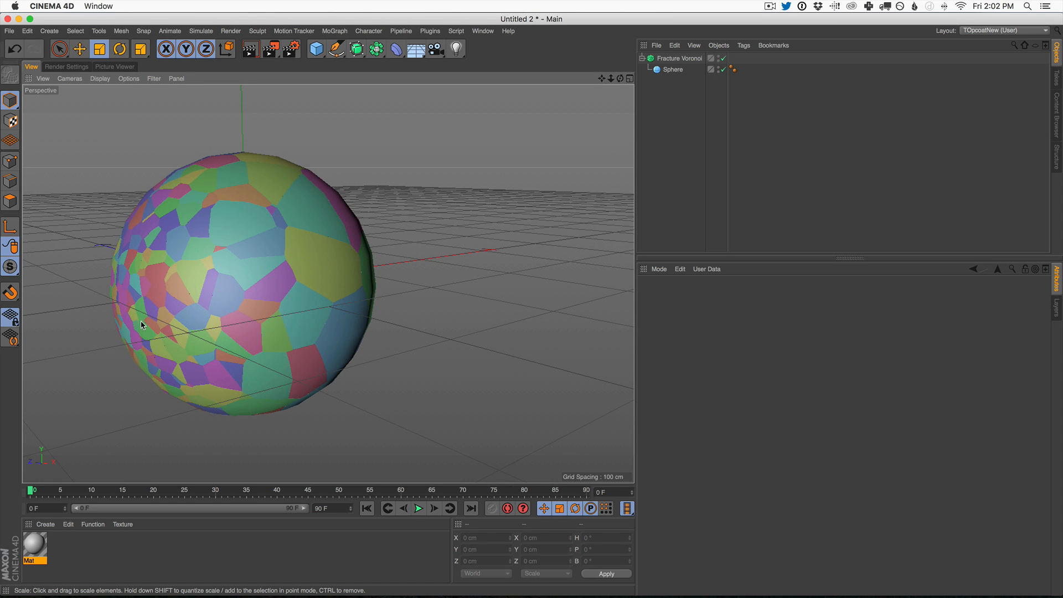
left_click_drag(313, 273, 334, 237, "alt")
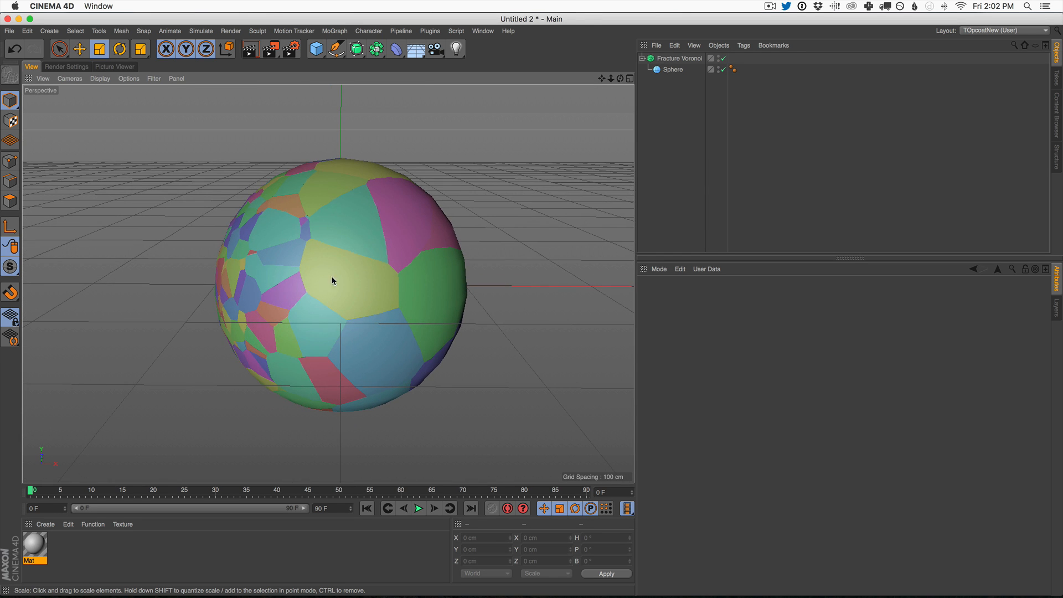
Step: Delete the Point Generator - Distribution source from the Fracture Voronoi object's sources
left_click(678, 58)
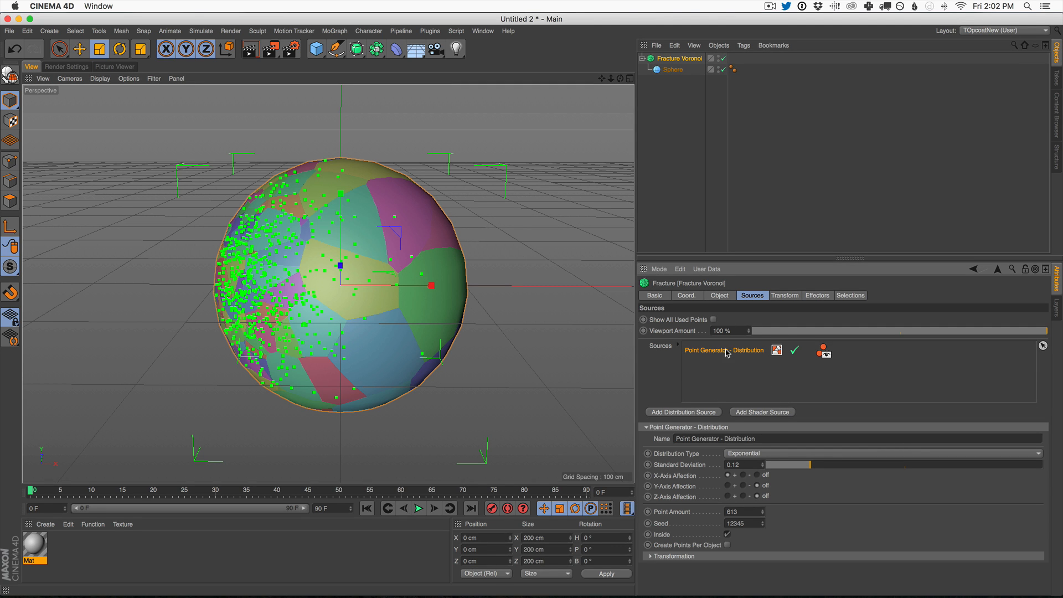
key("Delete")
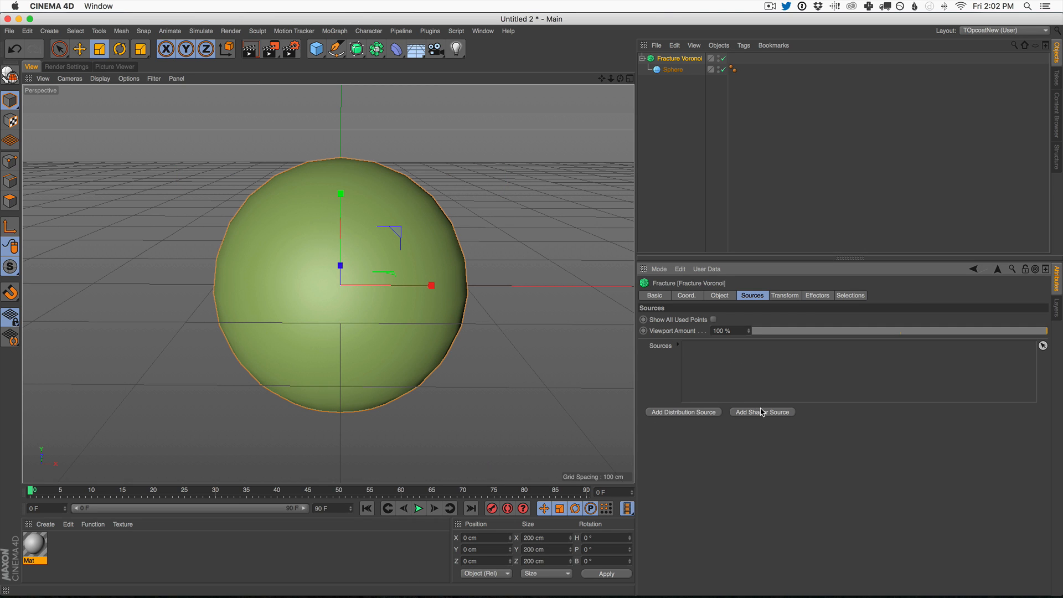
Step: Add a shader source to the Fracture Voronoi object and load a Gradient as its custom shader
left_click(703, 412)
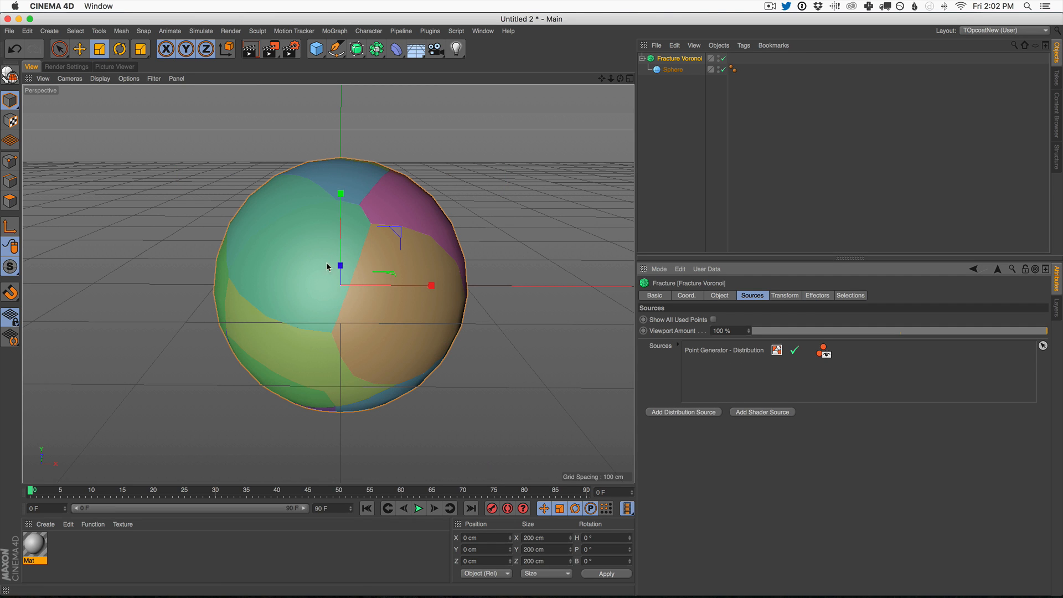
key("super+z")
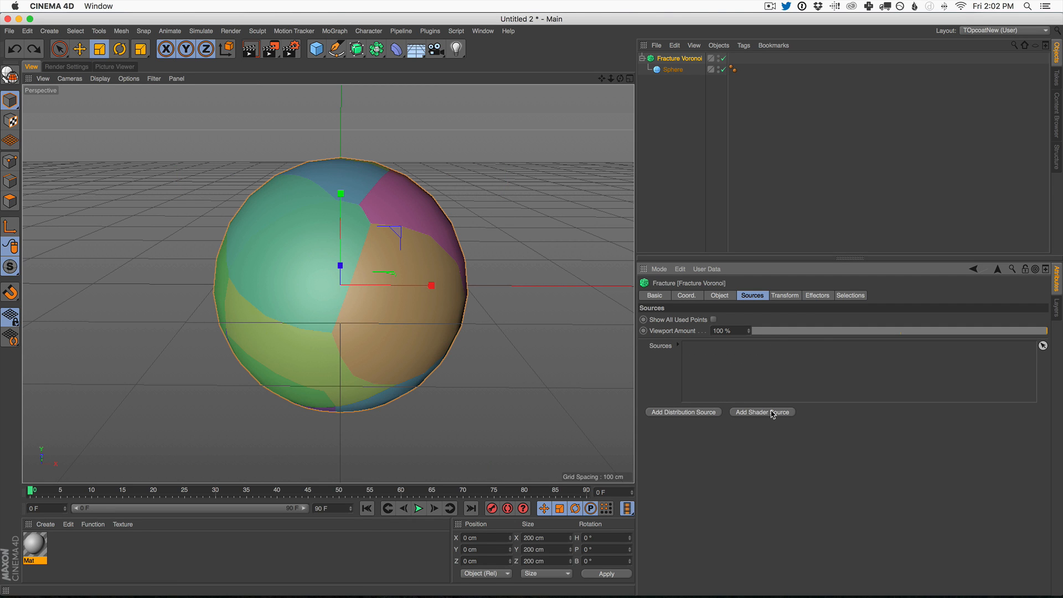
left_click(773, 413)
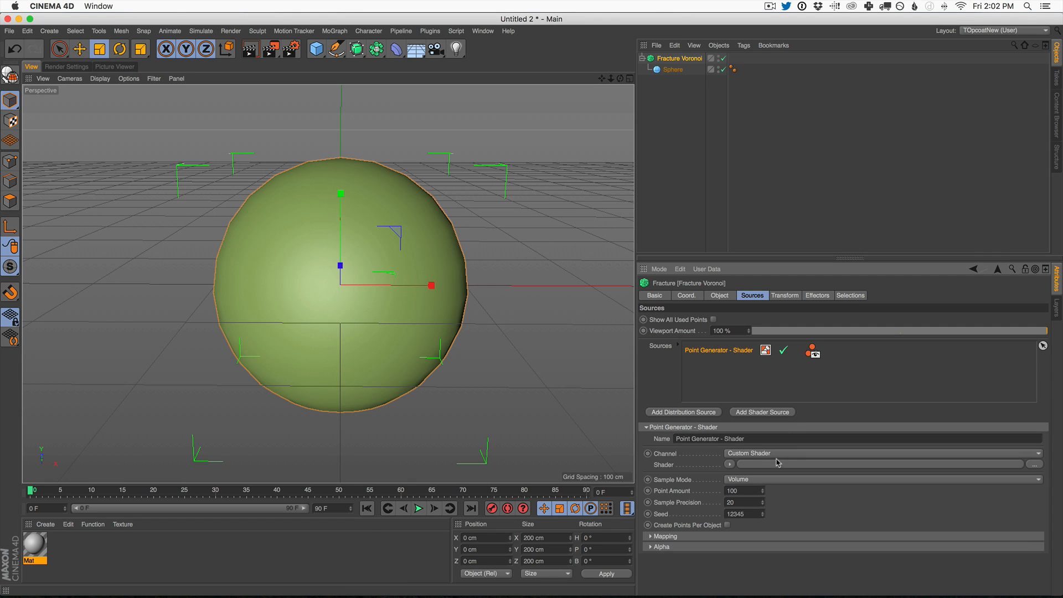
left_click(731, 465)
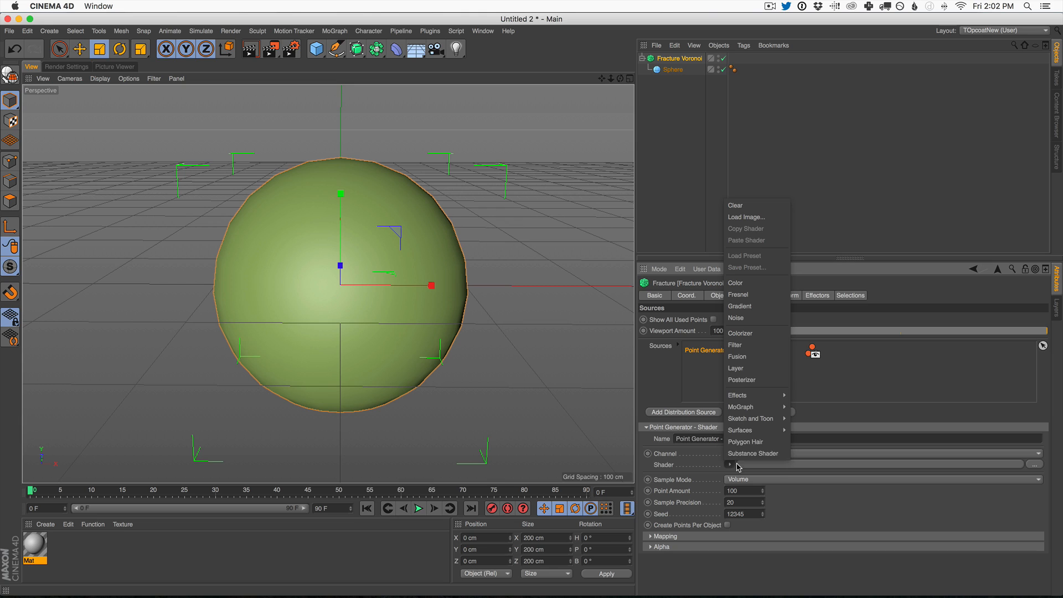
left_click(753, 306)
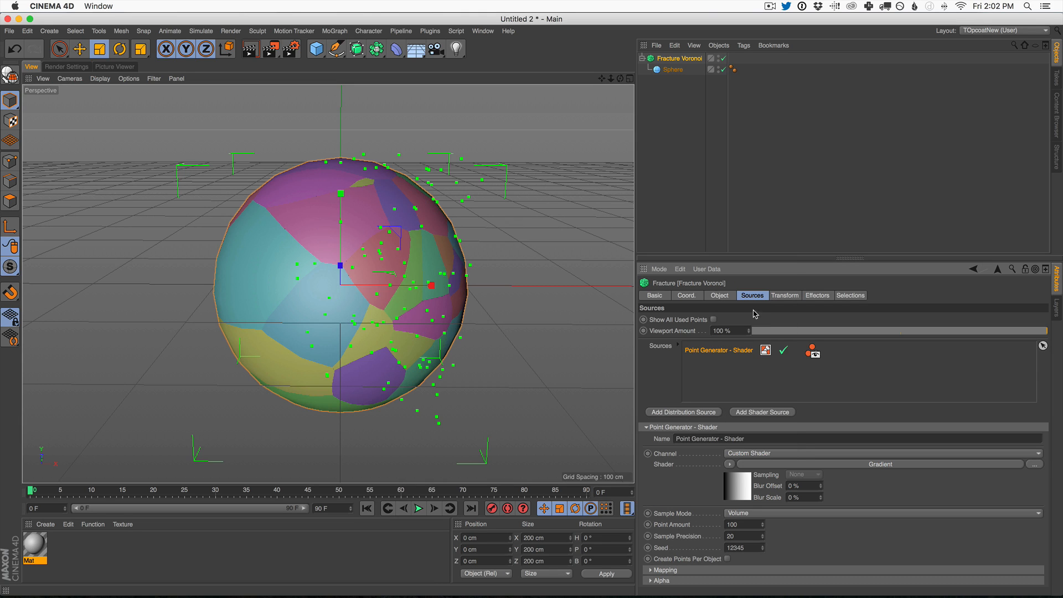
Step: Reshape the Gradient shader into a soft white band between black knots so the fracture points cluster around the band
left_click_drag(392, 280, 540, 316, "alt")
left_click_drag(535, 314, 512, 288, "alt")
left_click(858, 465)
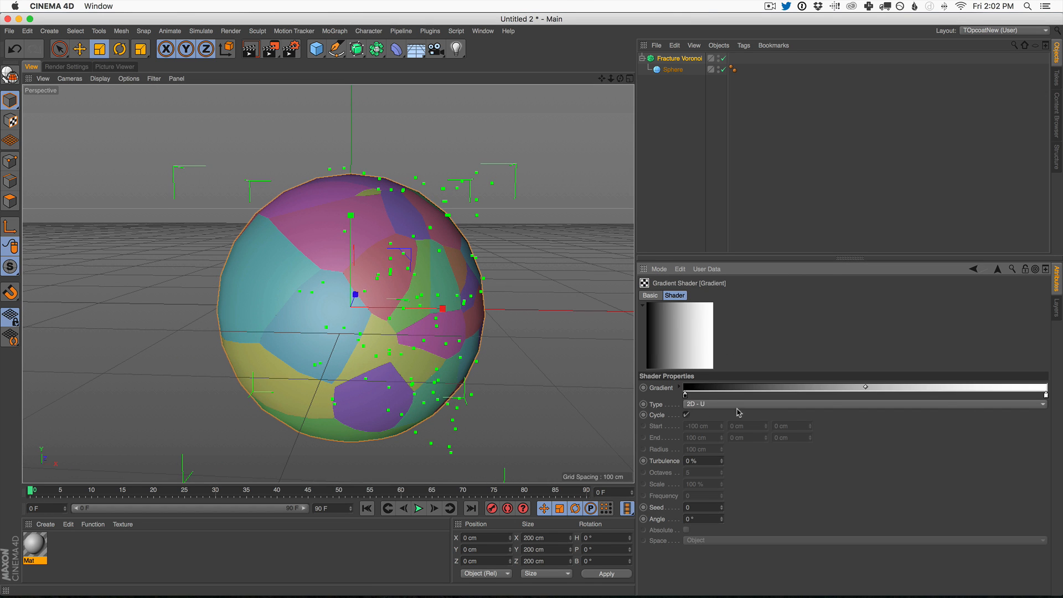
left_click_drag(687, 397, 836, 397)
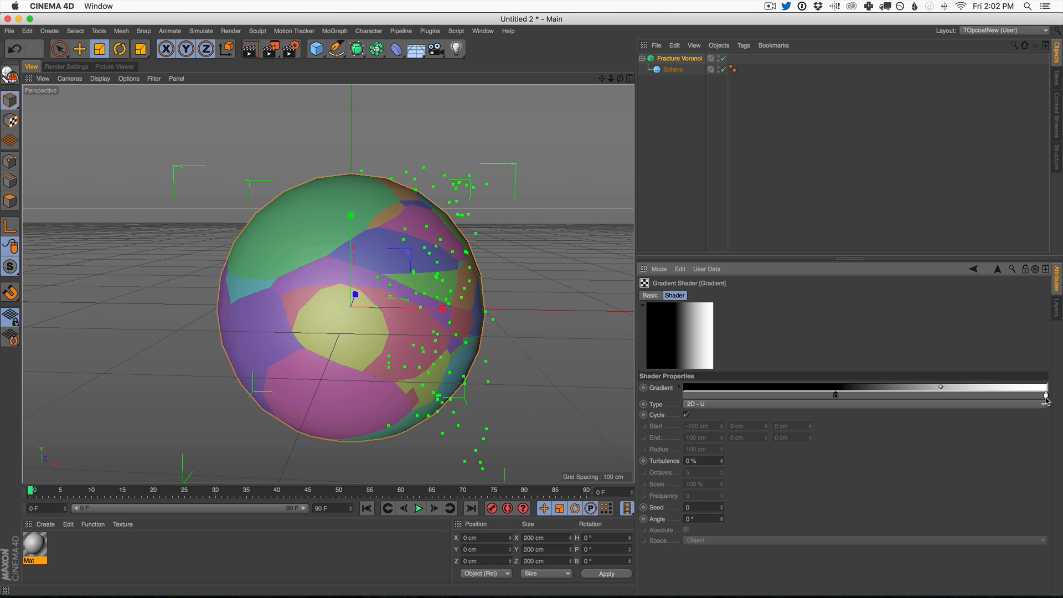
left_click_drag(1043, 395, 944, 397)
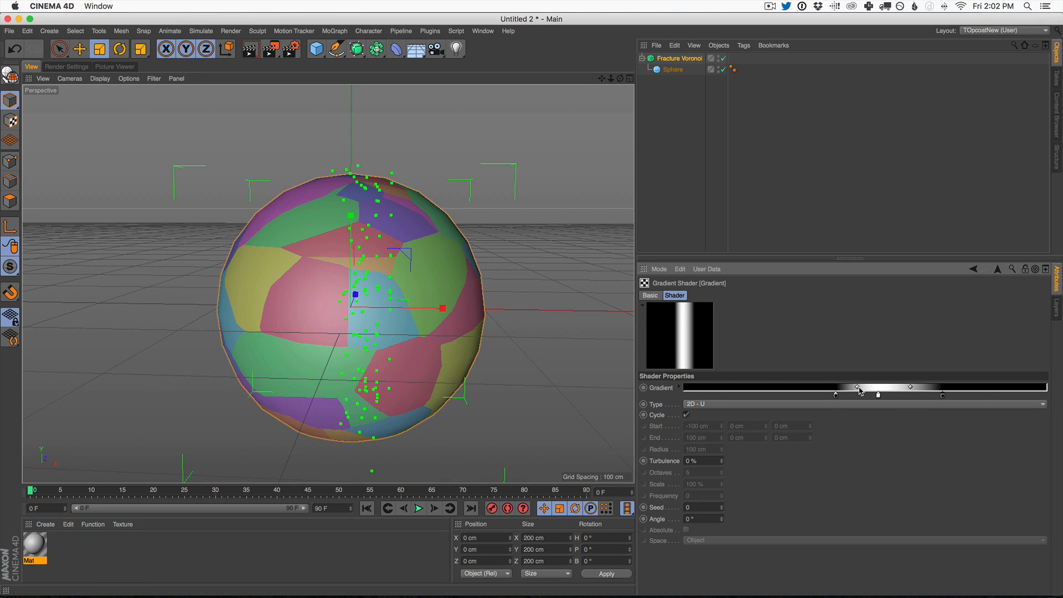
left_click_drag(835, 395, 778, 395)
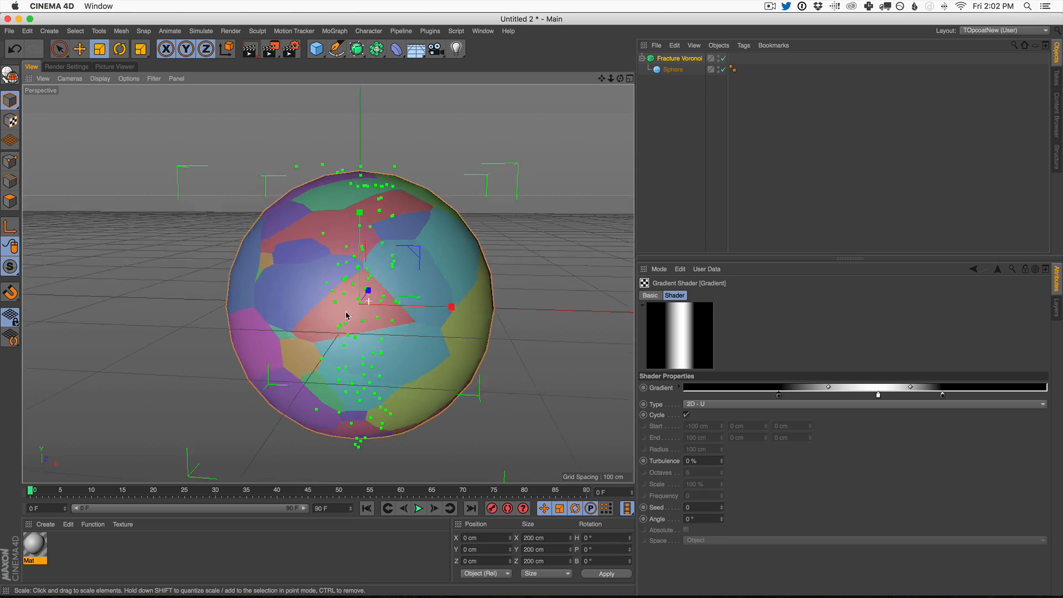
left_click_drag(346, 315, 368, 331, "alt")
left_click_drag(332, 244, 494, 240, "alt")
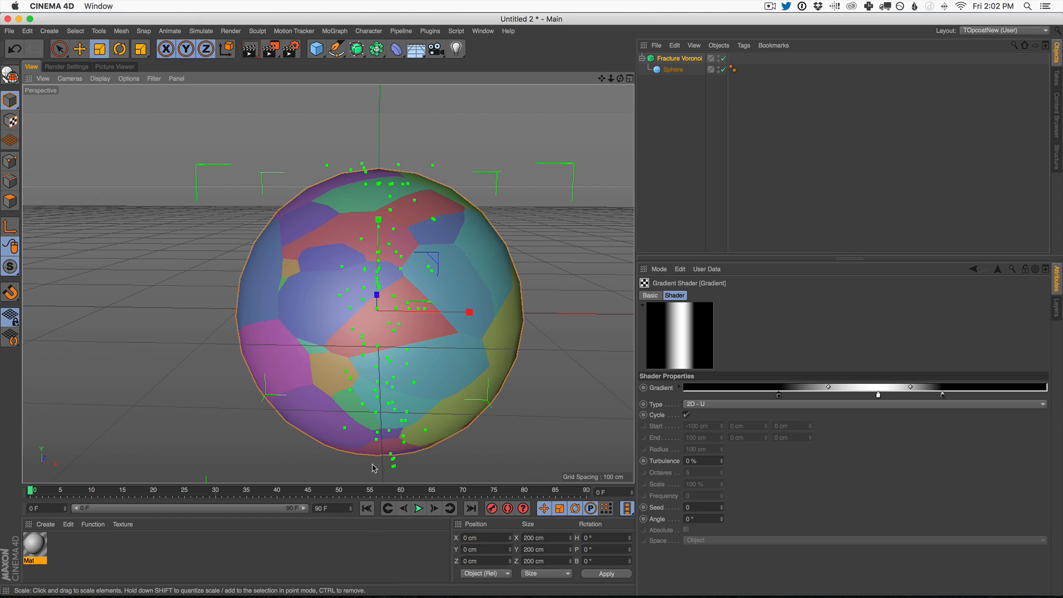
Step: Add a distribution source alongside the shader source in the Fracture Voronoi object's sources
left_click(684, 59)
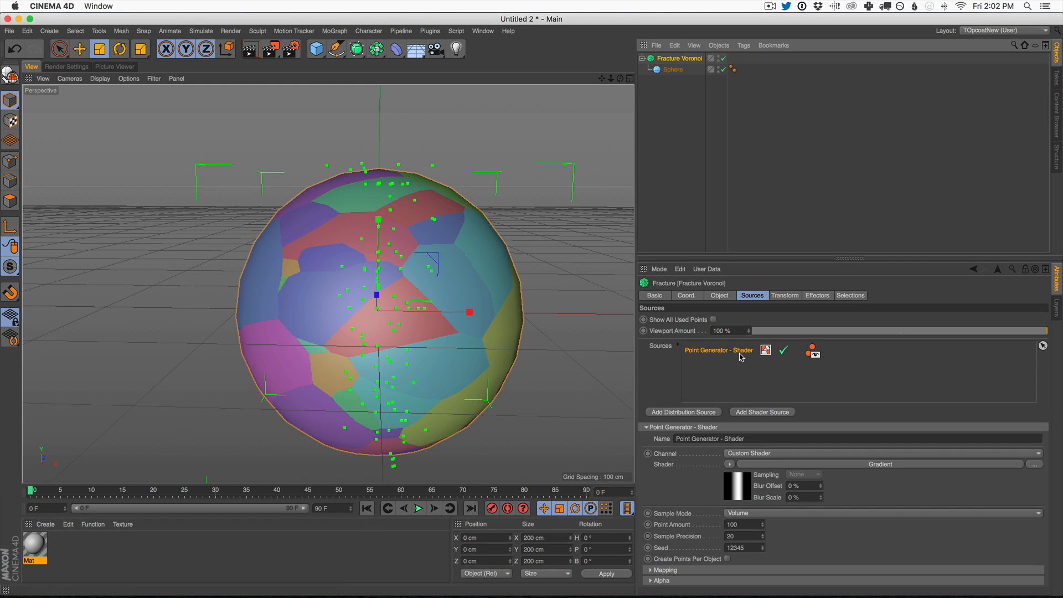
left_click(714, 413)
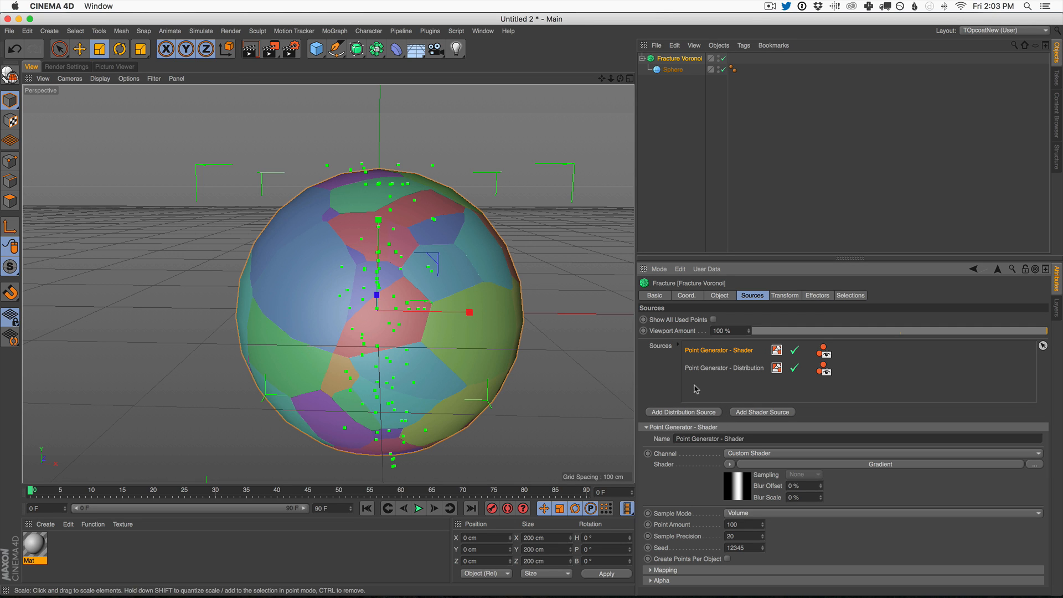
left_click(738, 367)
left_click(745, 350)
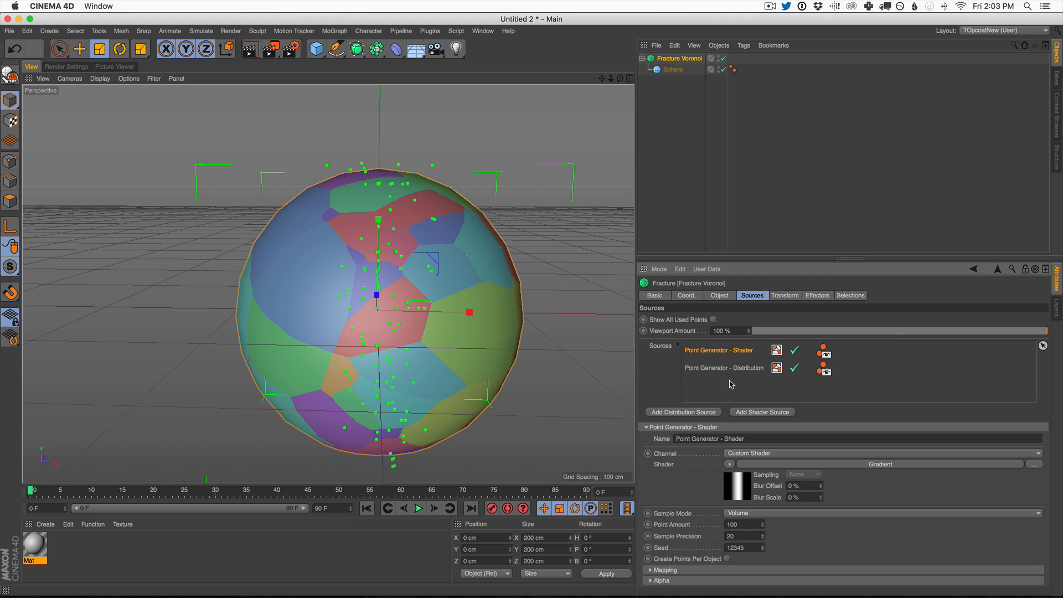
Step: Delete both the distribution and the shader point generators from the Fracture Voronoi object's sources
left_click(743, 369)
key("Delete")
left_click(718, 352)
key("Delete")
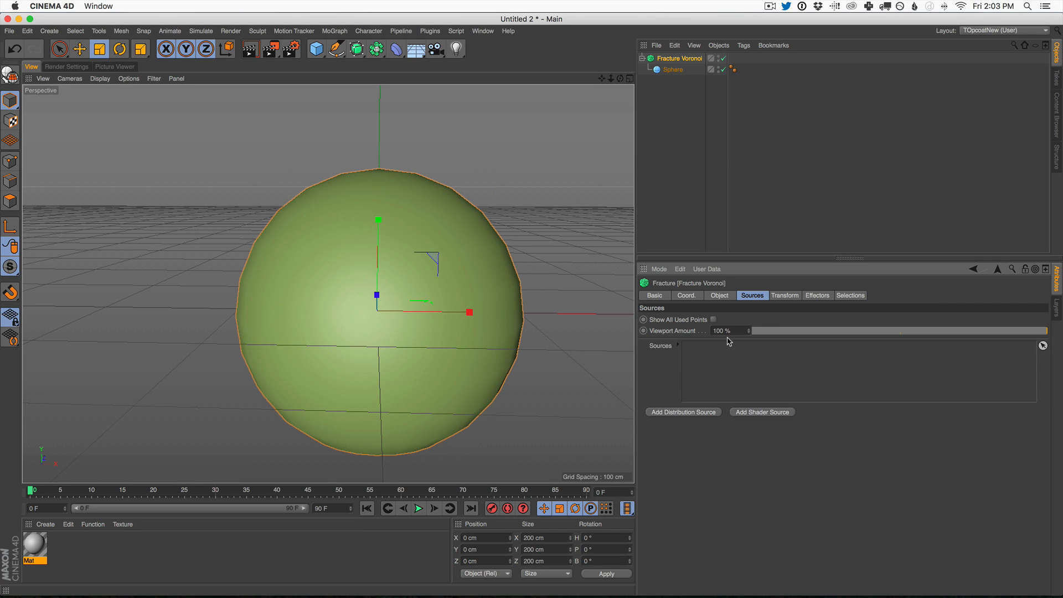
Step: Create a MoGraph Matrix object and assign it as the source of the Fracture Voronoi object
left_click(338, 33)
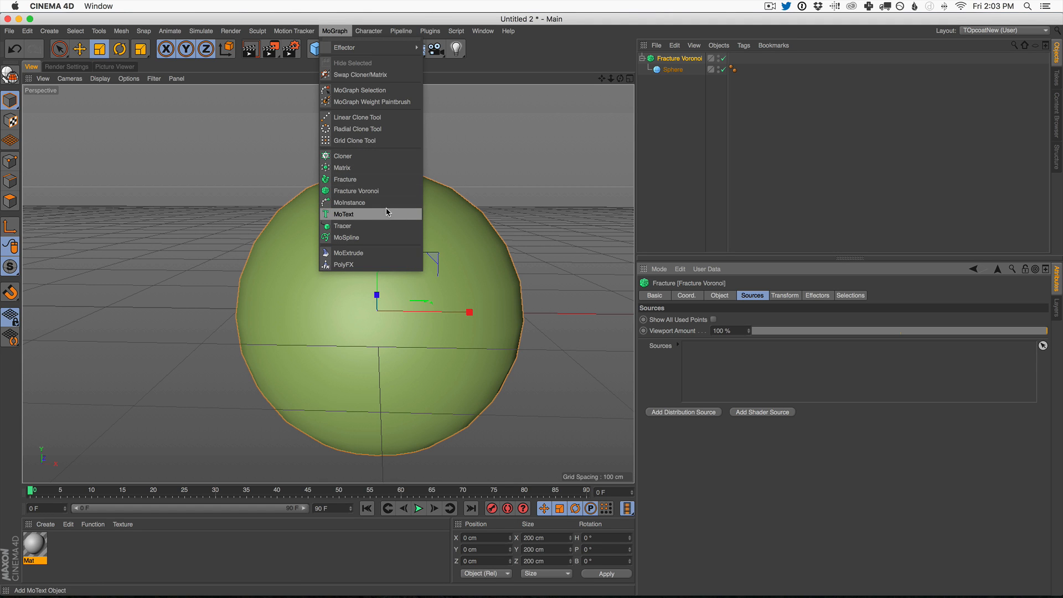
left_click(382, 168)
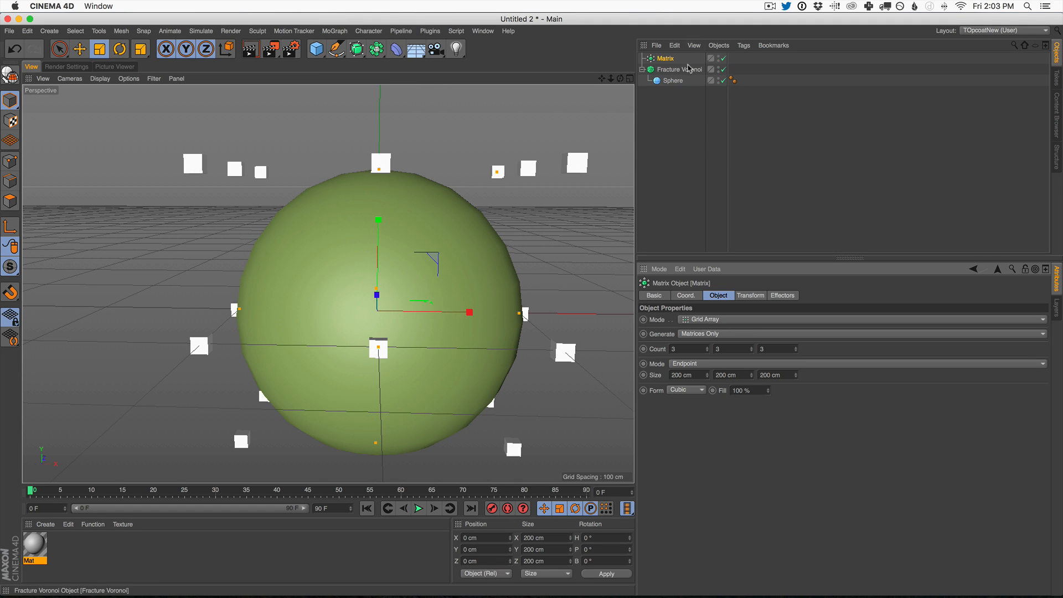
left_click_drag(667, 59, 675, 72)
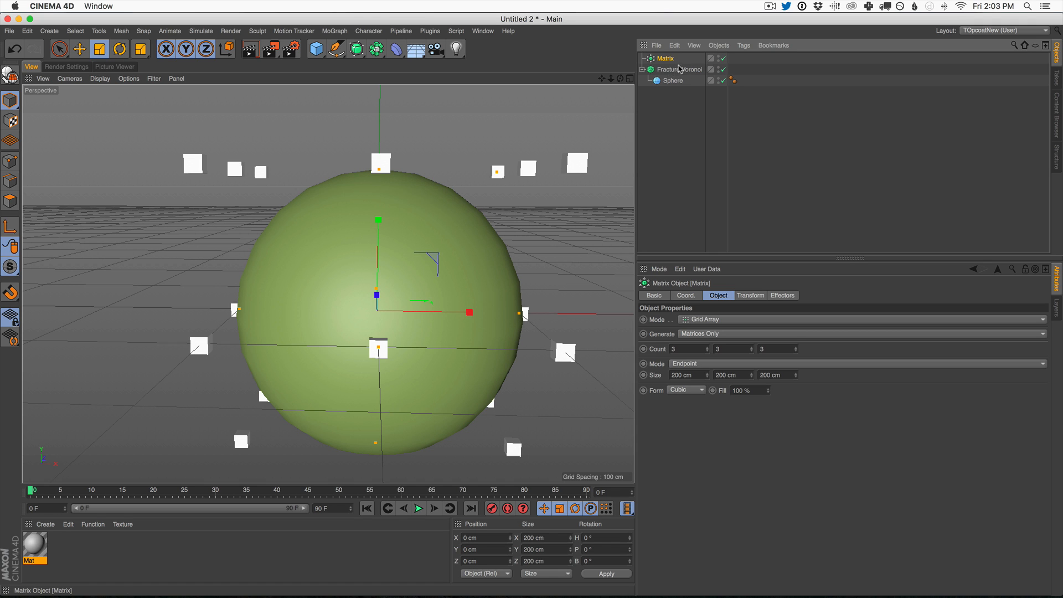
left_click(679, 69)
left_click_drag(741, 380, 736, 379)
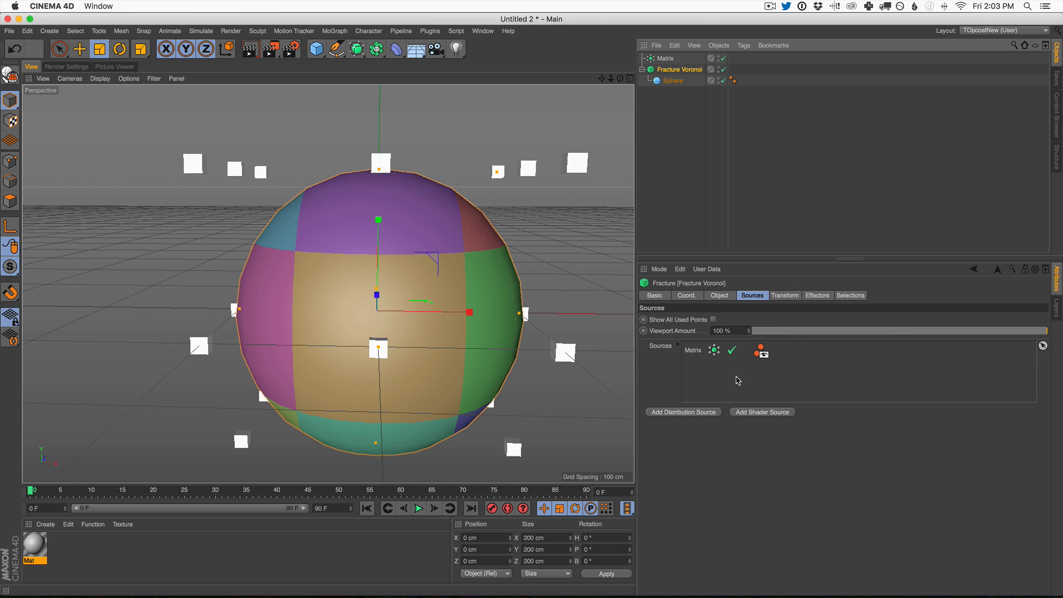
Step: Set the Matrix object's grid size to 100 cm on all three axes
left_click(670, 58)
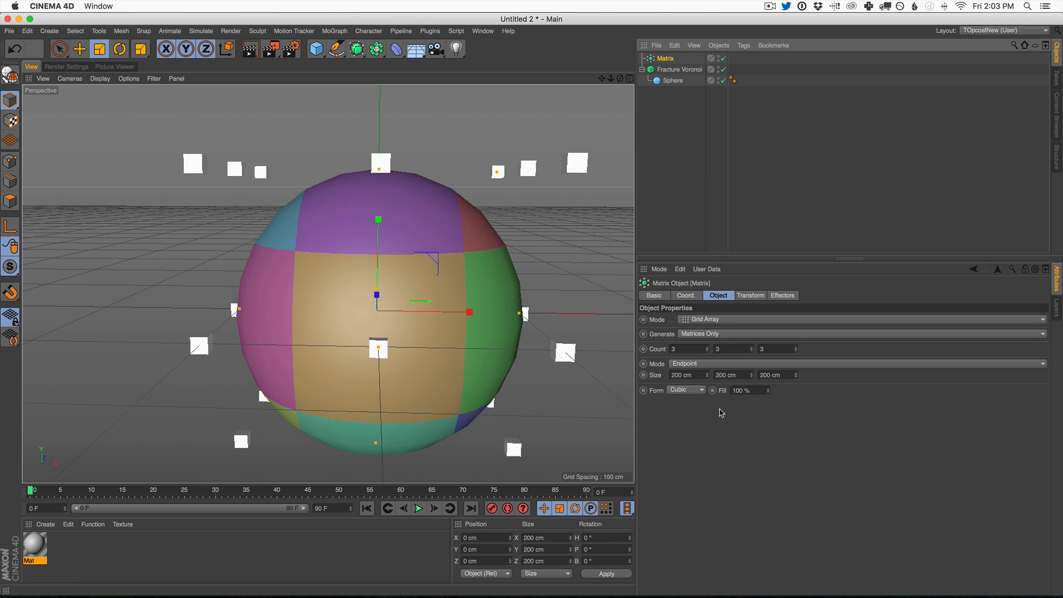
left_click(689, 375)
type("100")
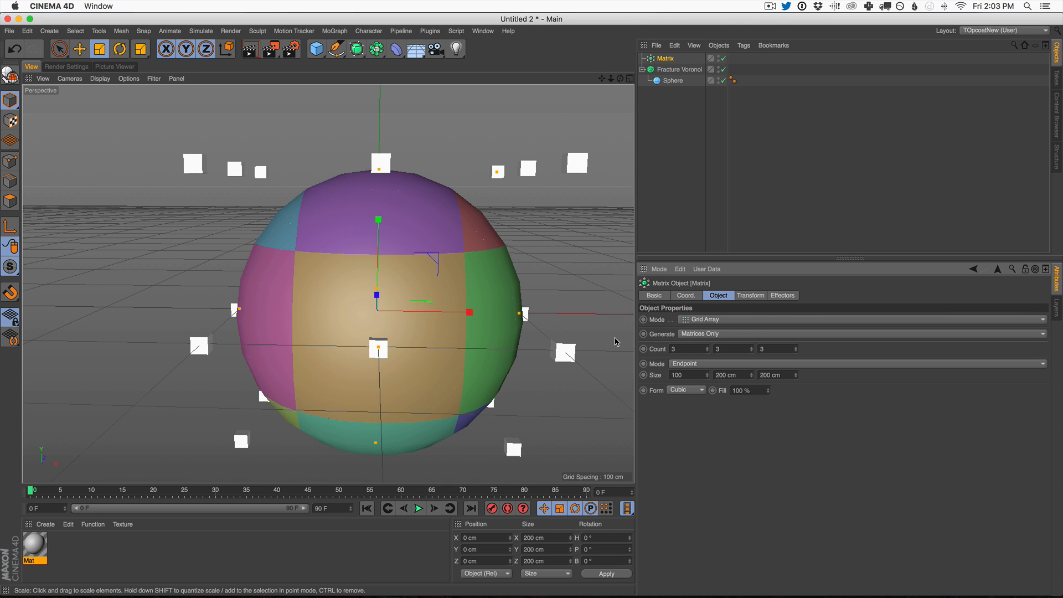
key("Tab")
type("100")
key("Tab")
type("100")
key("Return")
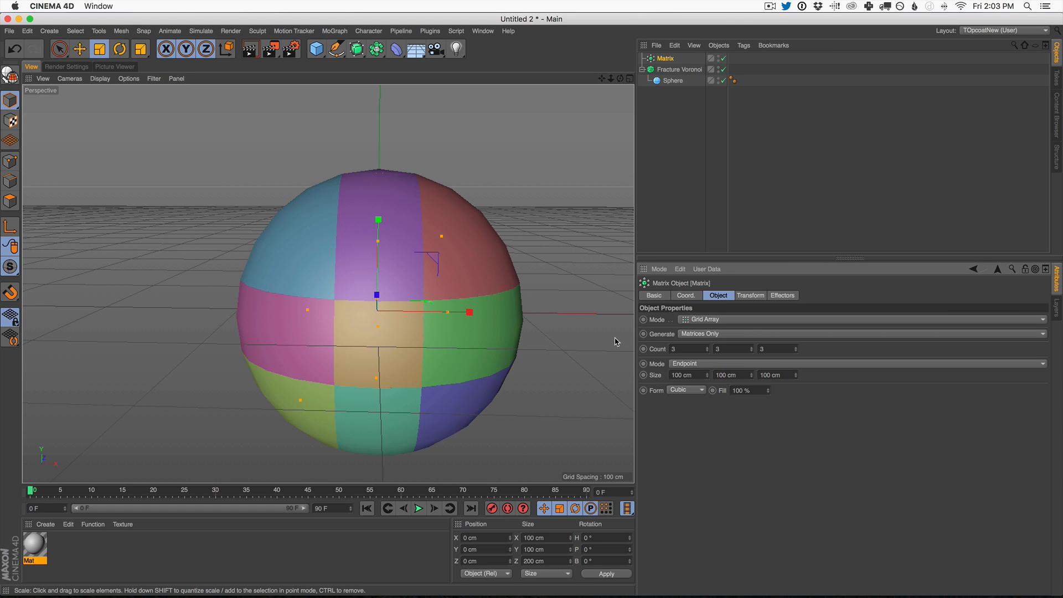
Step: Set the Matrix object's count to 10 on every axis and scale its grid up to 140 cm per axis
left_click_drag(447, 280, 183, 334, "alt")
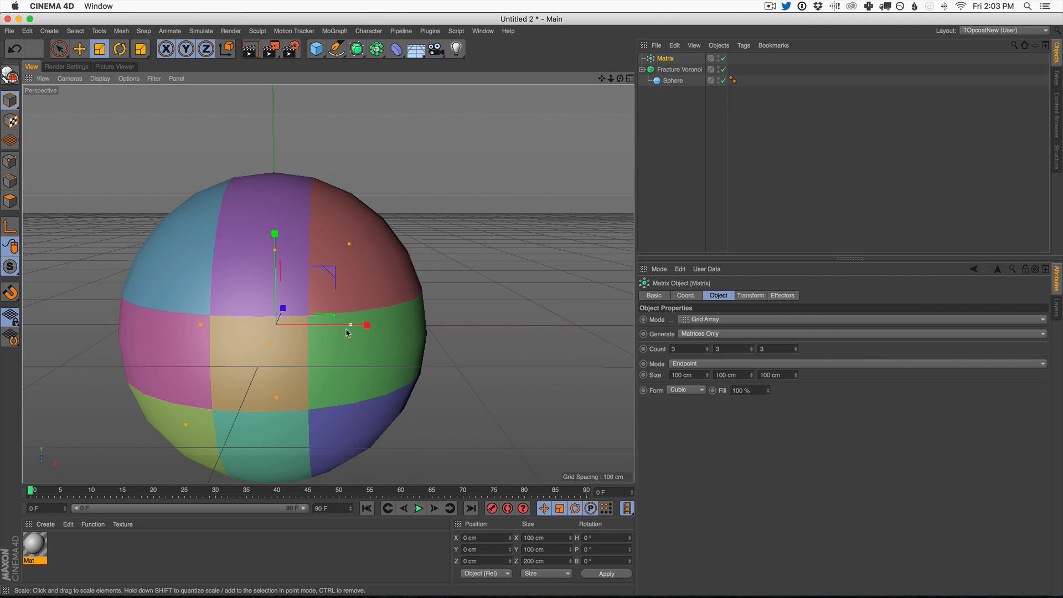
right_click_drag(371, 365, 348, 355, "alt")
middle_click_drag(351, 353, 387, 320, "alt")
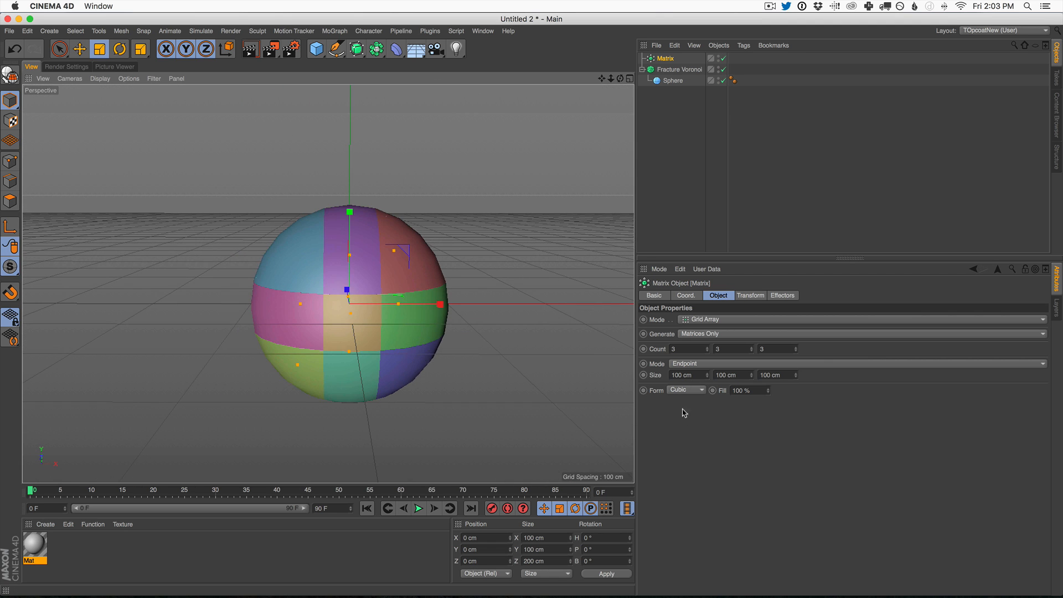
left_click(681, 347)
type("10")
key("Tab")
type("10")
key("Tab")
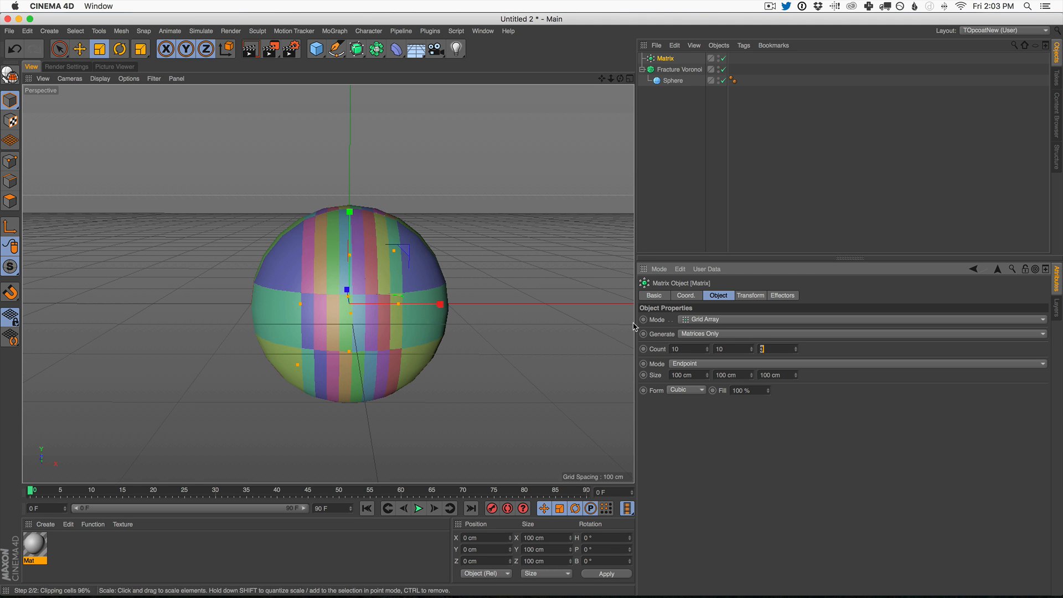
type("10")
key("Return")
left_click_drag(347, 280, 419, 308, "alt")
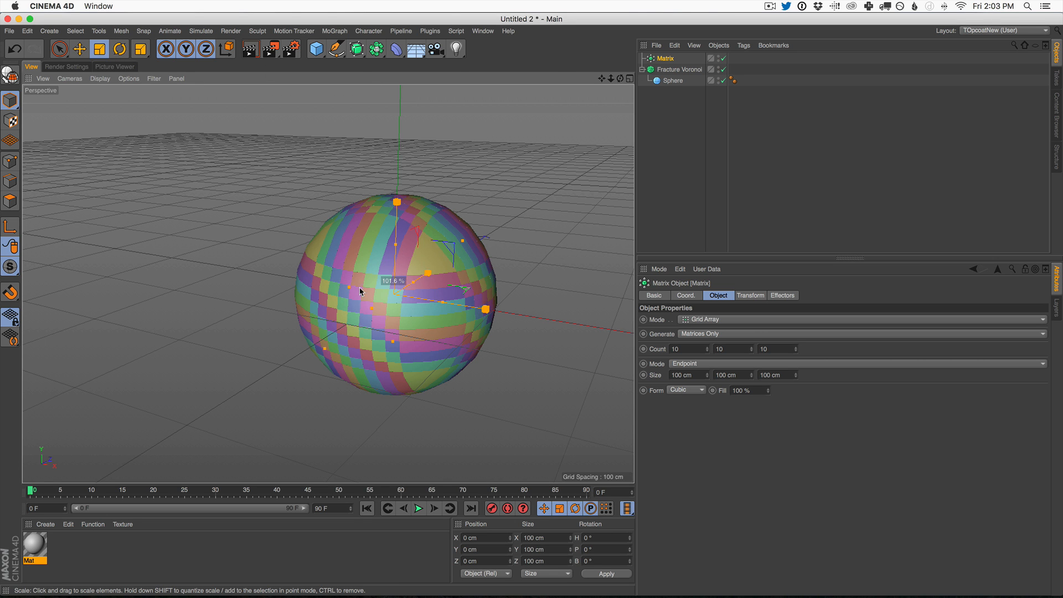
left_click_drag(339, 293, 453, 321)
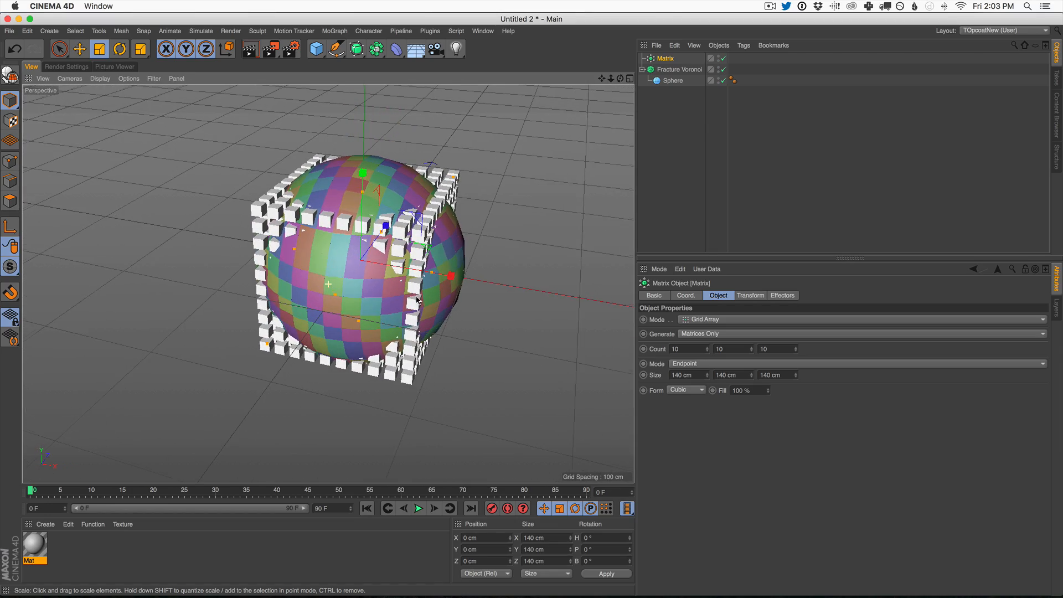
Step: Add a Random effector to the Matrix object and hide the Matrix cubes in the viewport
left_click(334, 31)
mouse_move(377, 48)
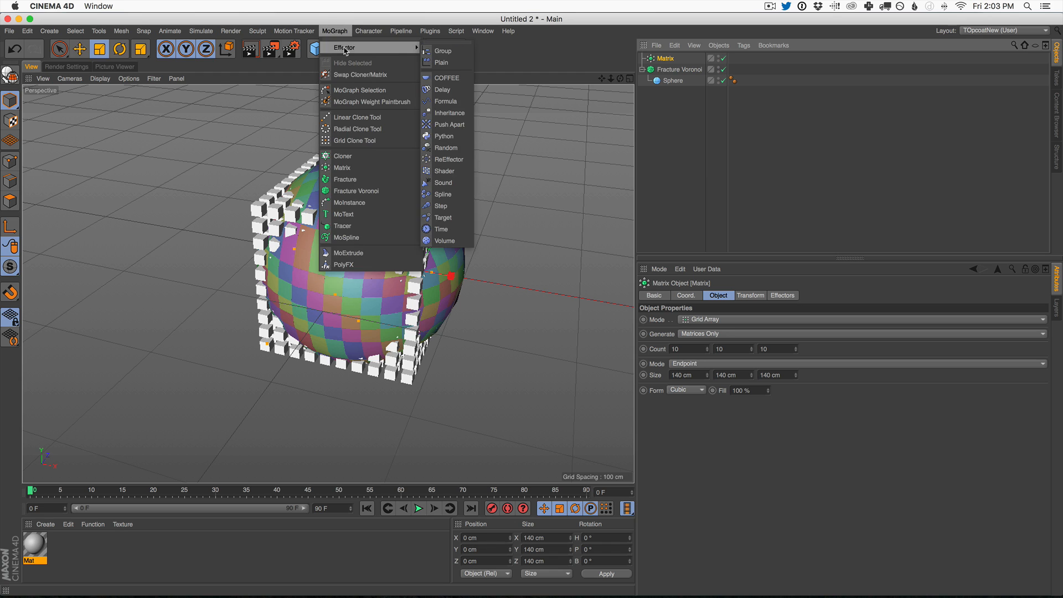
left_click(446, 147)
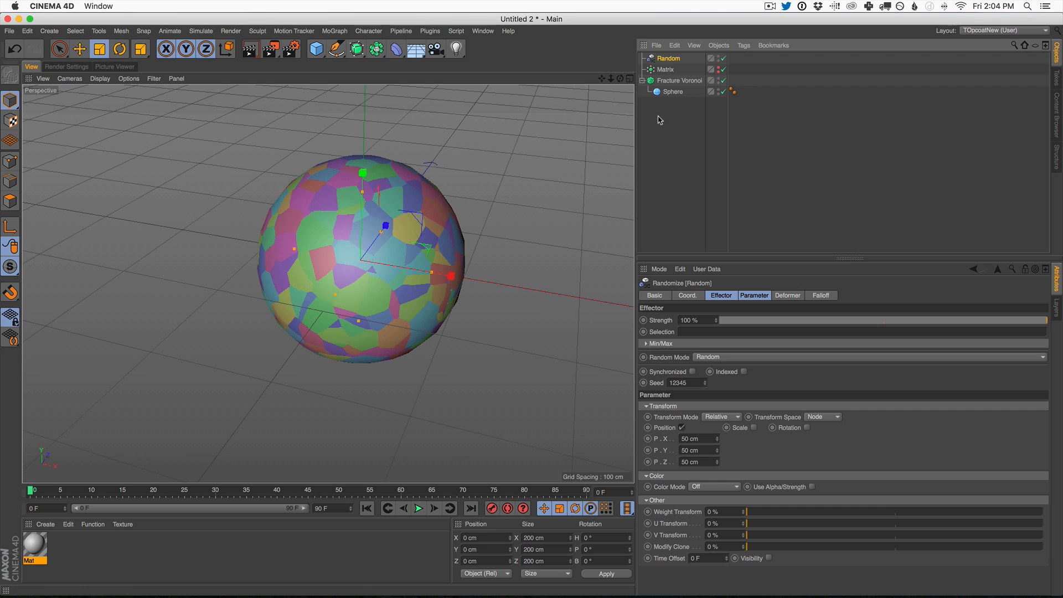
left_click_drag(414, 280, 418, 256, "alt")
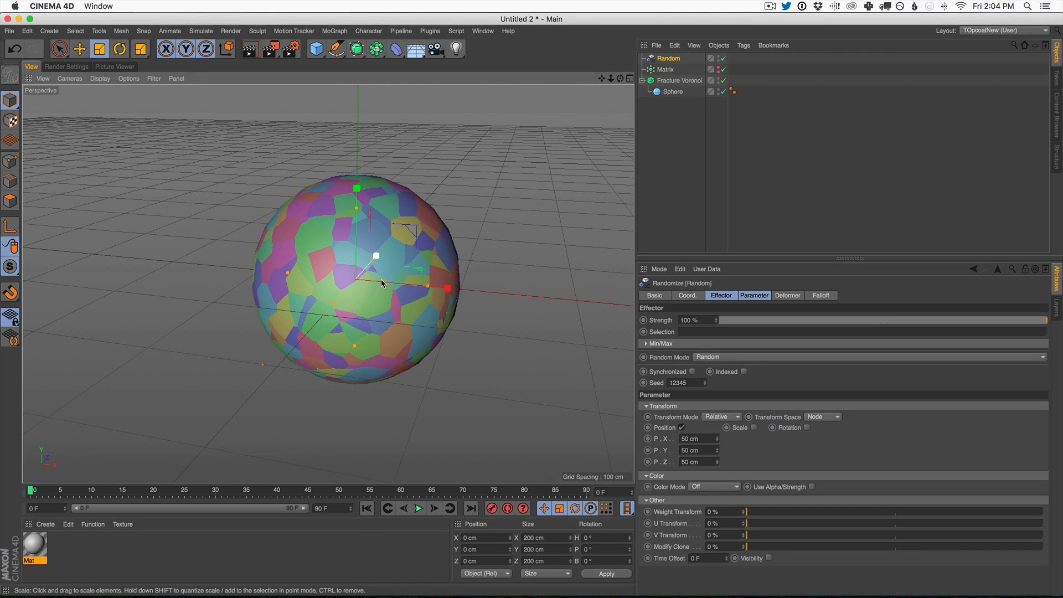
mouse_move(381, 283)
left_mouse_down()
mouse_move(447, 285)
mouse_move(375, 293)
left_mouse_up()
left_click(676, 133)
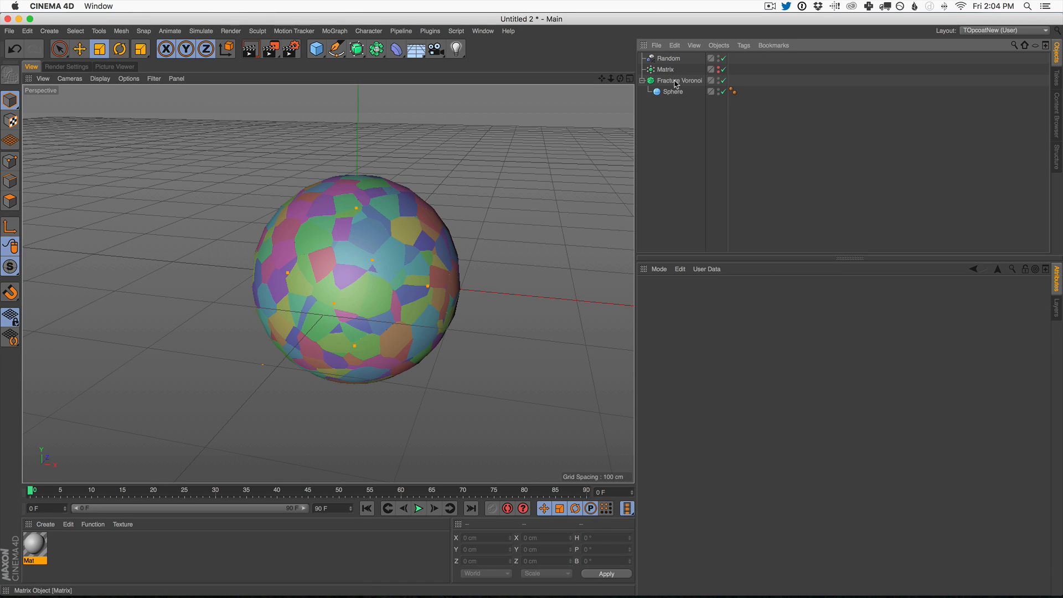
left_click(682, 82)
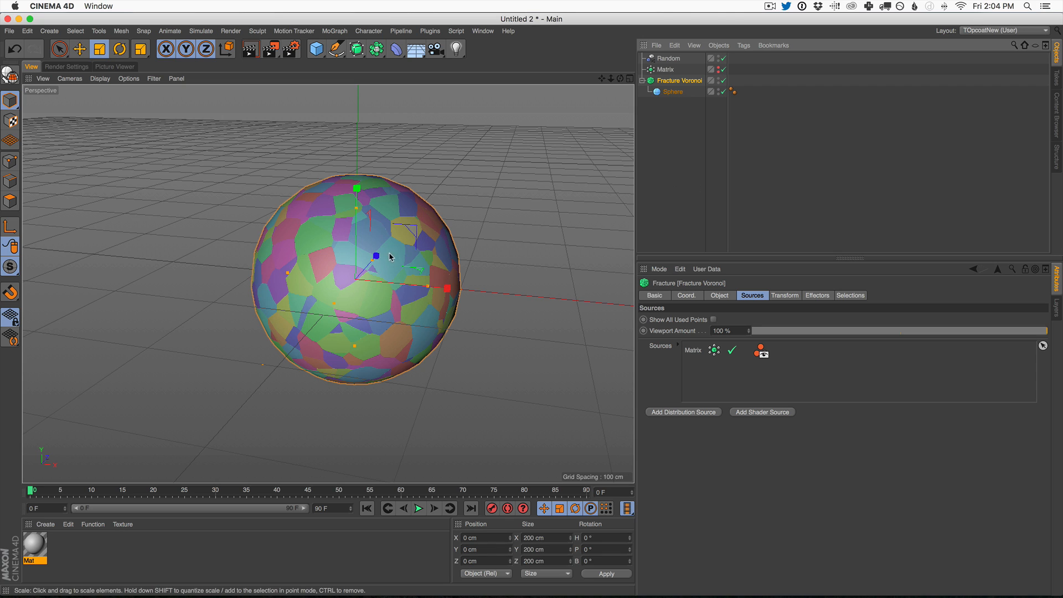
left_click(680, 109)
left_click(685, 82)
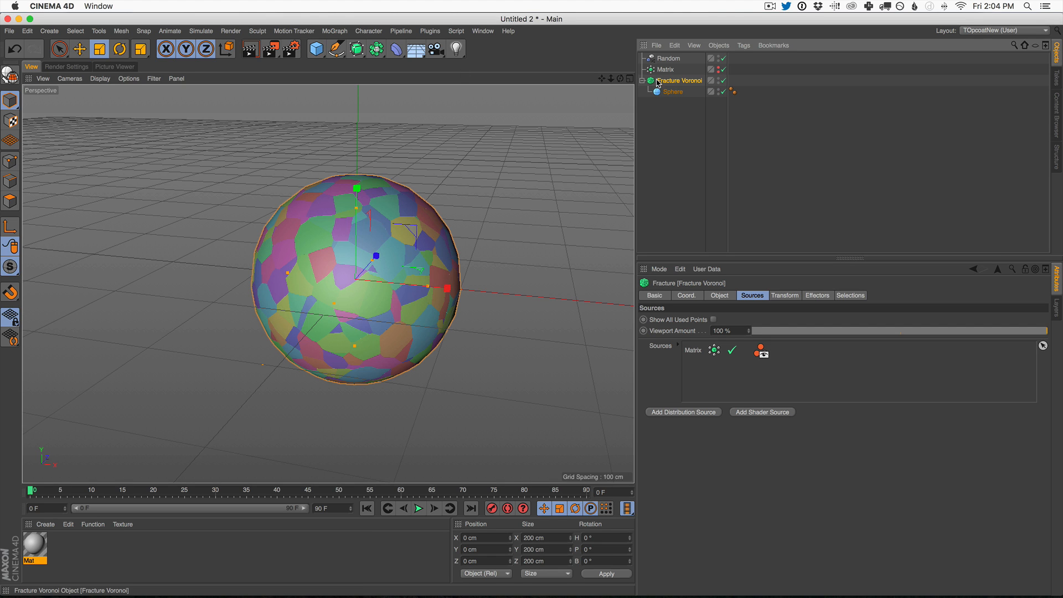
Step: Add a Plane and lower it to about -101 cm in Y, just beneath the fractured sphere
left_click(316, 49)
left_click(479, 101)
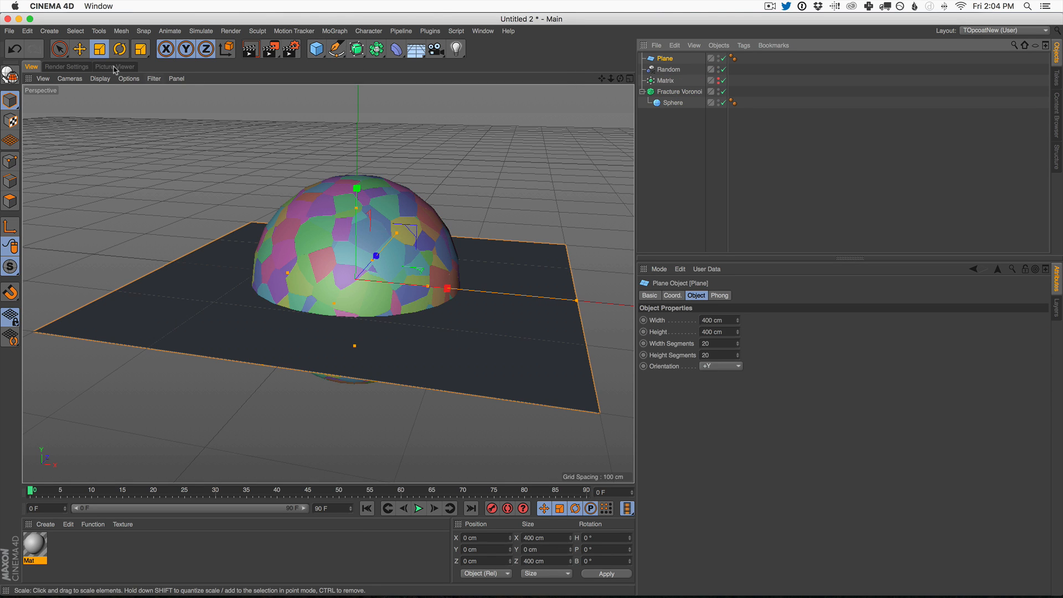
key("e")
left_click_drag(357, 184, 396, 264)
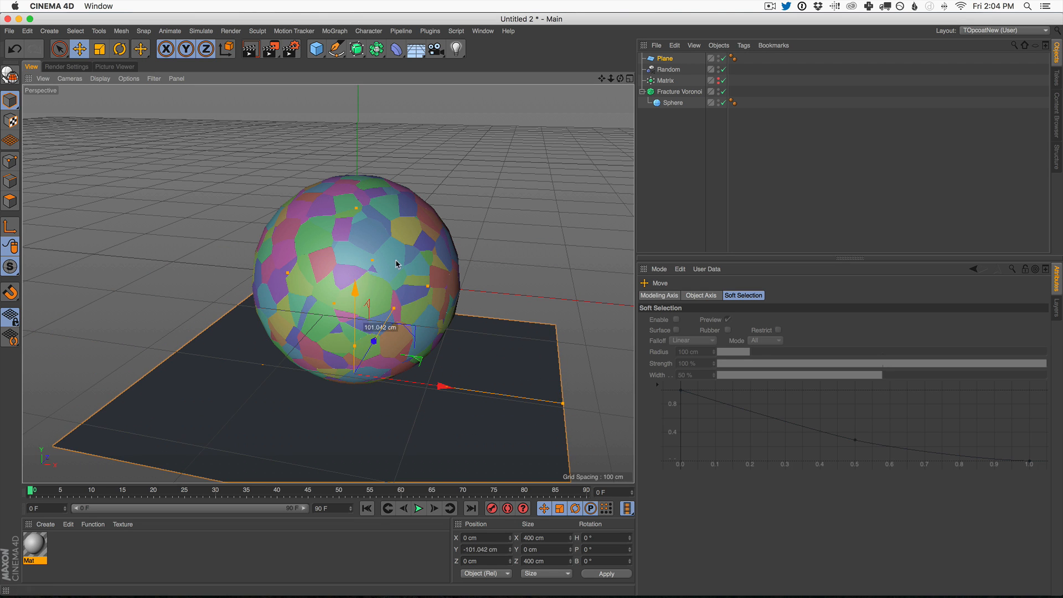
Step: Scale the plane up to about 2283 cm per side and give it a Collider Body simulation tag
left_click(99, 49)
left_click_drag(226, 251, 744, 33)
left_click(746, 46)
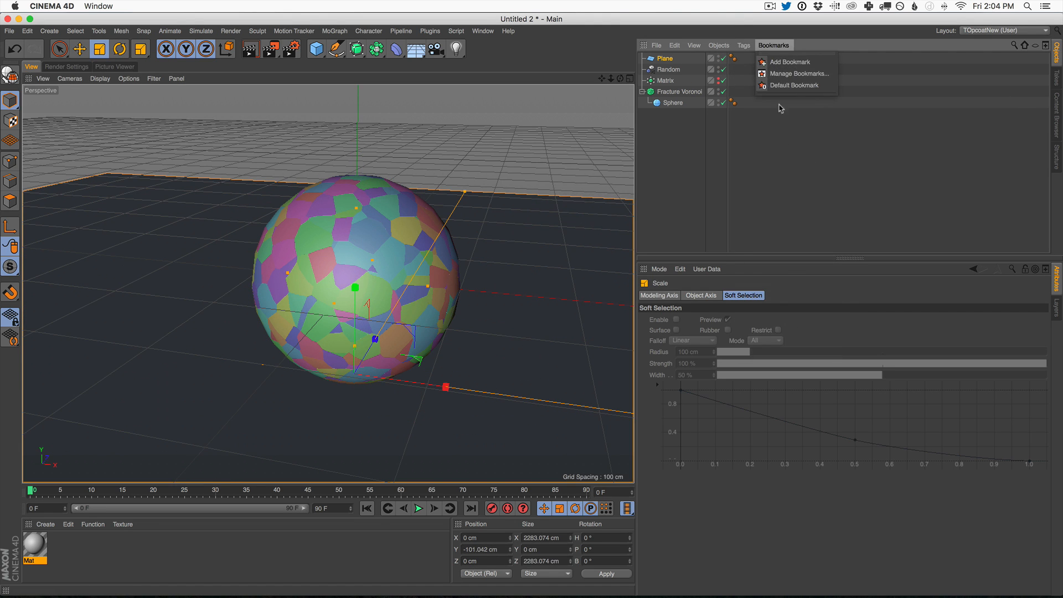
mouse_move(795, 155)
left_click(857, 179)
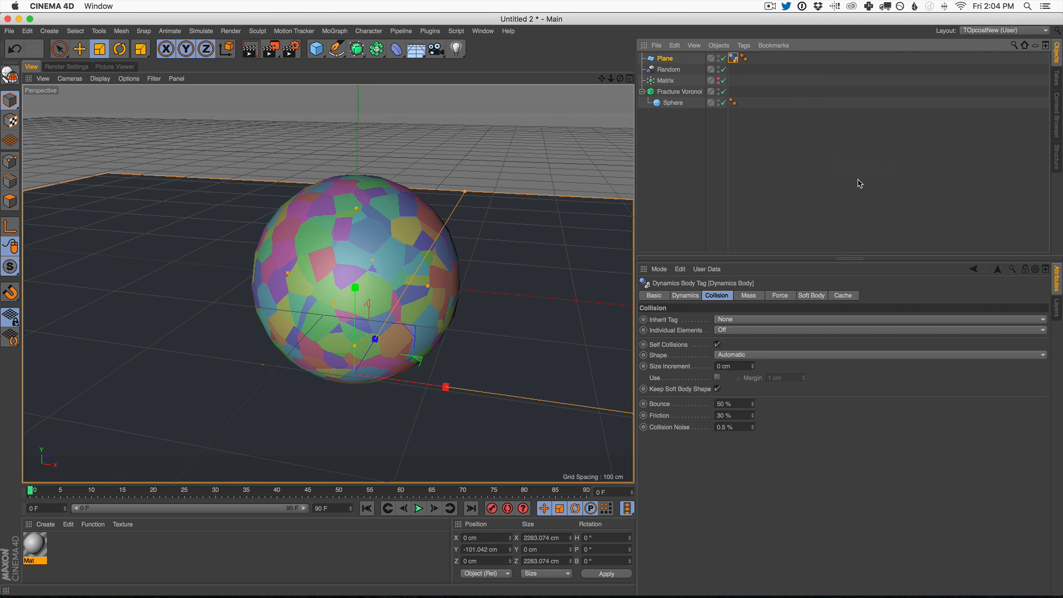
Step: Give the Fracture Voronoi object a Rigid Body simulation tag and test the simulation from the first frame
left_click(669, 92)
left_click(743, 45)
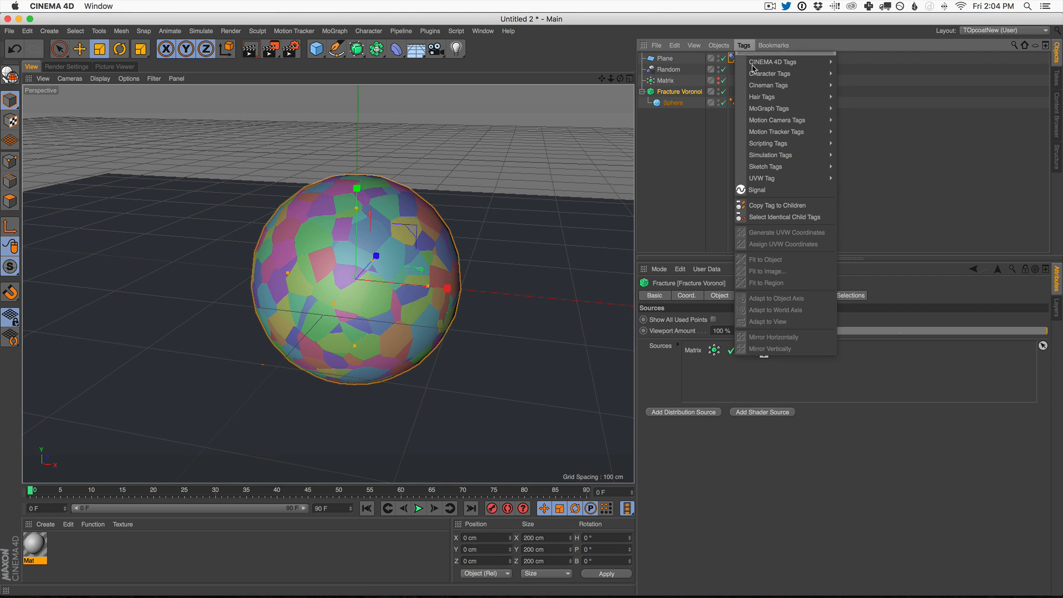
mouse_move(806, 157)
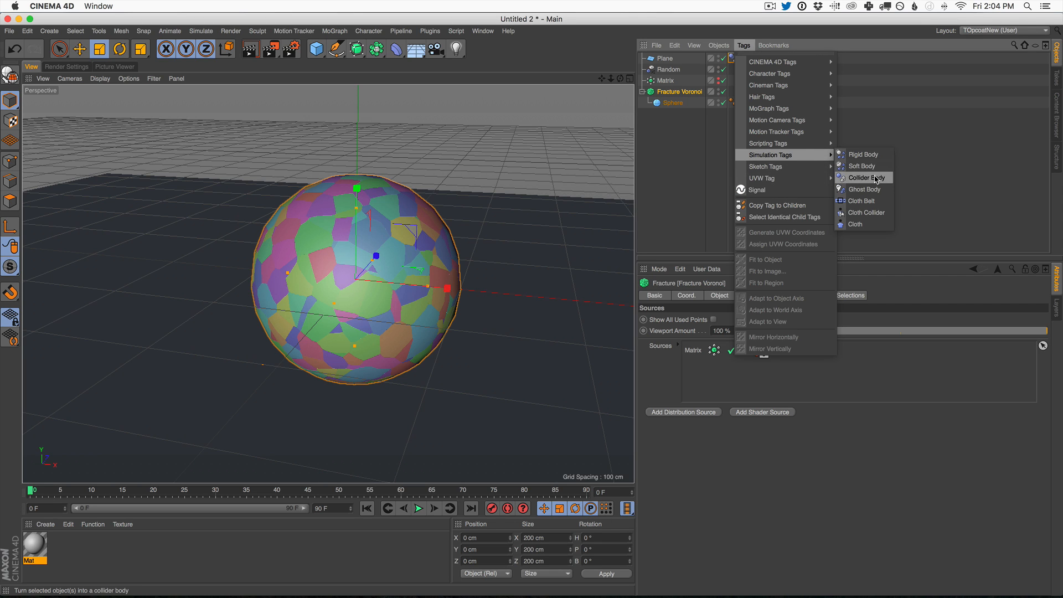
left_click(877, 156)
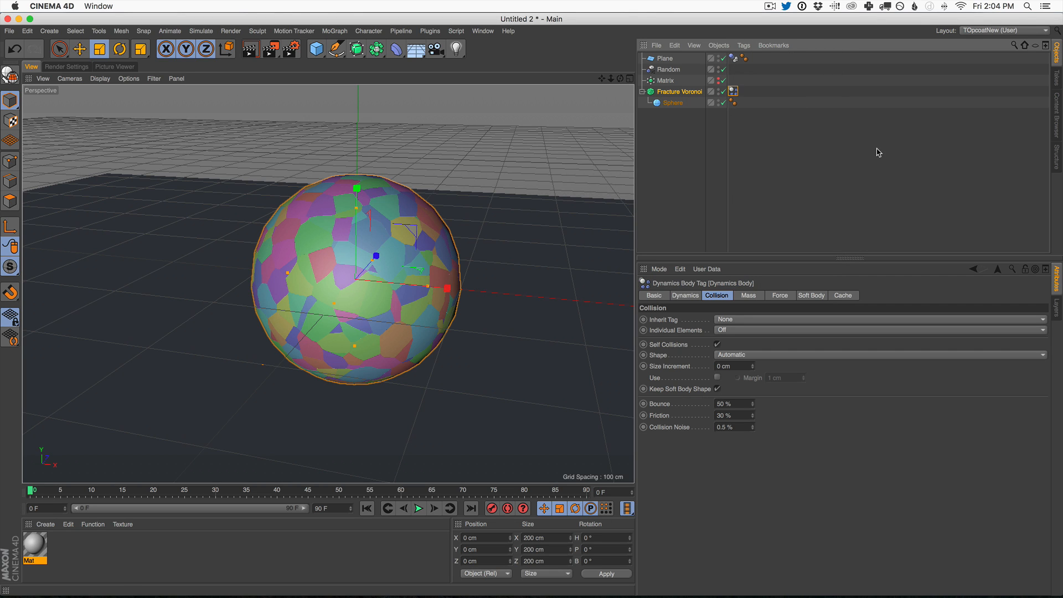
left_click(419, 509)
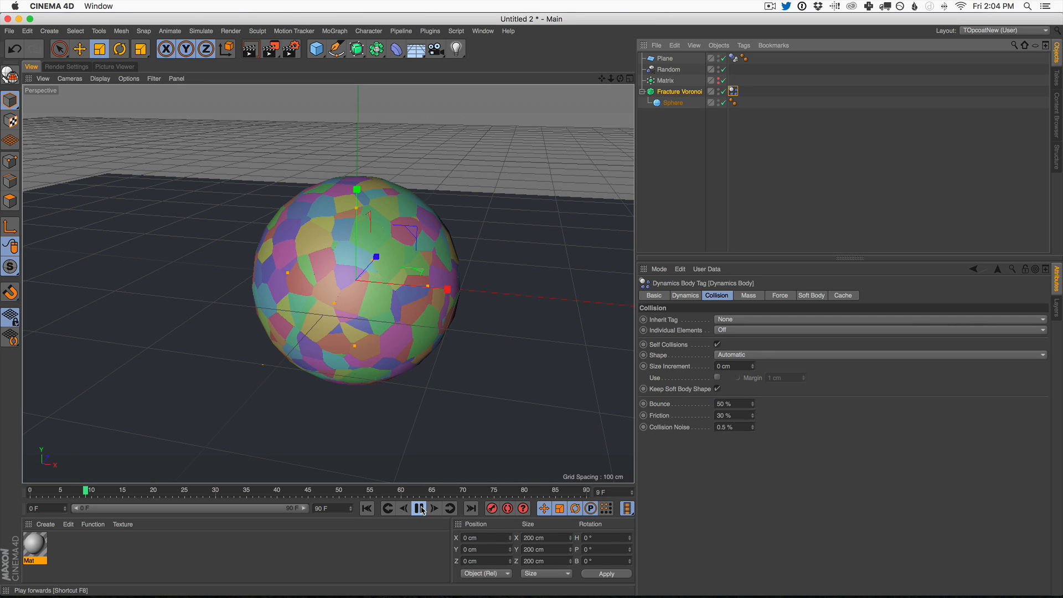
left_click(419, 508)
left_click(366, 509)
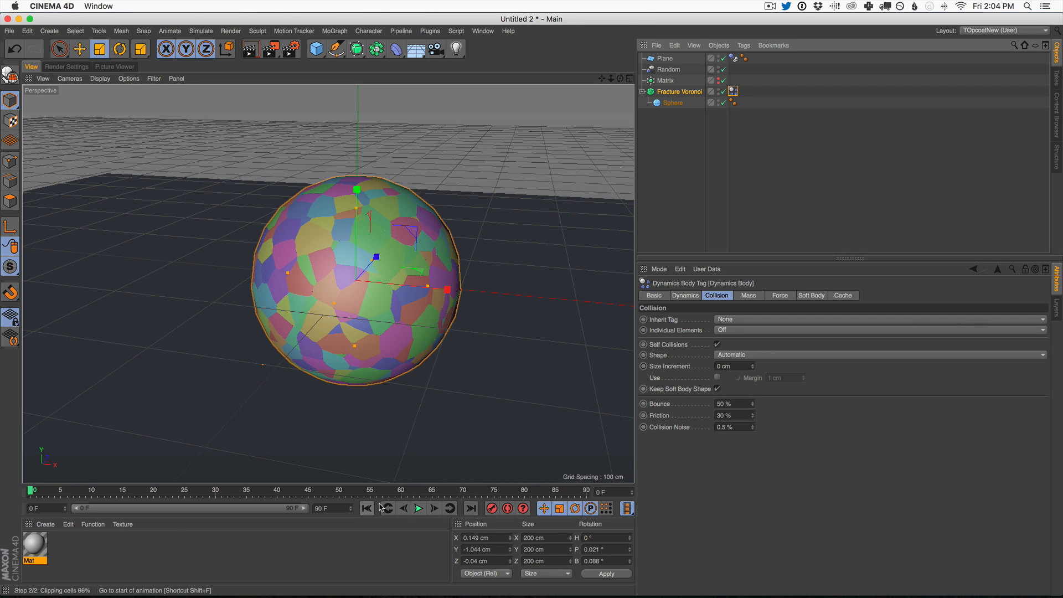
Step: Delete the Matrix object and add a distribution source to the Fracture Voronoi object
left_click(671, 93)
left_click(668, 82)
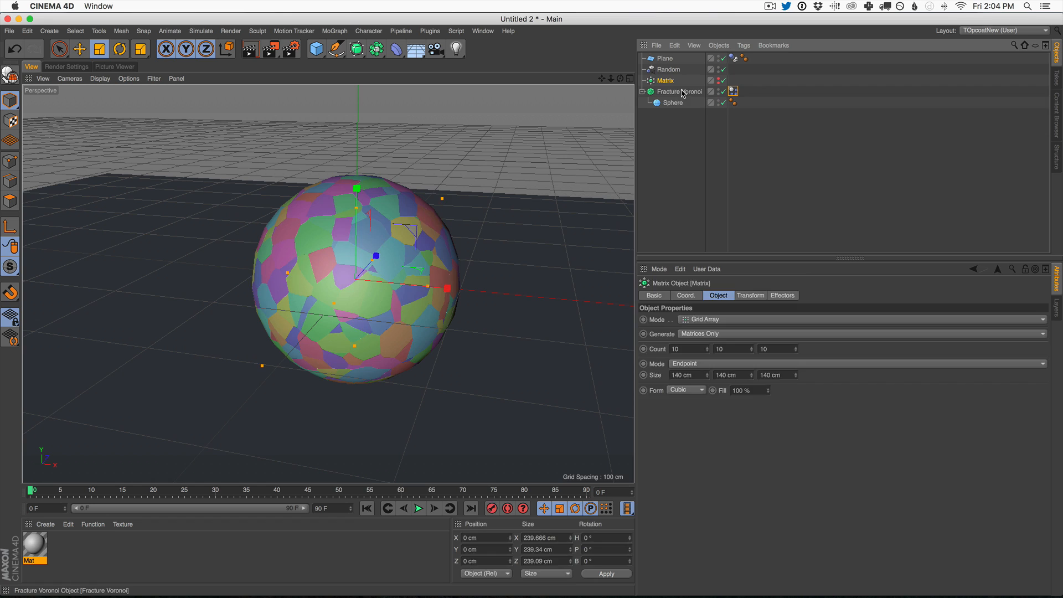
key("Delete")
left_click(681, 84)
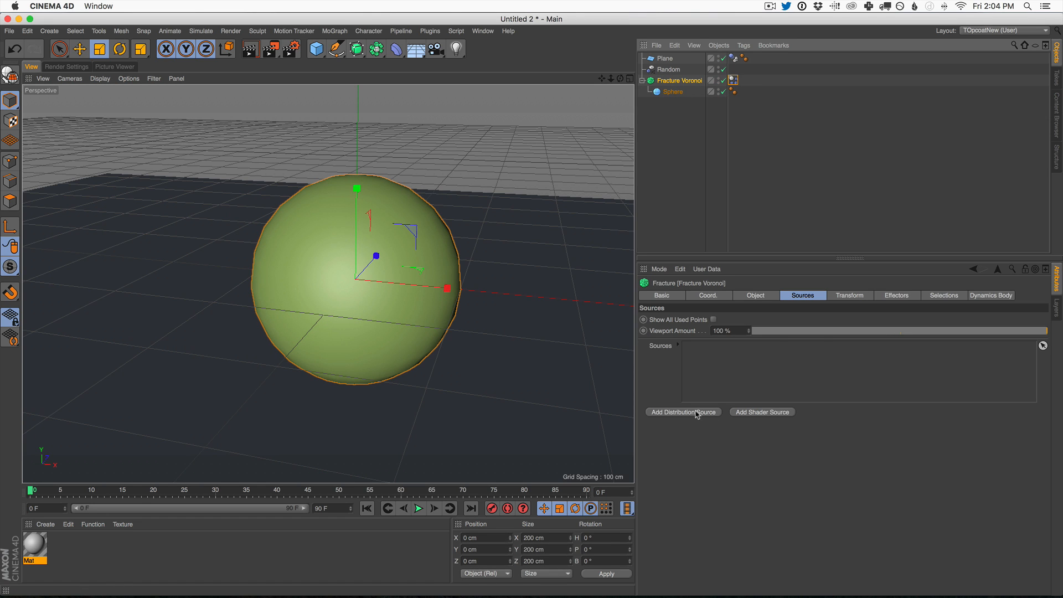
left_click(696, 412)
Step: Play the simulation to check how the coarsely fractured sphere behaves, and return to the first frame
left_click(419, 509)
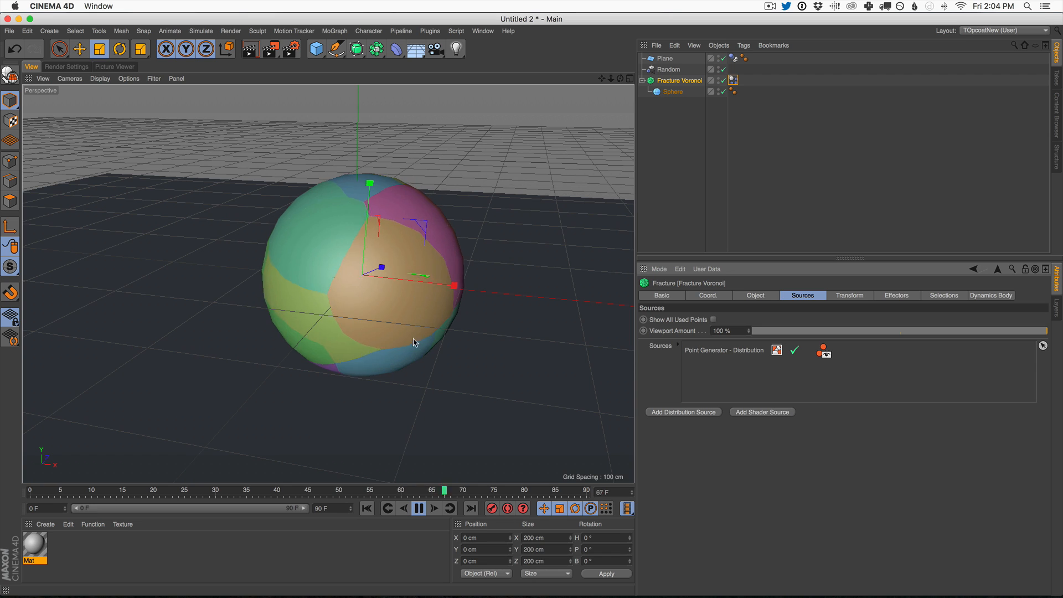
left_click(419, 508)
left_click(367, 508)
Step: Set Individual Elements to All in the Fracture Voronoi's dynamics tag and play the simulation in a wider view
left_click(734, 80)
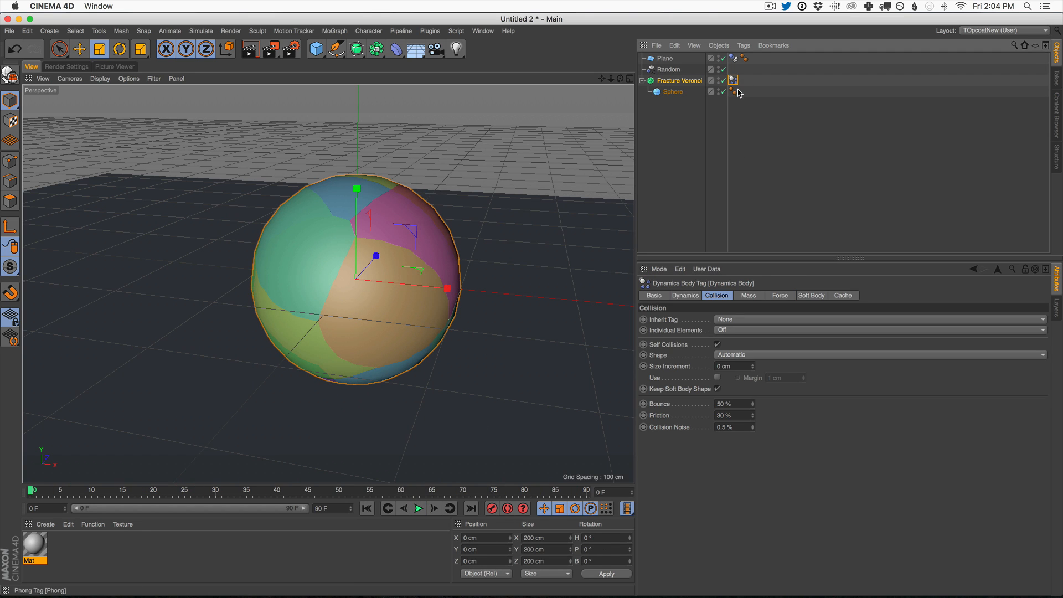
left_click(726, 331)
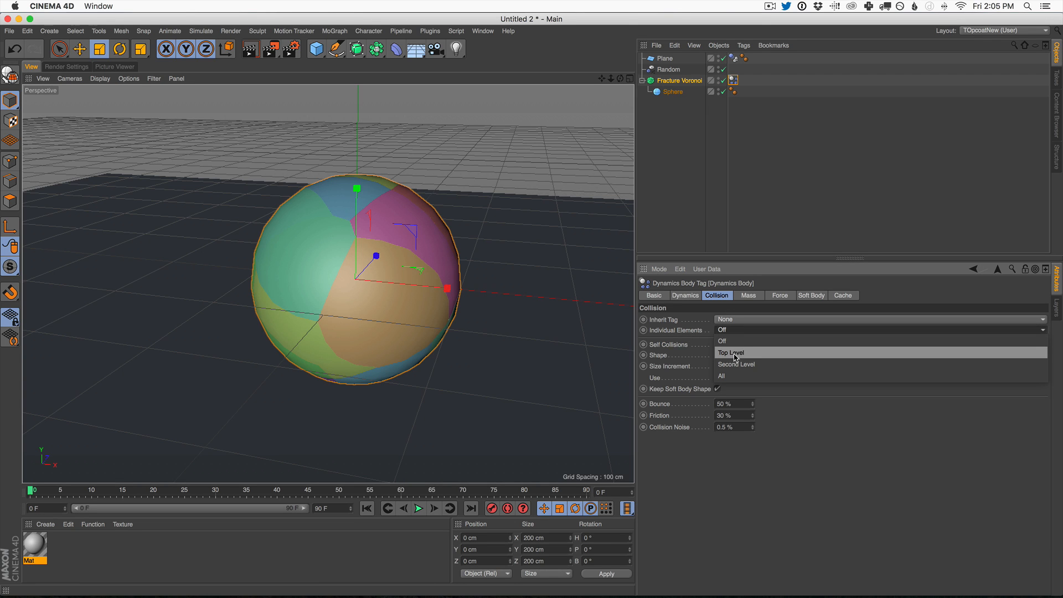
left_click(742, 376)
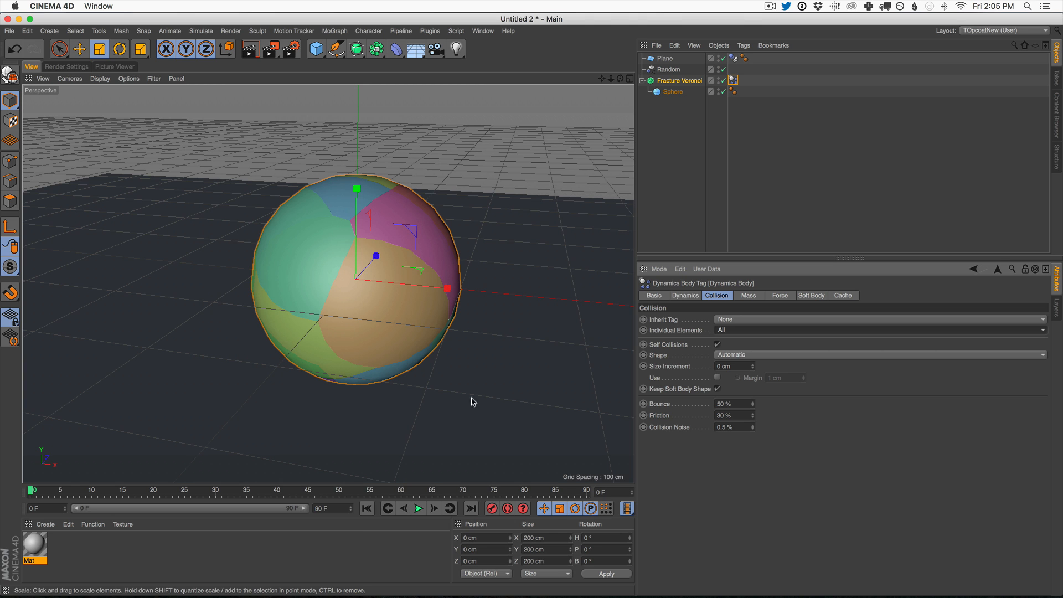
left_click(418, 508)
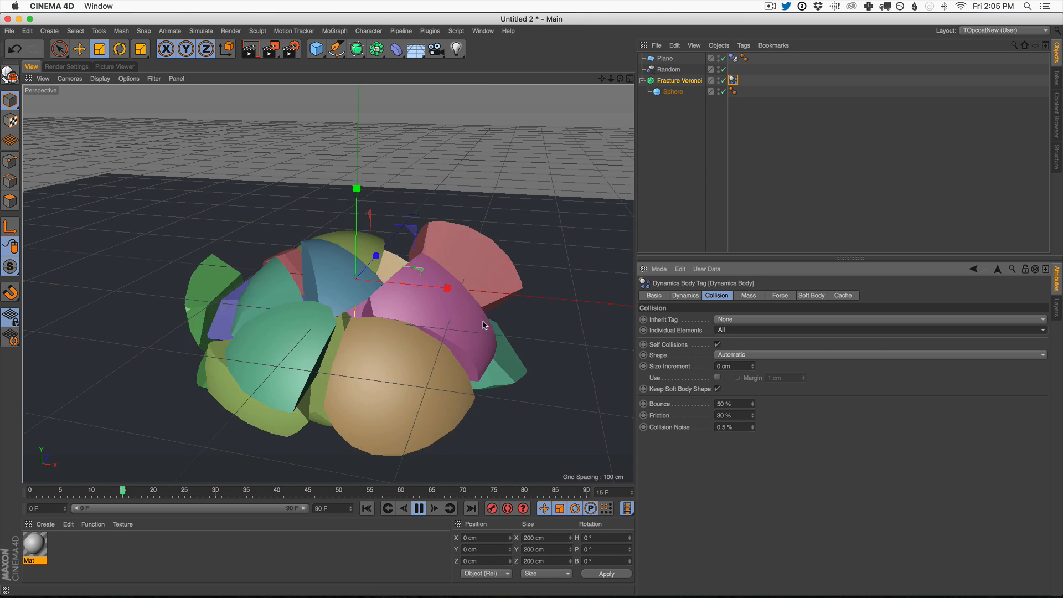
scroll(433, 356, "down", 3)
scroll(433, 356, "down", 2)
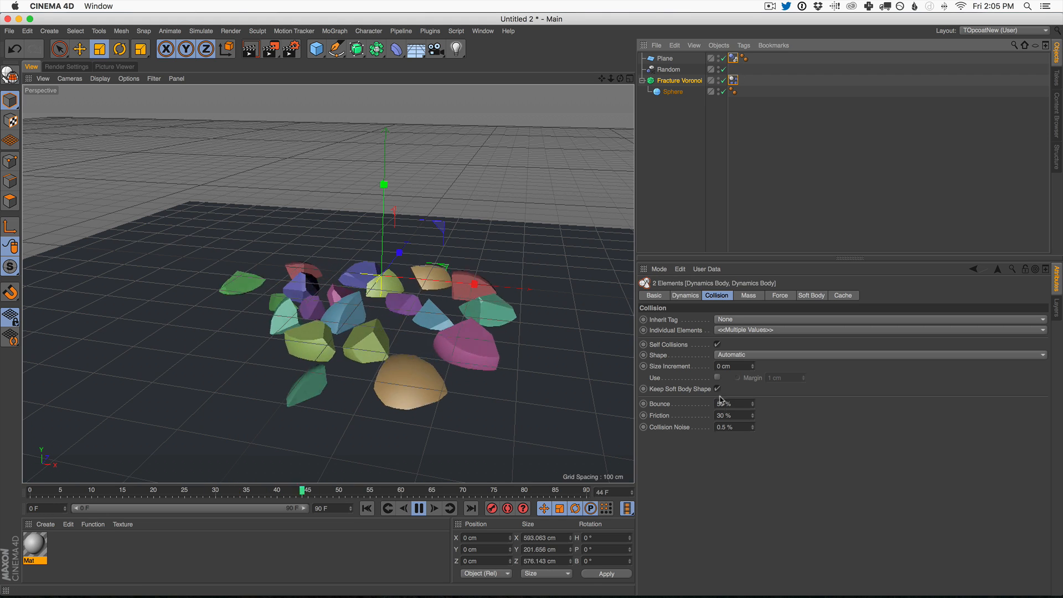
Step: Set the collision friction to 80% for the dynamics tags of both the plane and the Fracture Voronoi
left_click(733, 58, "shift")
left_click(729, 426)
left_click_drag(732, 415, 714, 415)
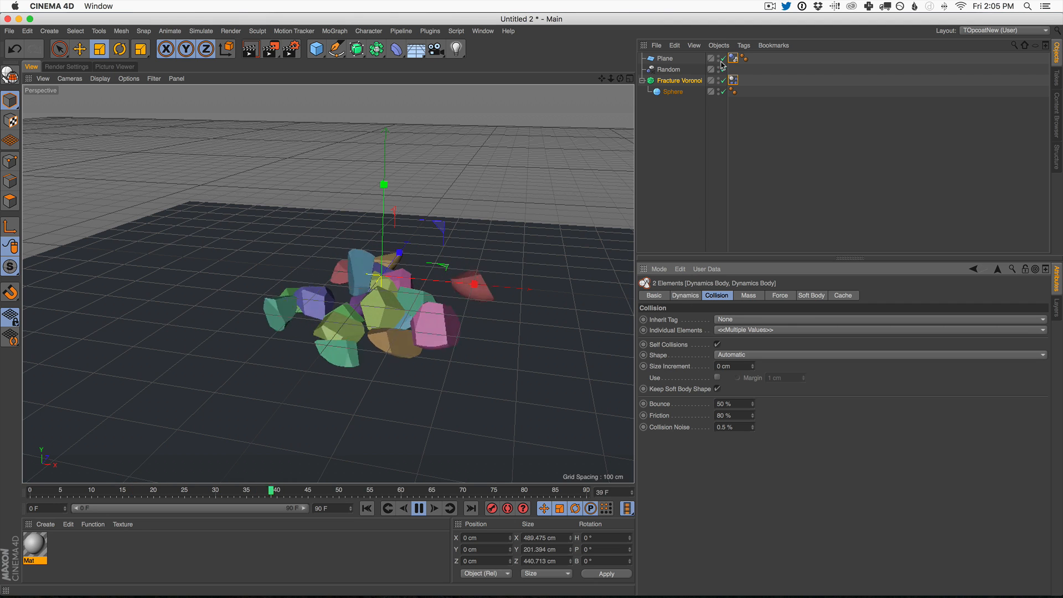
Step: Raise the Point Amount of the Fracture Voronoi's distribution source to 269
left_click(679, 81)
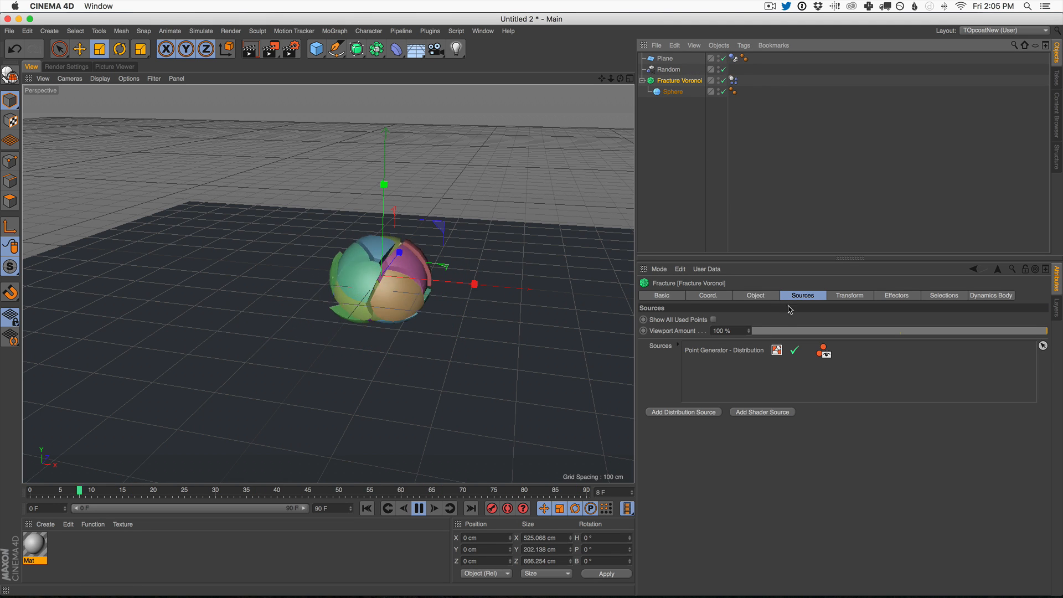
left_click(755, 295)
left_click(801, 296)
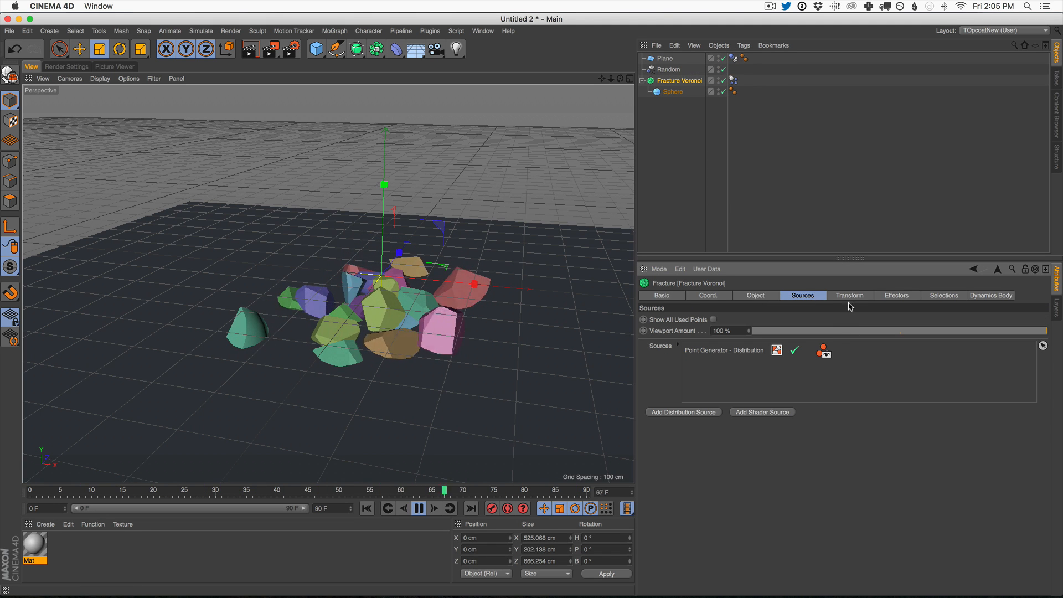
left_click(757, 354)
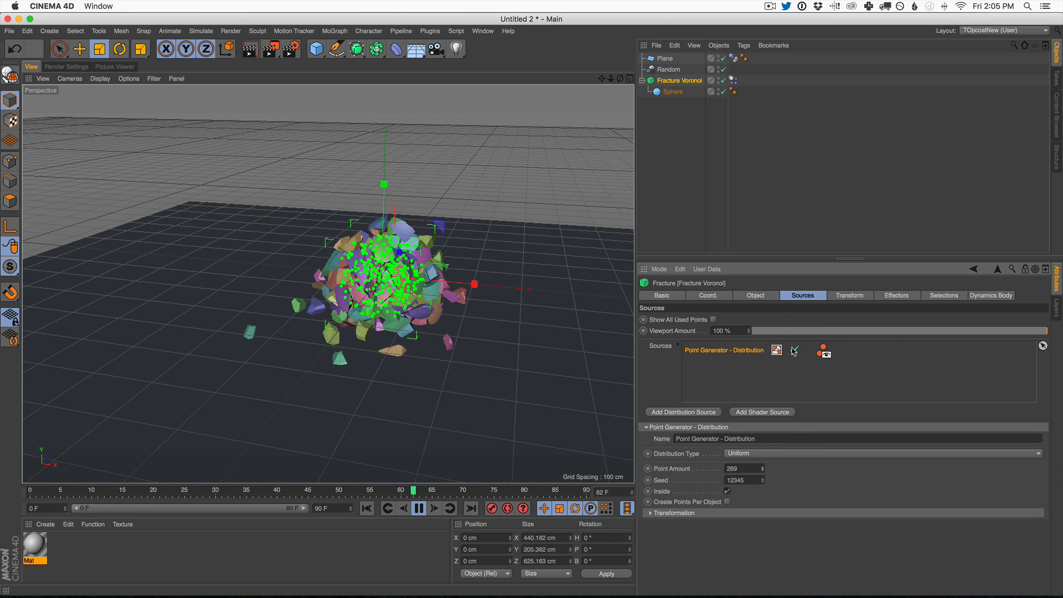
left_click(710, 368)
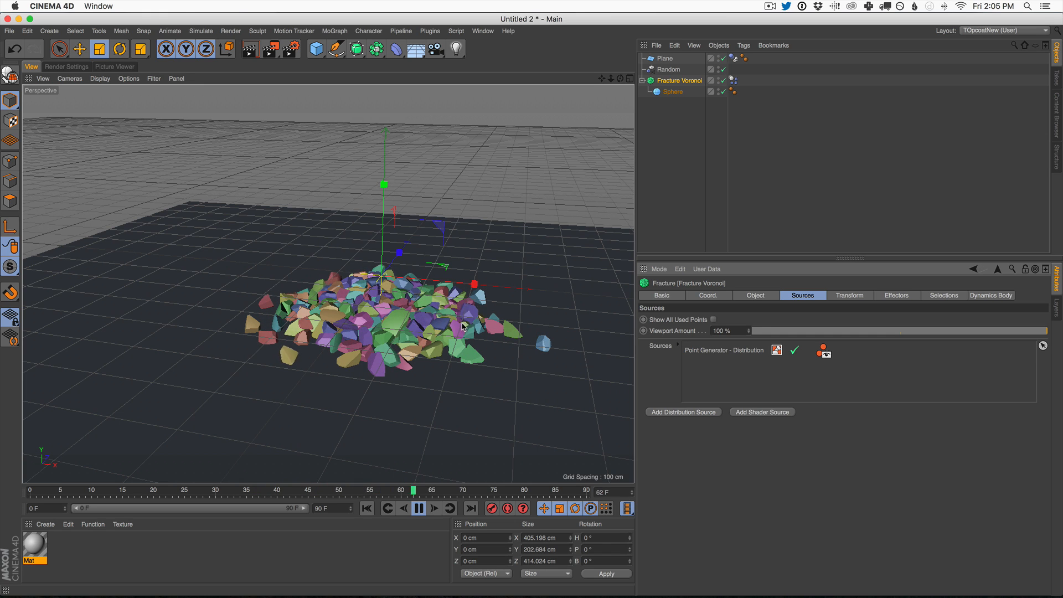
Step: Change the distribution source's Distribution Type to Exponential
left_click(741, 351)
left_click(755, 453)
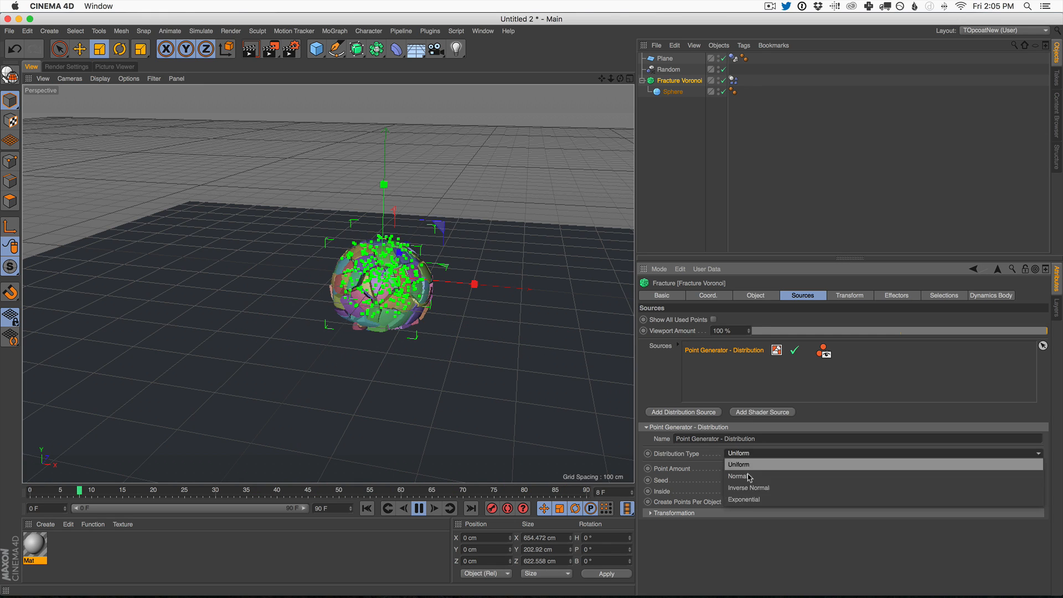
left_click(760, 497)
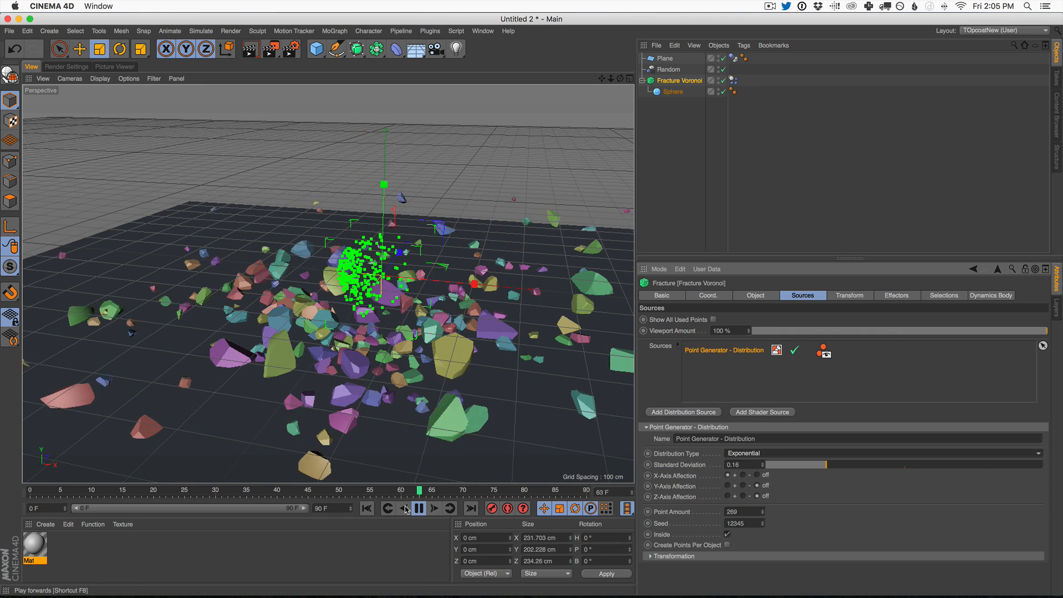
Step: Replay the simulation from the start, examine the collapsing fragments up close, and stop it at the first frame
left_click(369, 505)
left_click(707, 204)
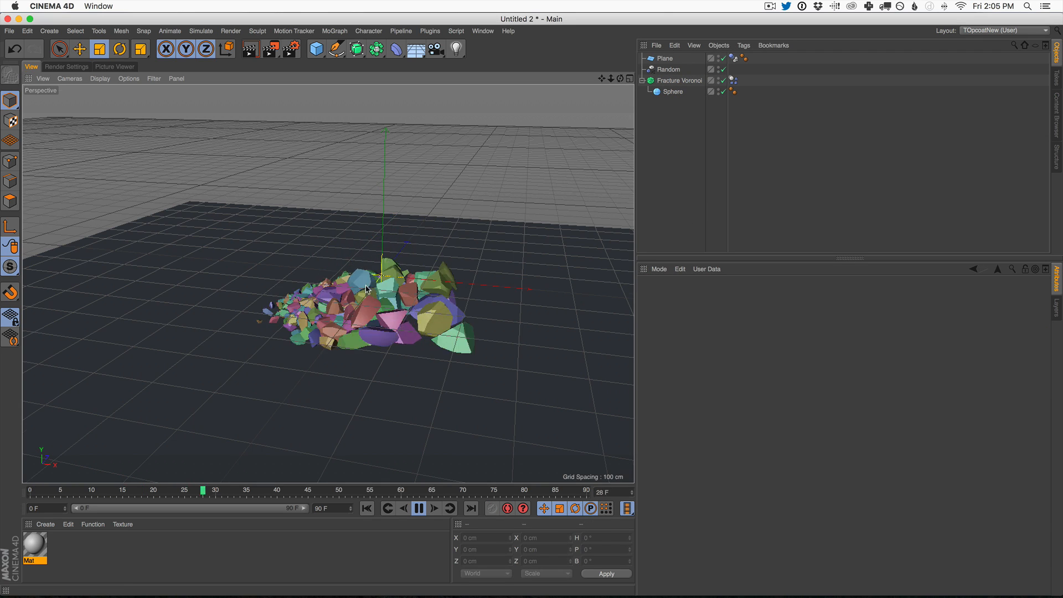
left_click_drag(351, 292, 374, 285, "alt")
mouse_move(374, 285)
right_mouse_down("alt")
mouse_move(398, 293)
mouse_move(387, 292)
right_mouse_up("alt")
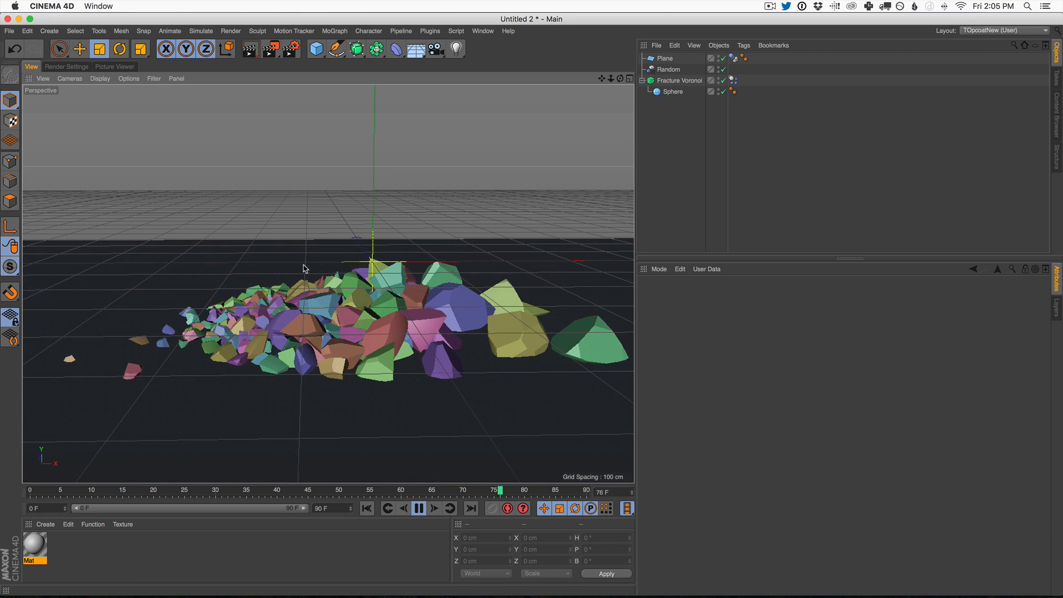
left_click(418, 508)
left_click(366, 508)
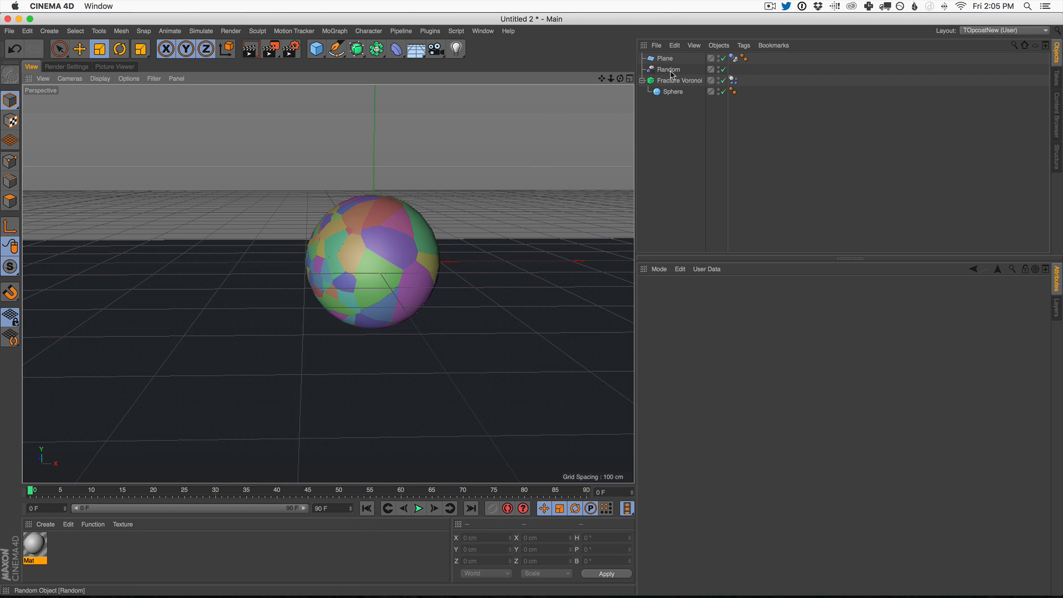
Step: Examine the fragment sizes on the fractured sphere up close, with and without its source points displayed
left_click_drag(360, 249, 367, 268, "alt")
right_click_drag(367, 268, 402, 251, "alt")
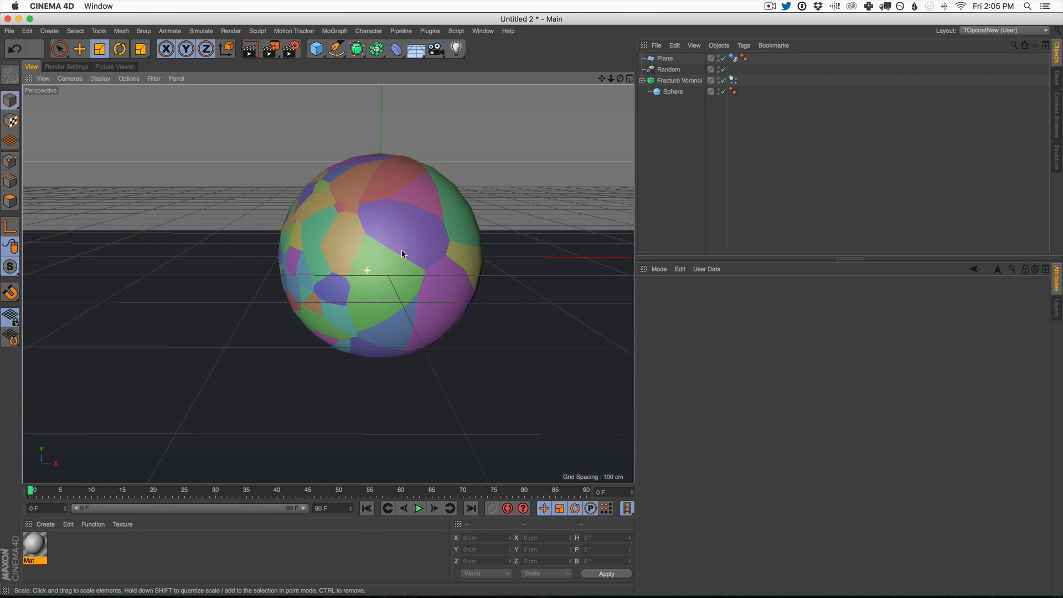
middle_click_drag(394, 267, 355, 301, "alt")
left_click(679, 80)
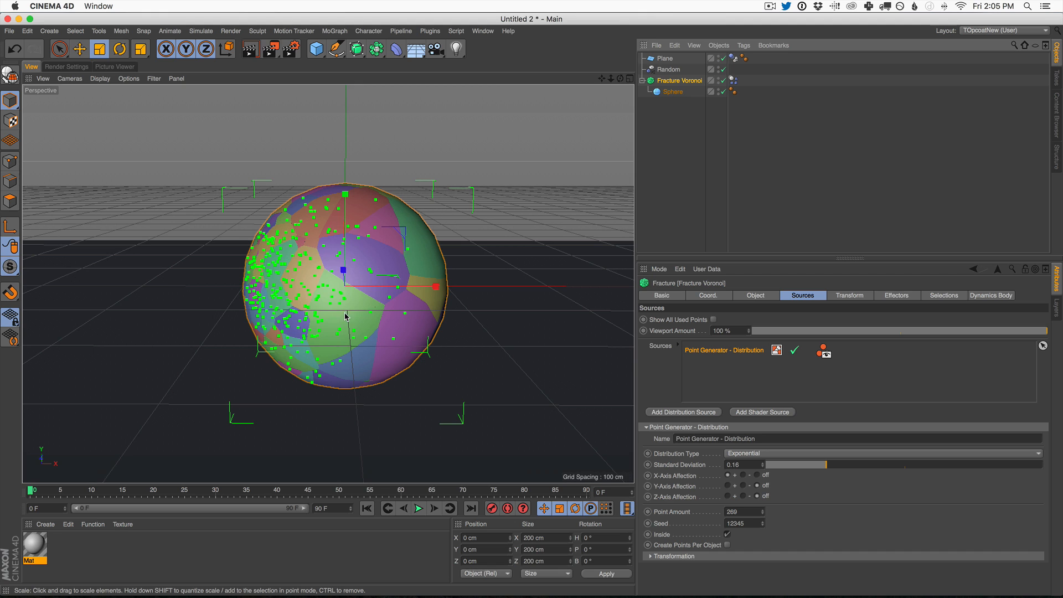
left_click(661, 121)
left_click(677, 83)
scroll(354, 253, "up", 5)
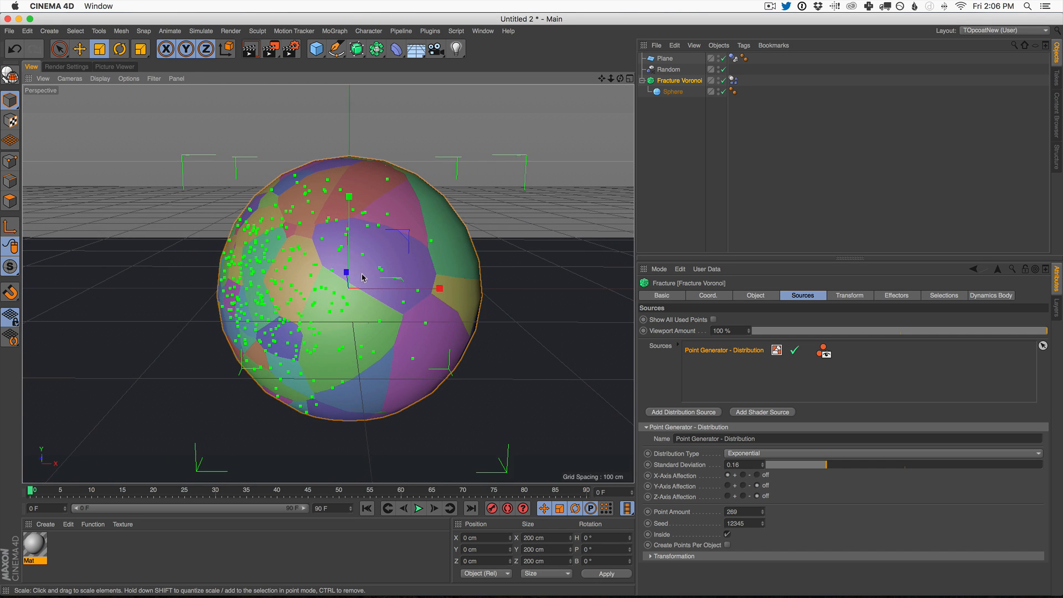
left_click(675, 125)
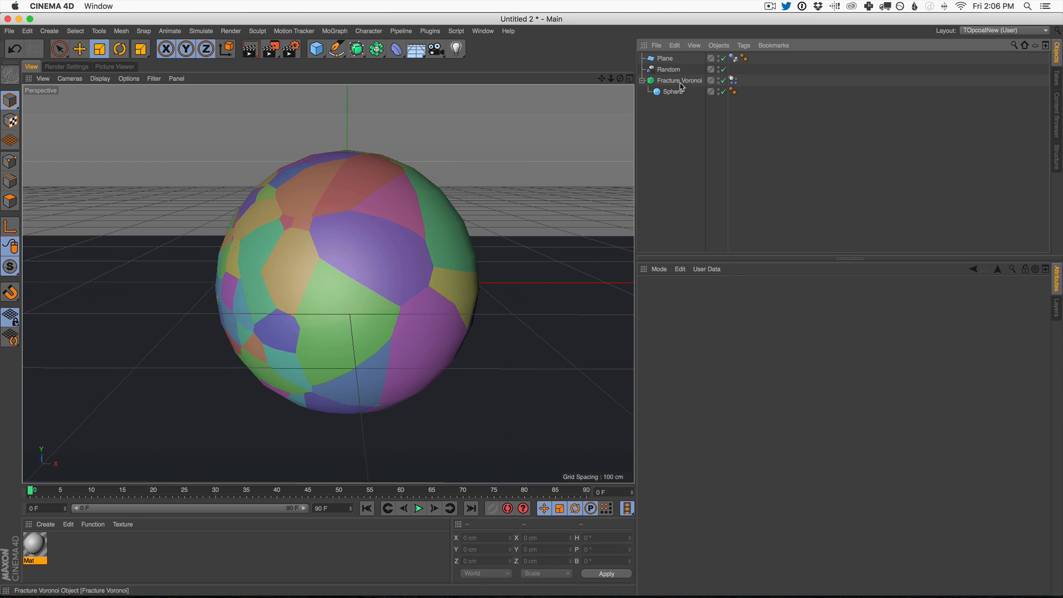
left_click(683, 82)
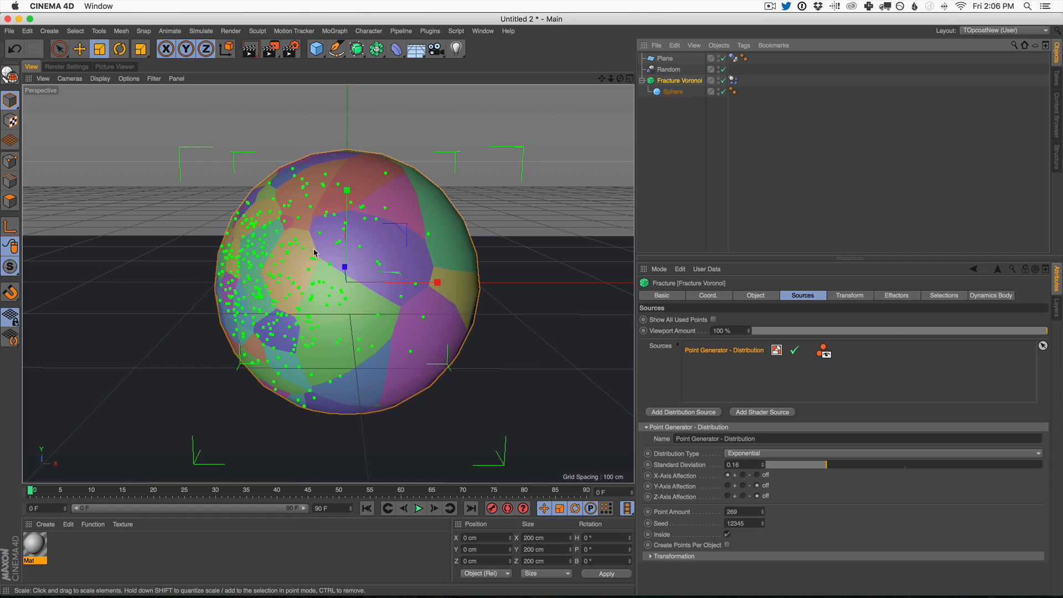
Step: Add a Sphere, scale it to 43.6 cm and move it beside the fractured sphere, to about X -183 cm, Y 60 cm
left_click_drag(317, 51, 483, 90)
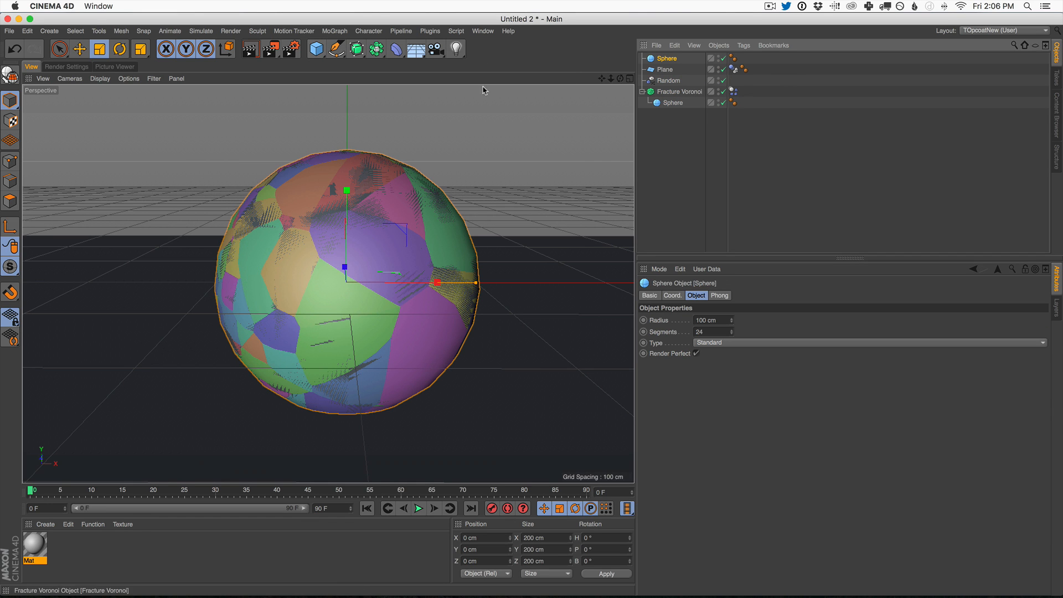
left_click(99, 48)
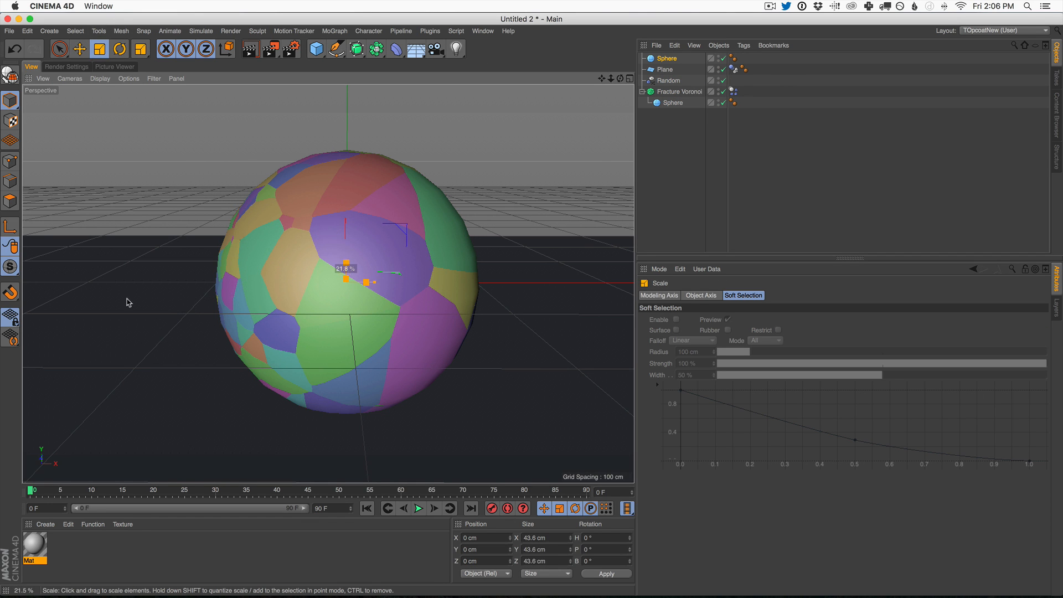
key("e")
left_click_drag(429, 289, 198, 256)
left_click_drag(112, 232, 101, 162)
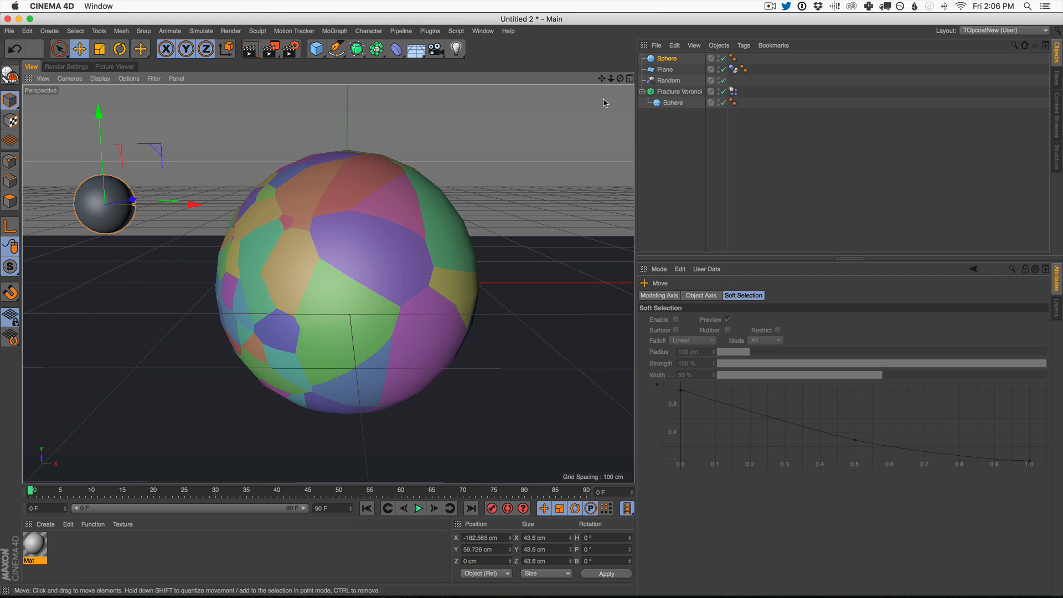
Step: Give the small sphere a Rigid Body tag with a custom initial linear velocity of 503 cm in X
left_click(668, 59)
left_click(743, 45)
mouse_move(780, 155)
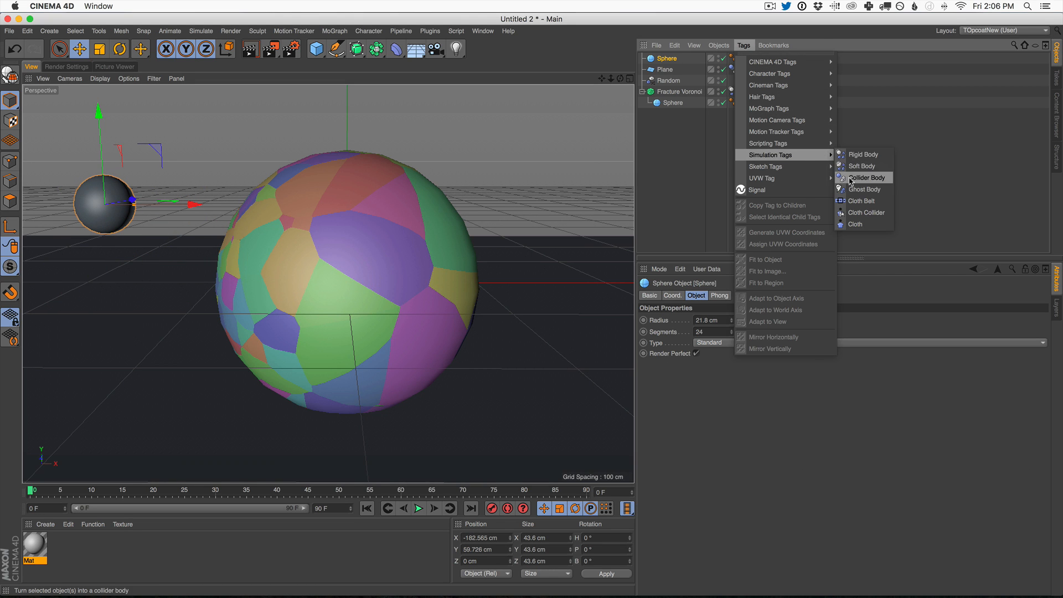
left_click(862, 155)
left_click(685, 296)
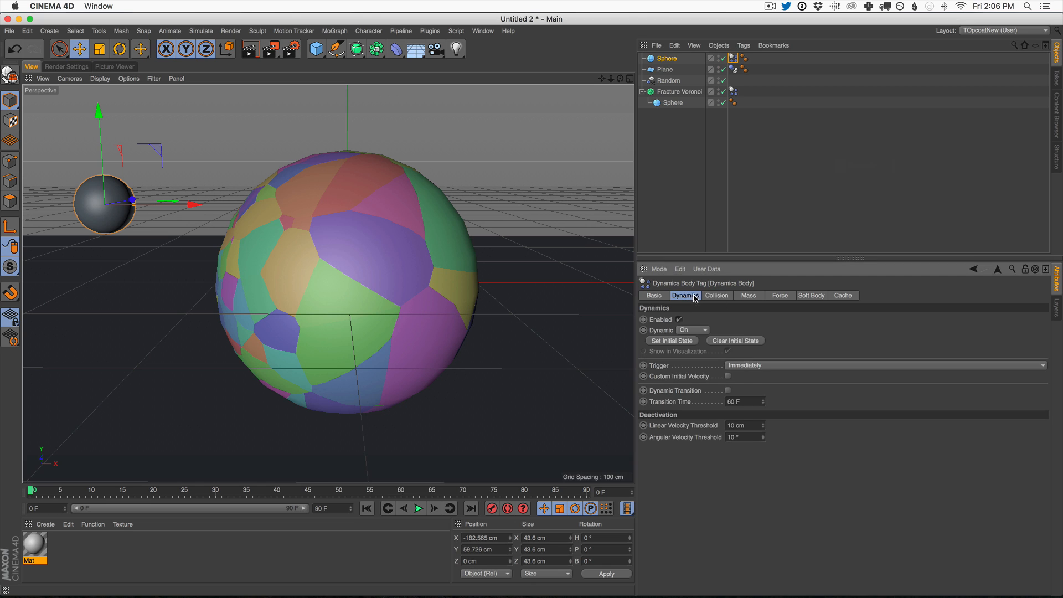
left_click(727, 377)
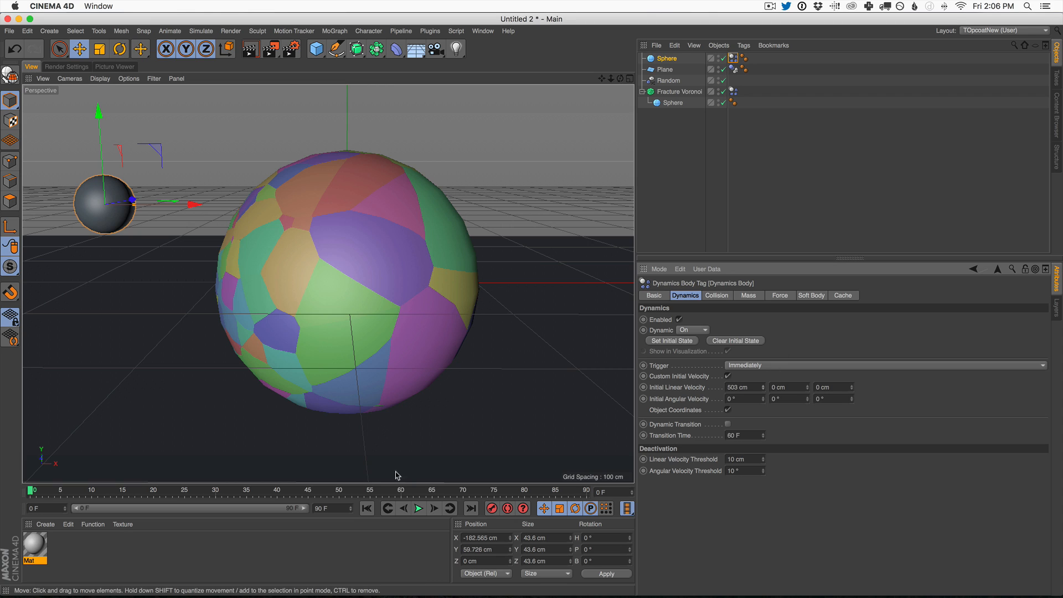
Step: Play the simulation with the small sphere launched at the fractured sphere, and return to the first frame
left_click(419, 508)
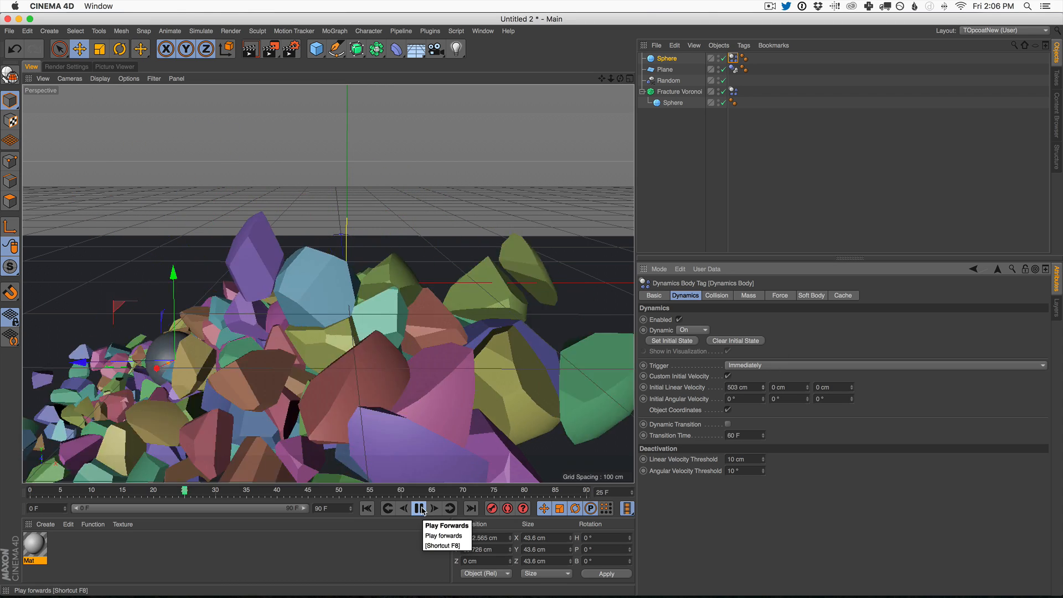
left_click(367, 508)
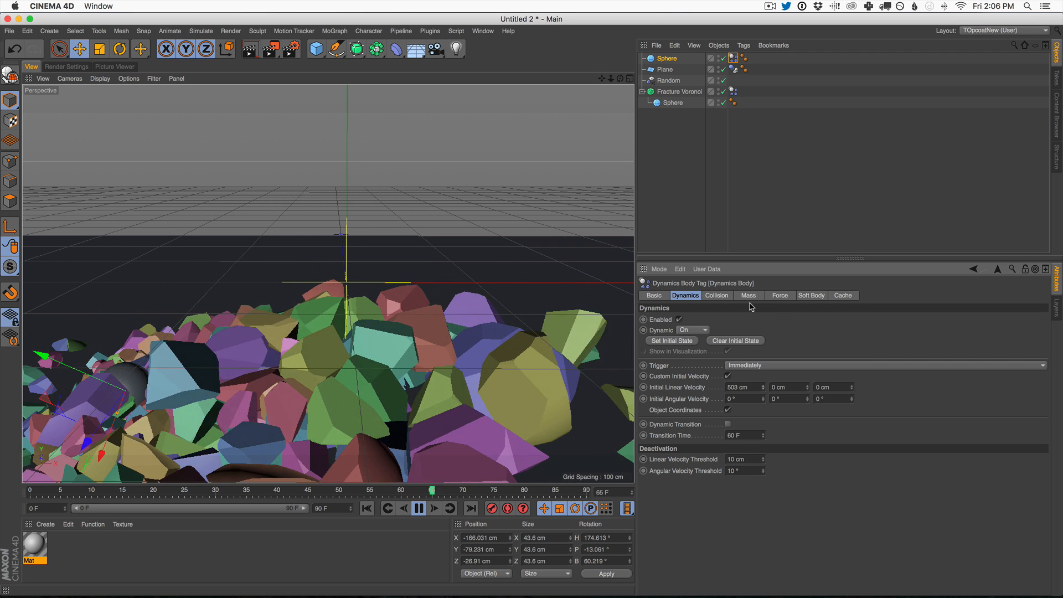
left_click(367, 508)
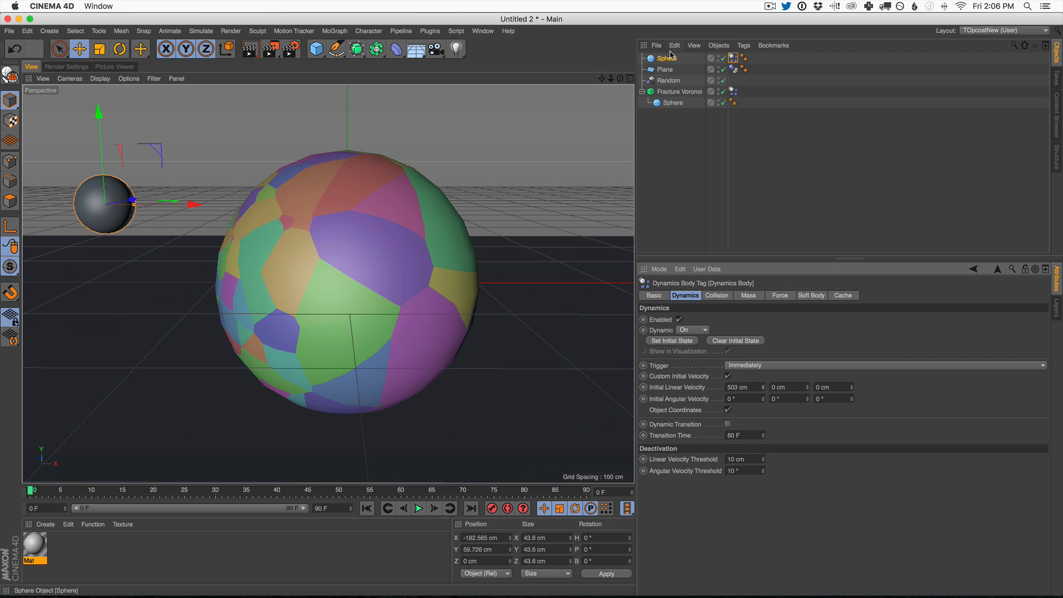
Step: Set the Fracture Voronoi's dynamics trigger to On Collision and play the simulation
left_click(733, 91)
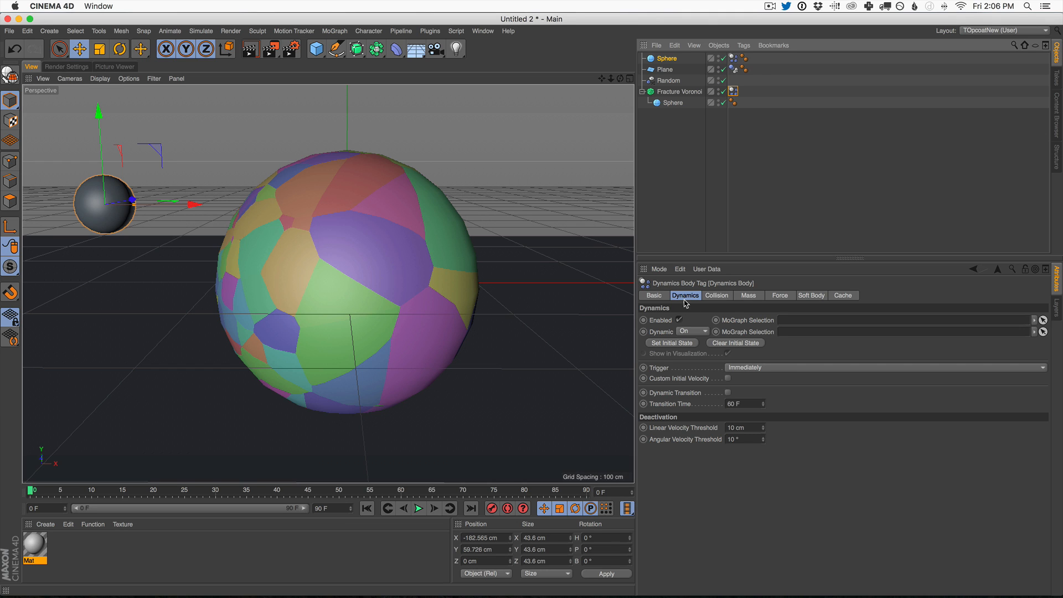
left_click(756, 368)
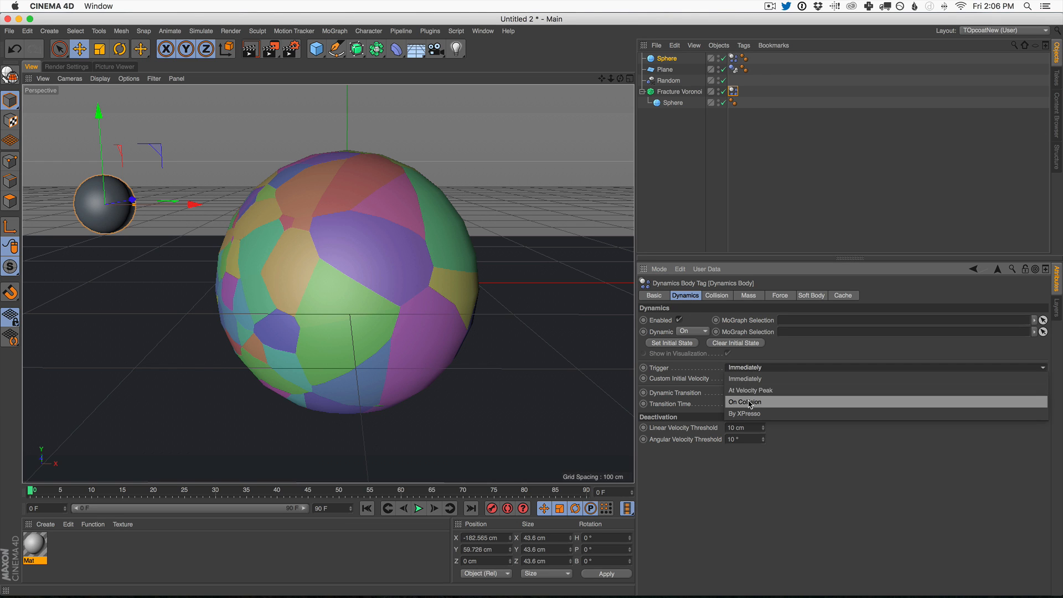
left_click(756, 403)
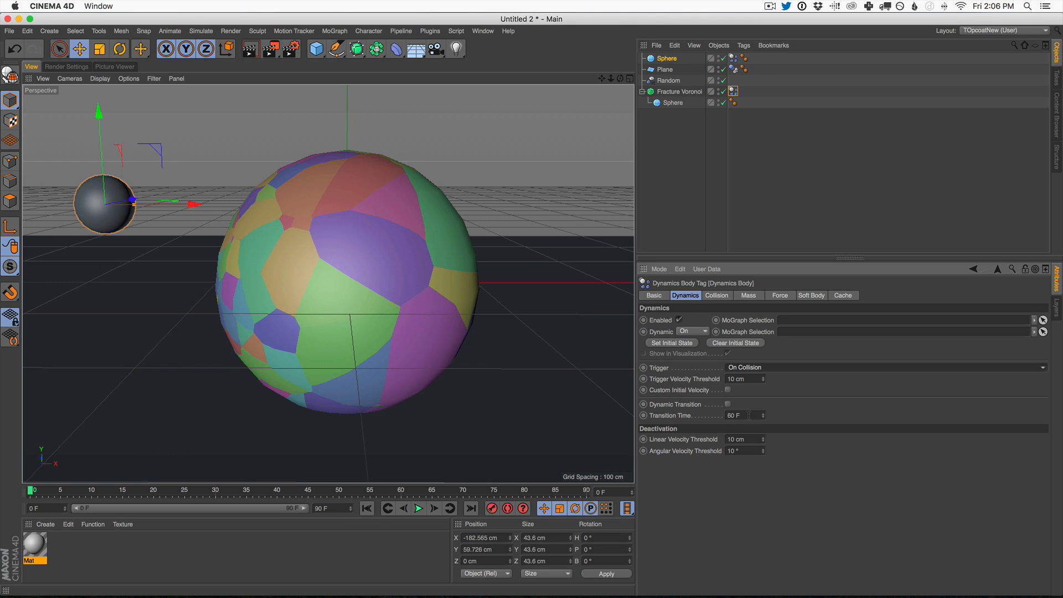
left_click(418, 509)
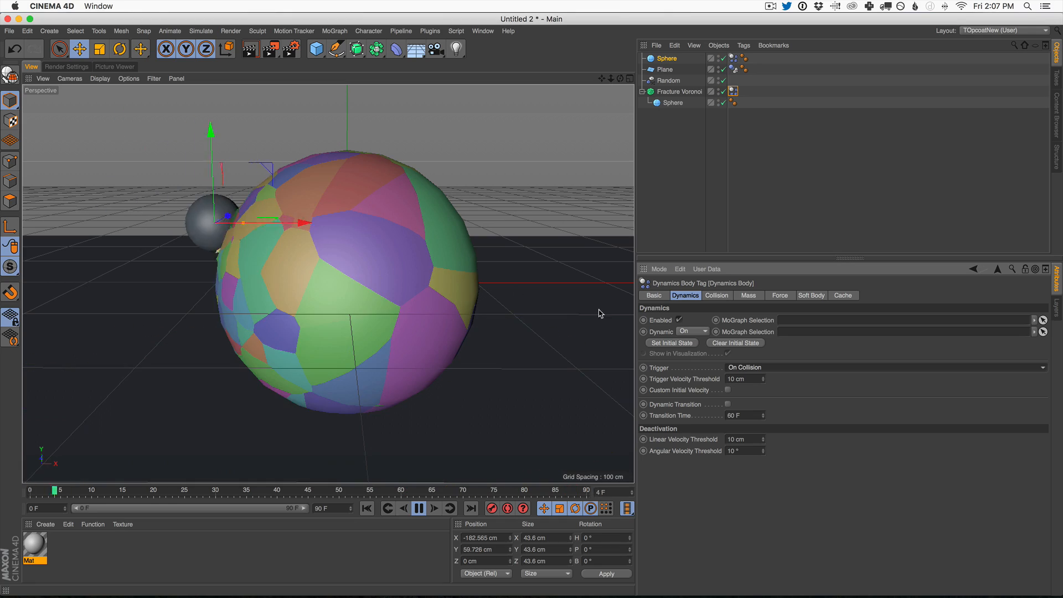
Step: Switch the small sphere's rigid body mass to Custom Density with a density of 20
left_click(733, 57)
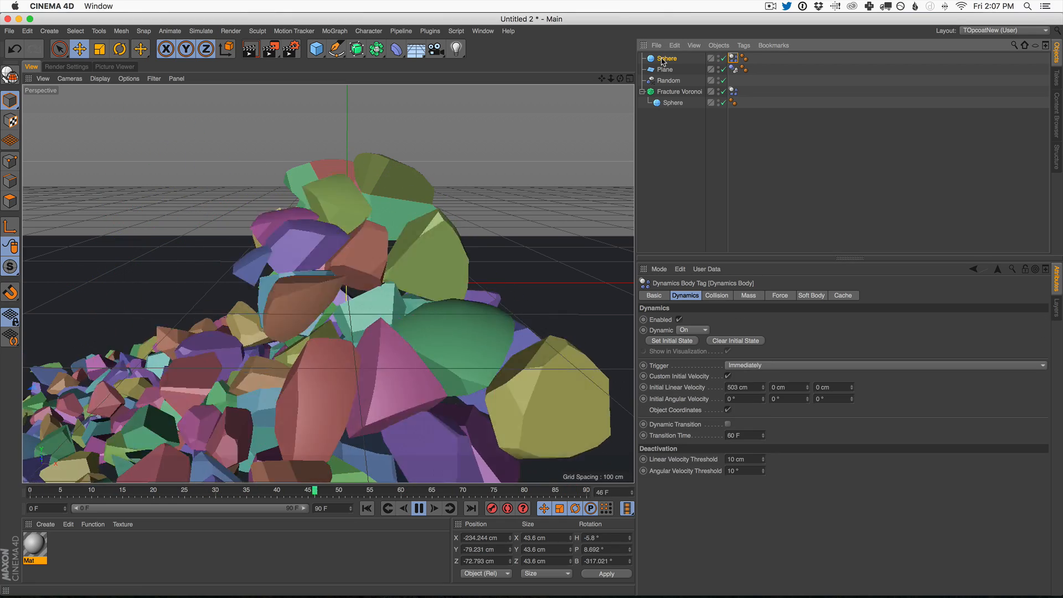
left_click(664, 59)
left_click(786, 296)
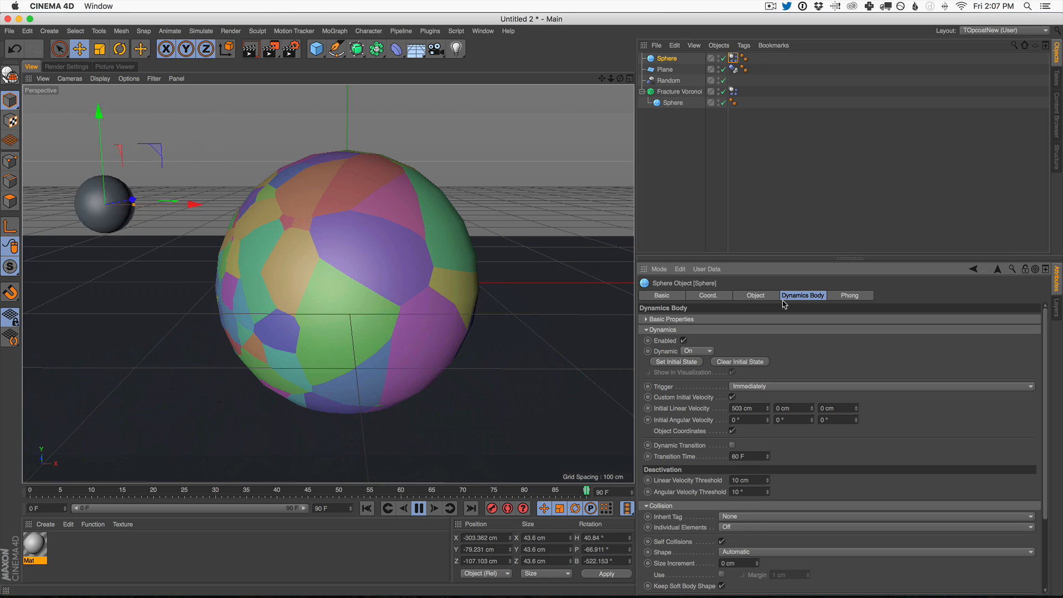
left_click(733, 59)
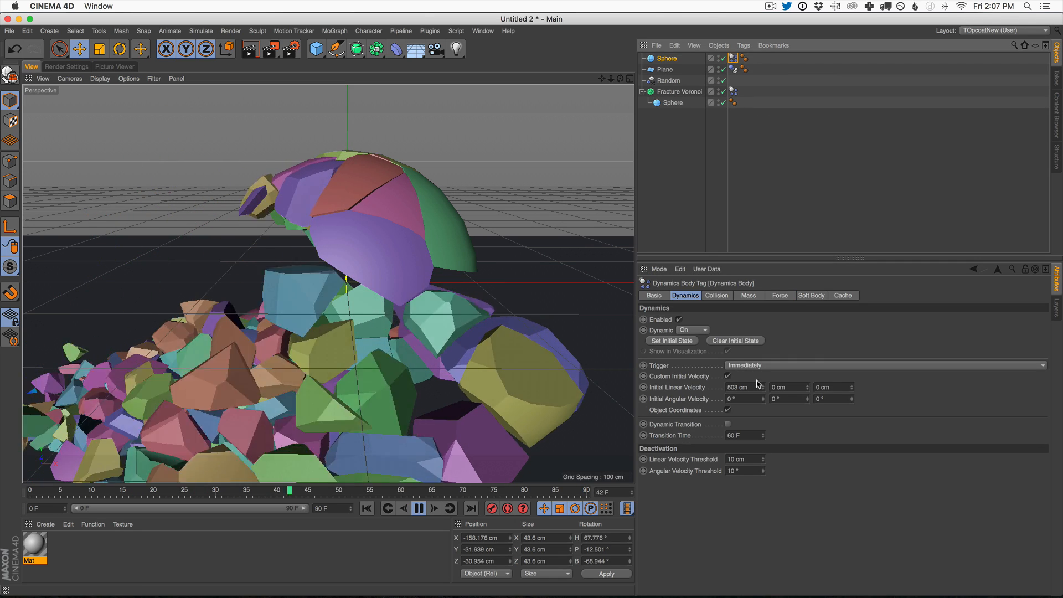
left_click(749, 295)
left_click(719, 319)
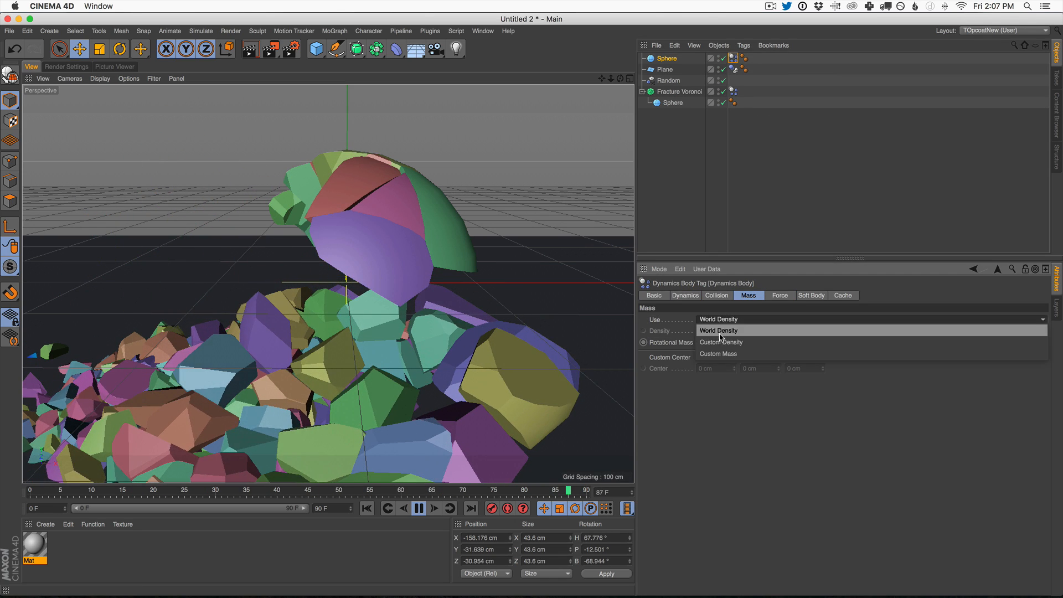
left_click(720, 341)
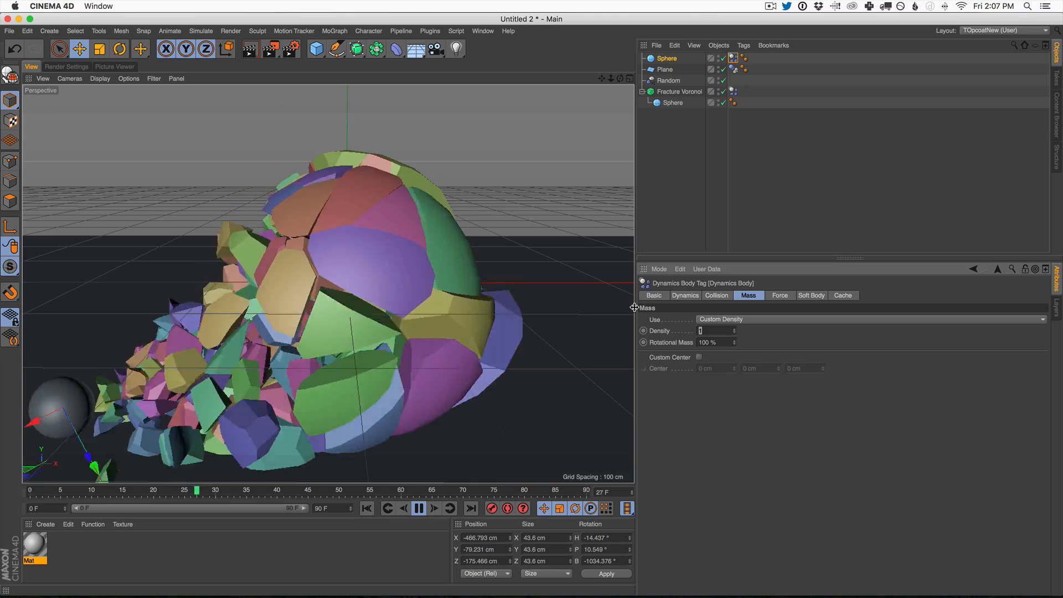
type("20")
key("Return")
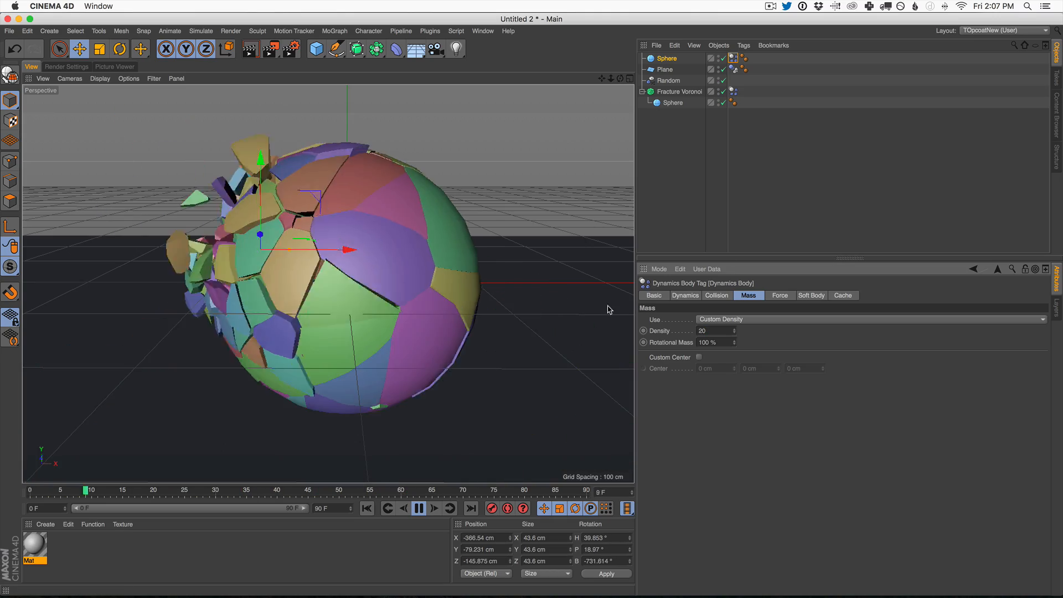
Step: Examine the running collision from farther away and stop the simulation at the first frame
scroll(368, 369, "down", 5)
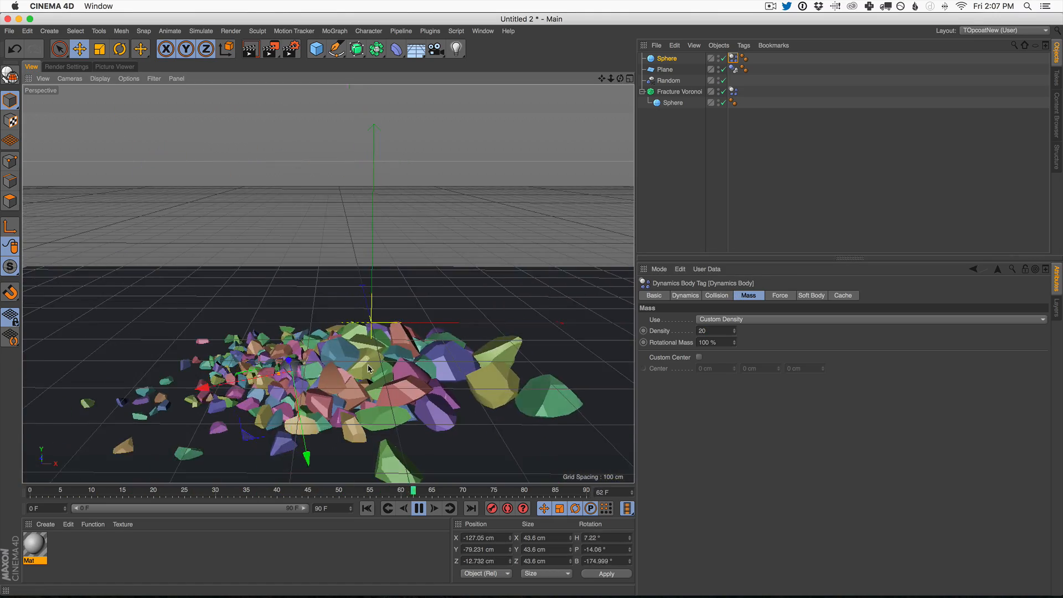
middle_click_drag(368, 370, 366, 305, "alt")
left_click_drag(367, 305, 368, 327, "alt")
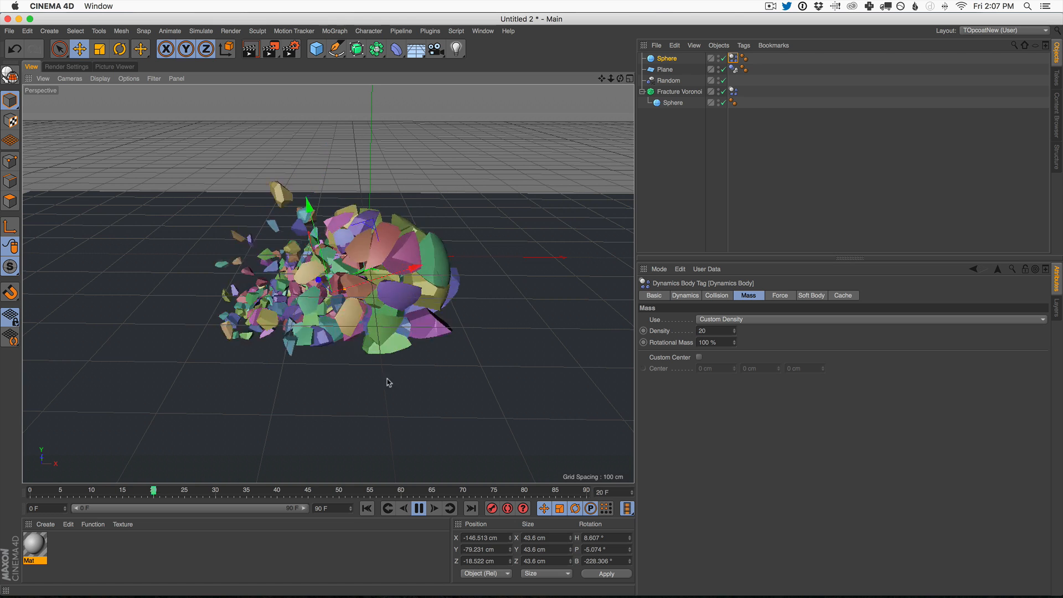
left_click(419, 508)
left_click(367, 508)
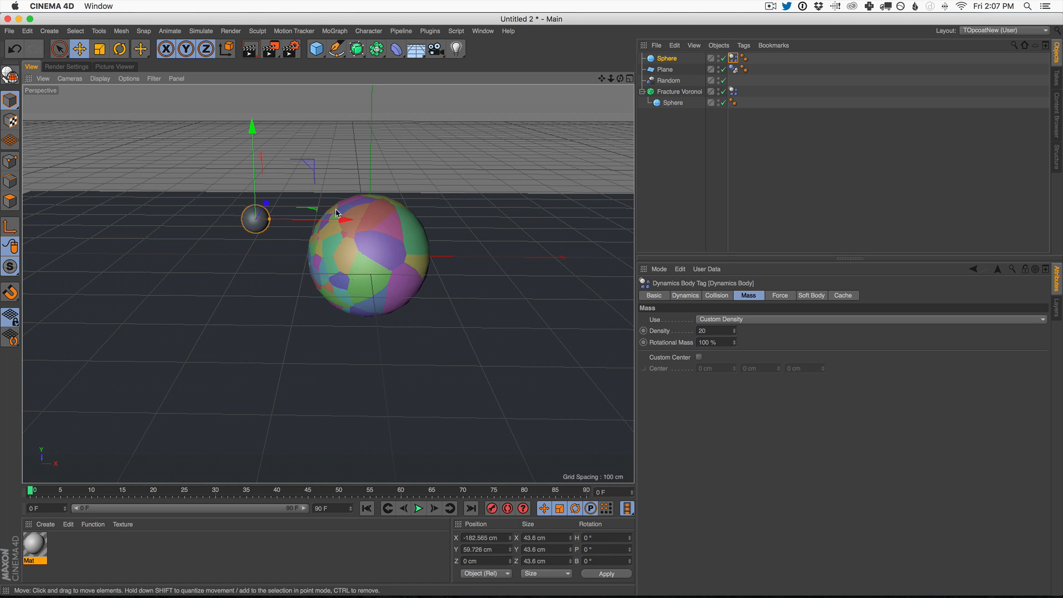
Step: Move the small sphere to about X -271 cm, Y 94 cm, and test it with a replay and a first-frame render
left_click_drag(336, 212, 280, 212)
left_click_drag(195, 124, 194, 104)
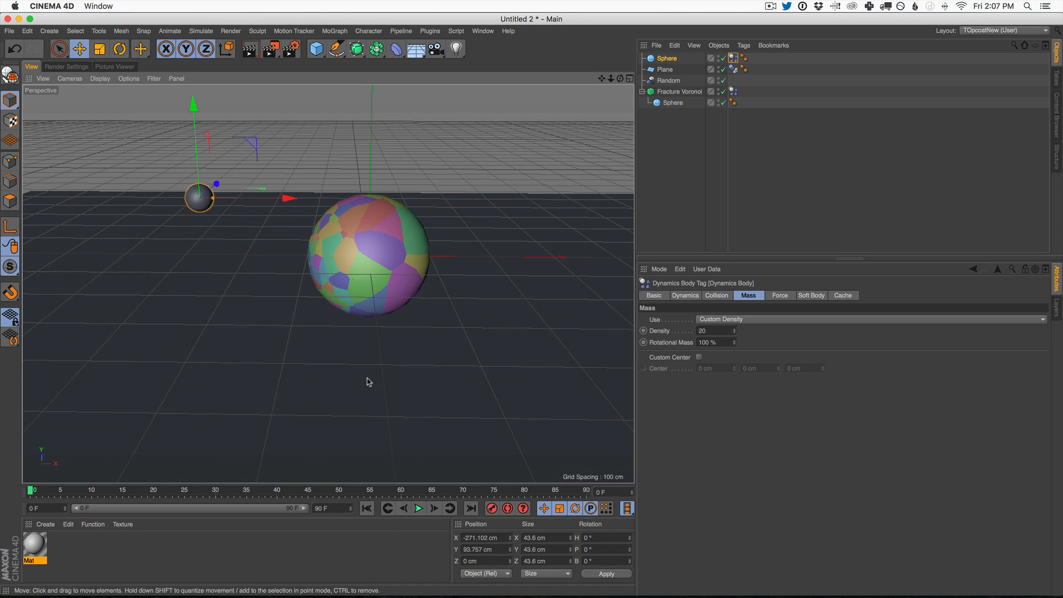
key("F8")
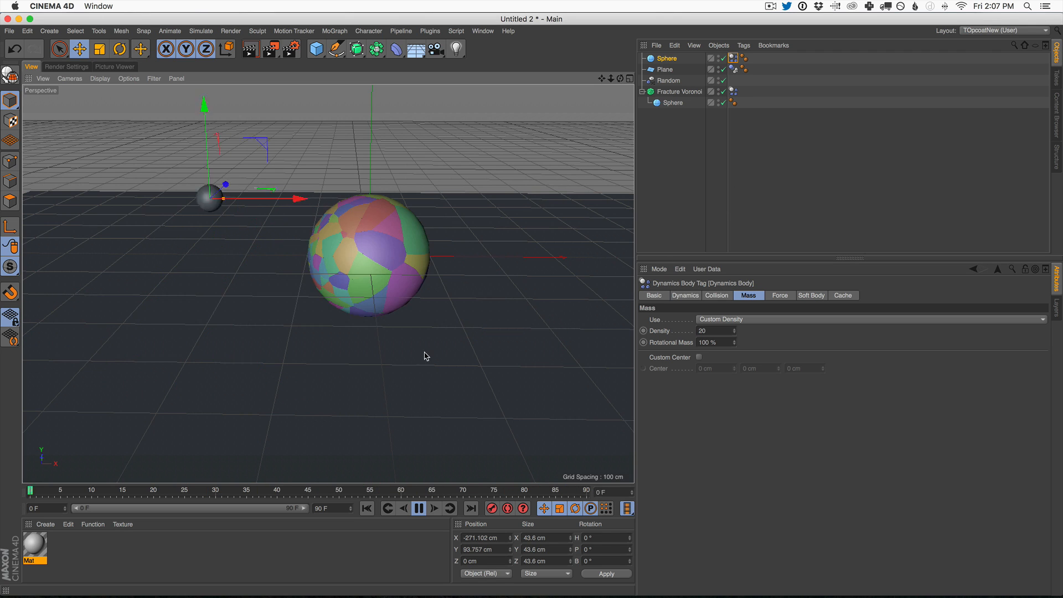
left_click(420, 509)
left_click(366, 508)
left_click(249, 51)
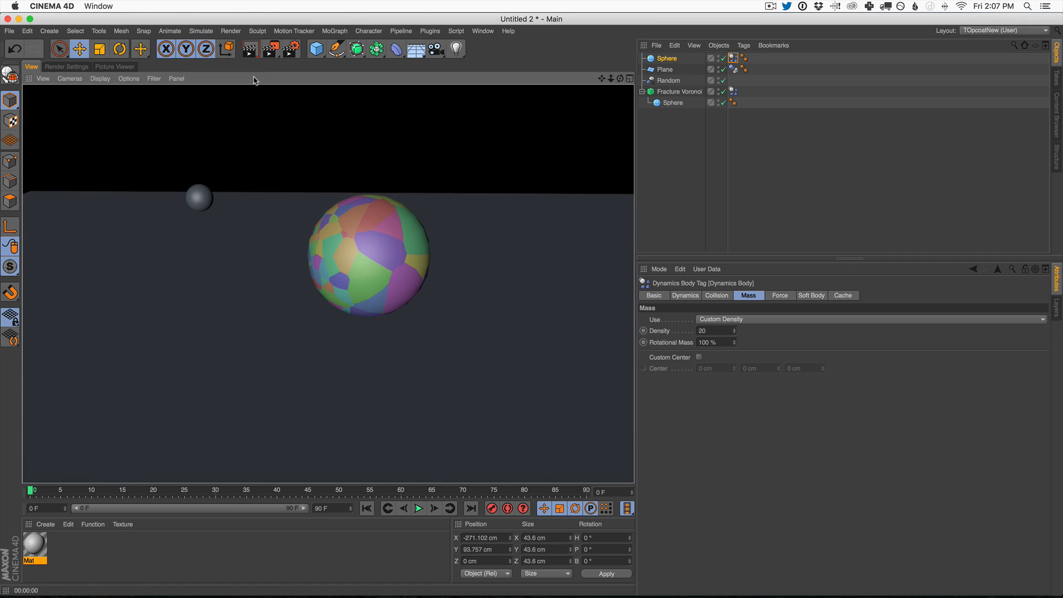
Step: Create two new materials, assigning the first one to the Fracture Voronoi object
left_click(57, 524)
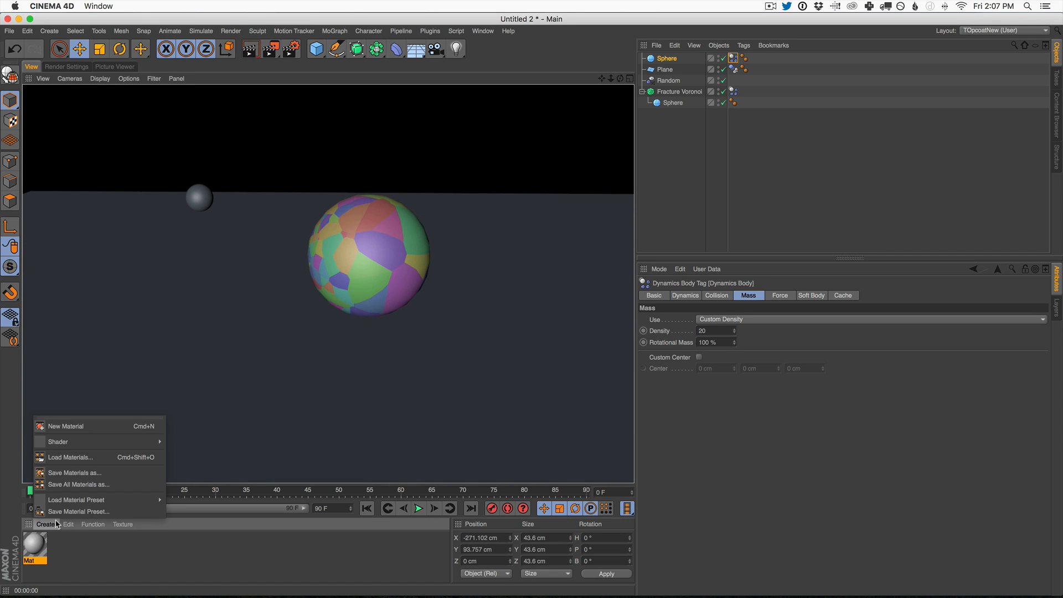
left_click(65, 426)
left_click_drag(34, 545, 667, 166)
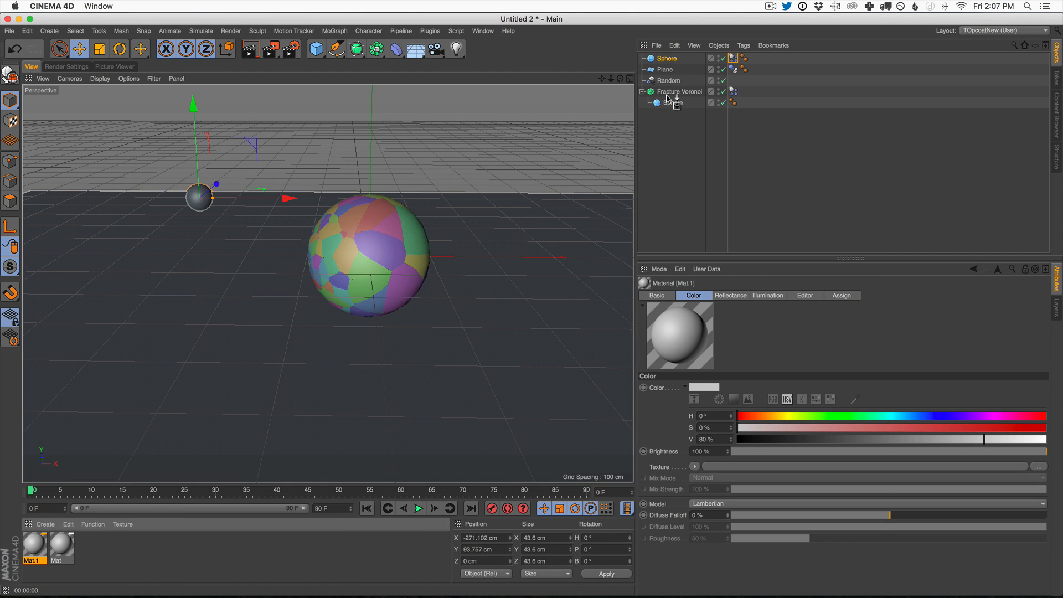
left_click_drag(672, 97, 673, 93)
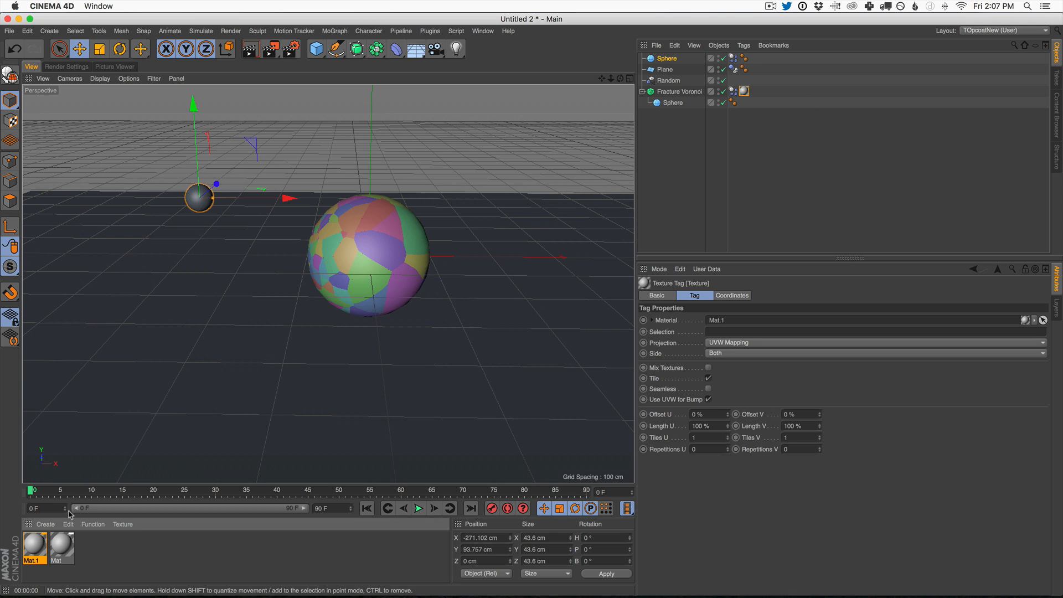
left_click(55, 523)
left_click(61, 423)
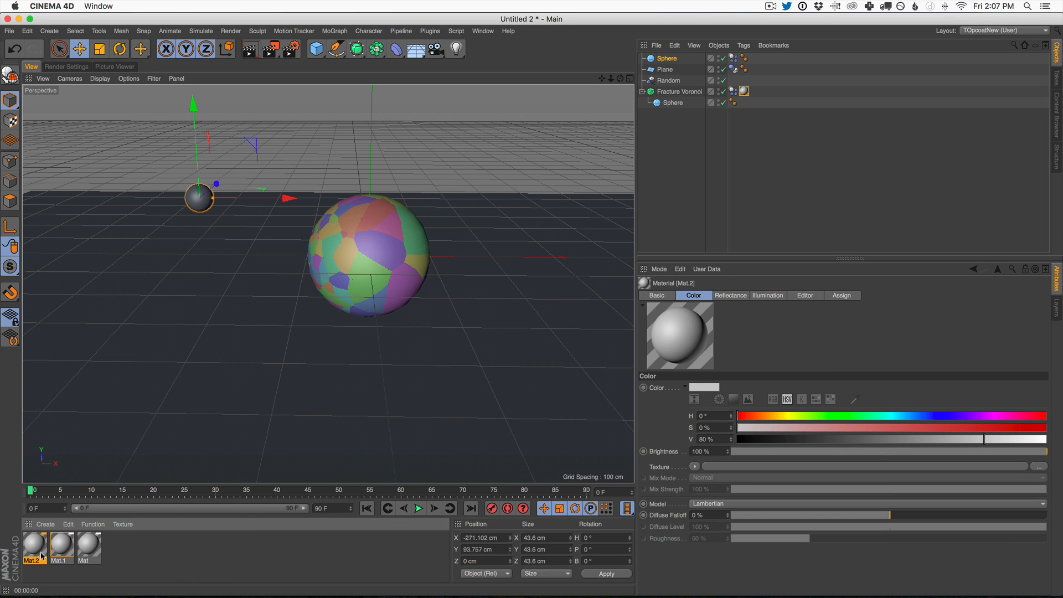
Step: Enable the Inside Faces selection on the Fracture Voronoi object and check its material tag
left_click(680, 92)
left_click(943, 296)
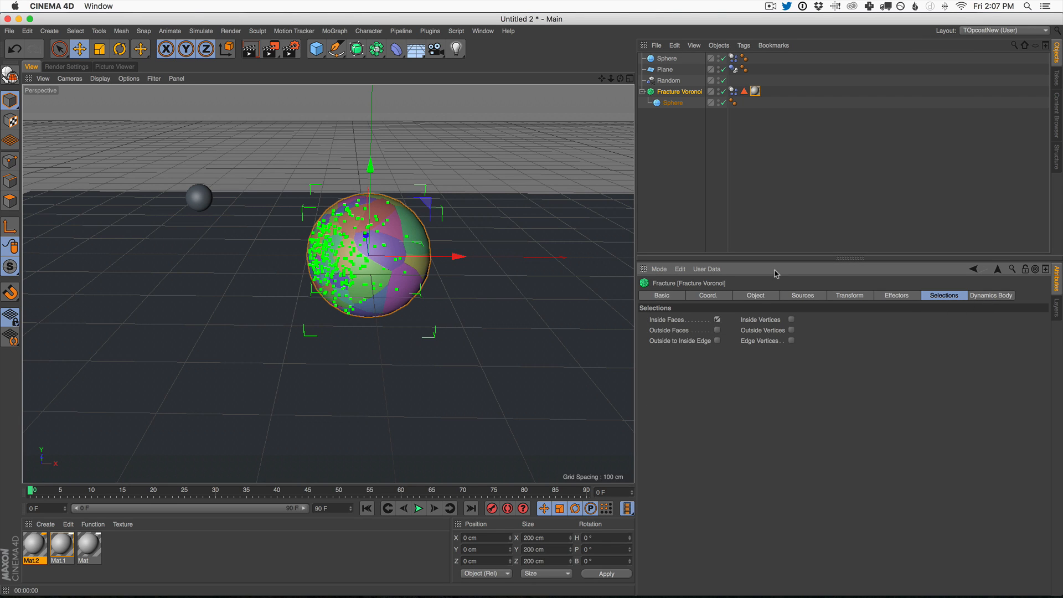
left_click(755, 91)
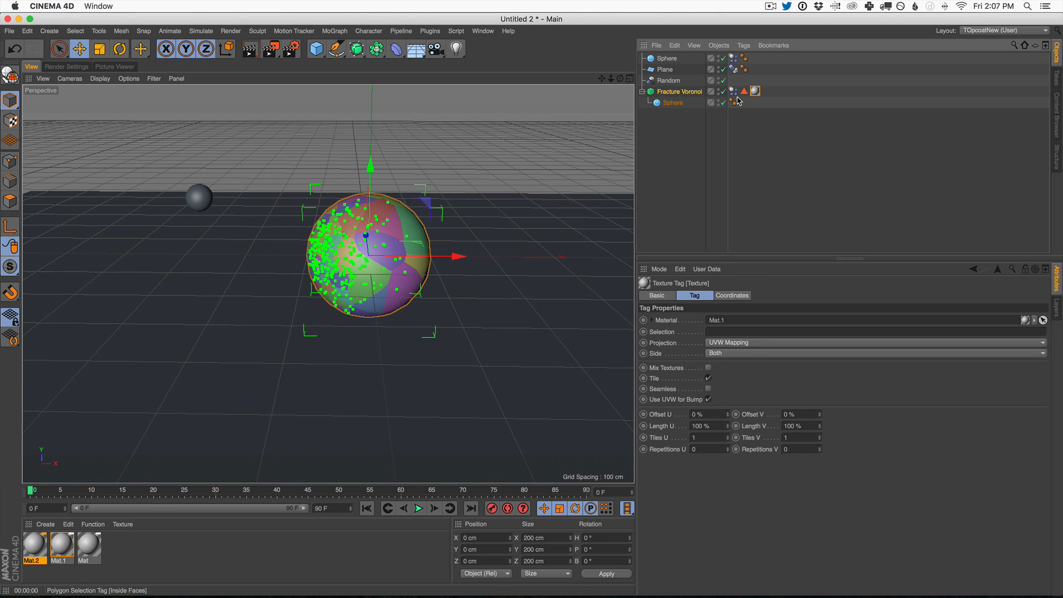
left_click(686, 93)
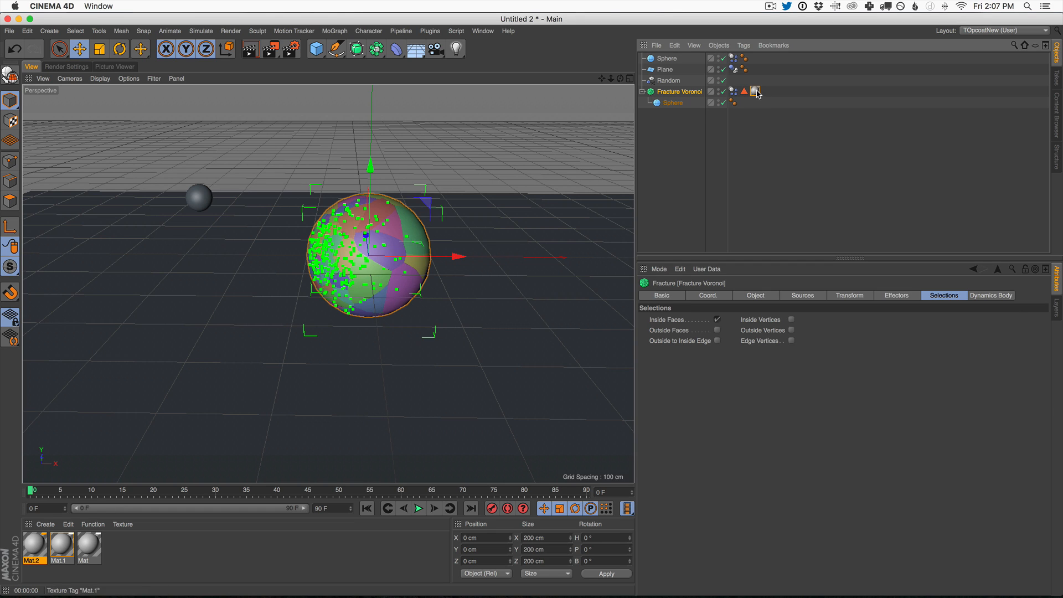
left_click(755, 91)
Step: Color Mat.2 orange with H 26°, S 100%, V 100% and assign it to the Fracture Voronoi object
left_click(38, 546)
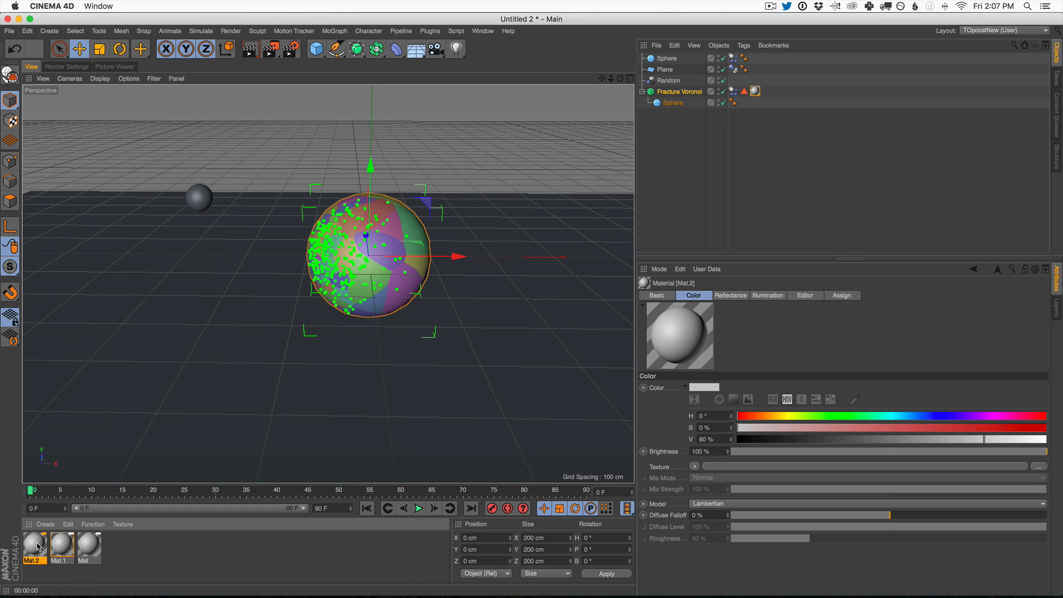
double_click(35, 545)
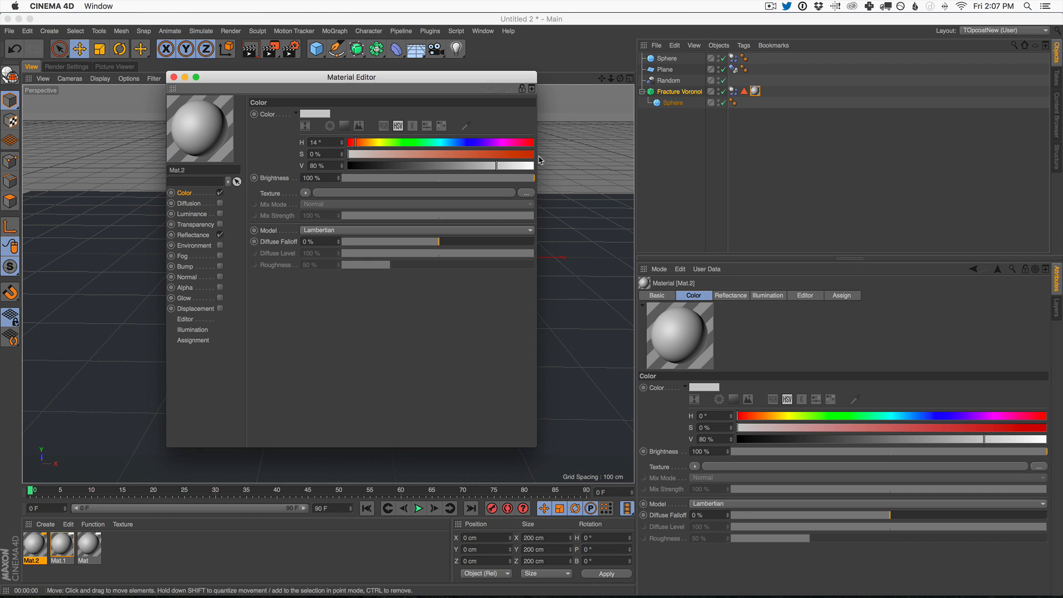
left_click_drag(369, 154, 533, 166)
left_click(360, 142)
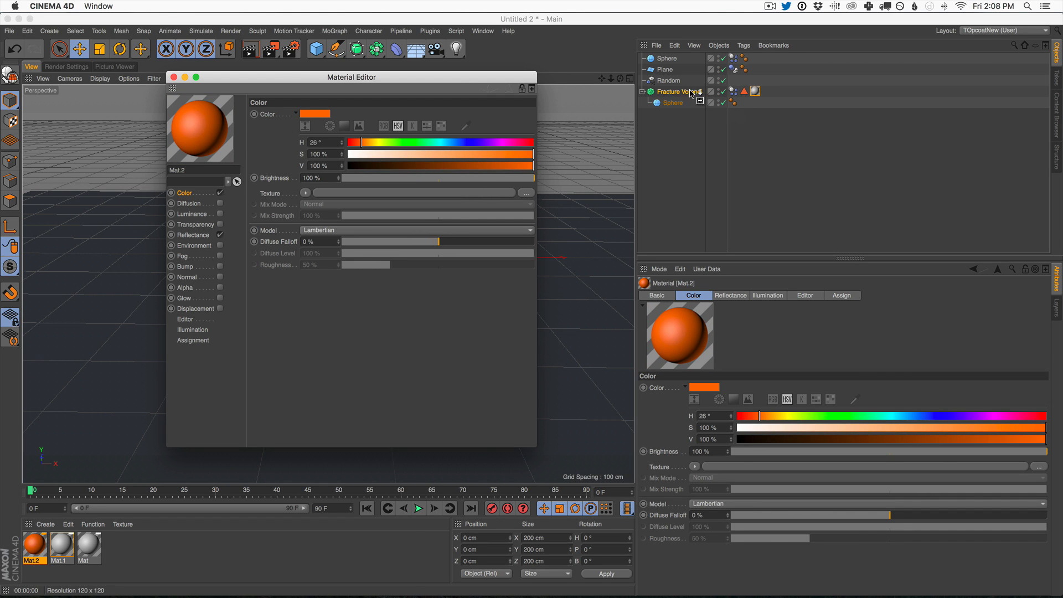
left_click_drag(692, 93, 692, 92)
left_click(173, 77)
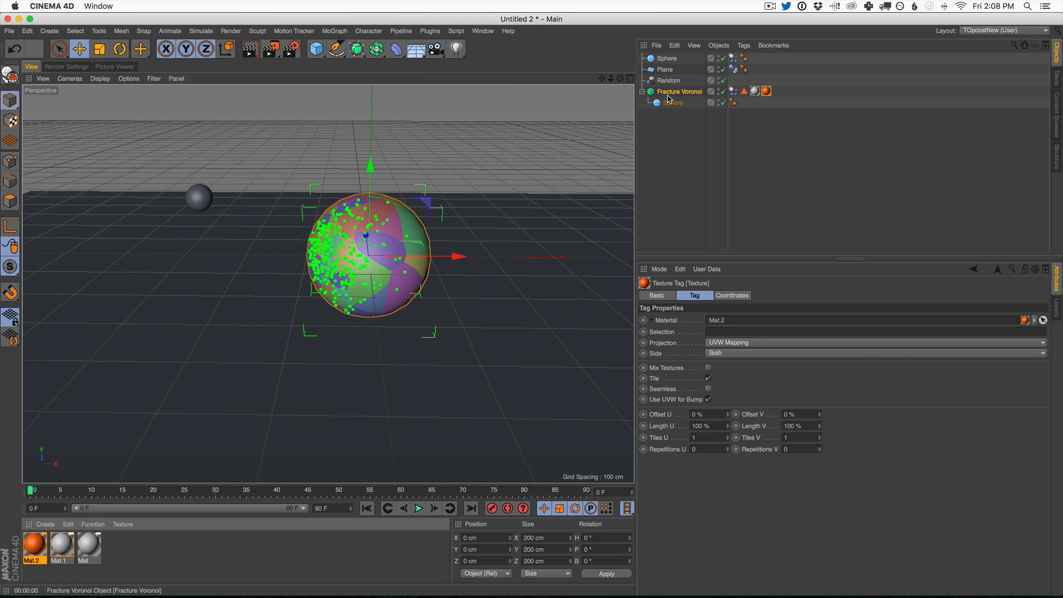
Step: Restrict the orange material's texture tag to the Inside Faces selection
left_click(744, 91)
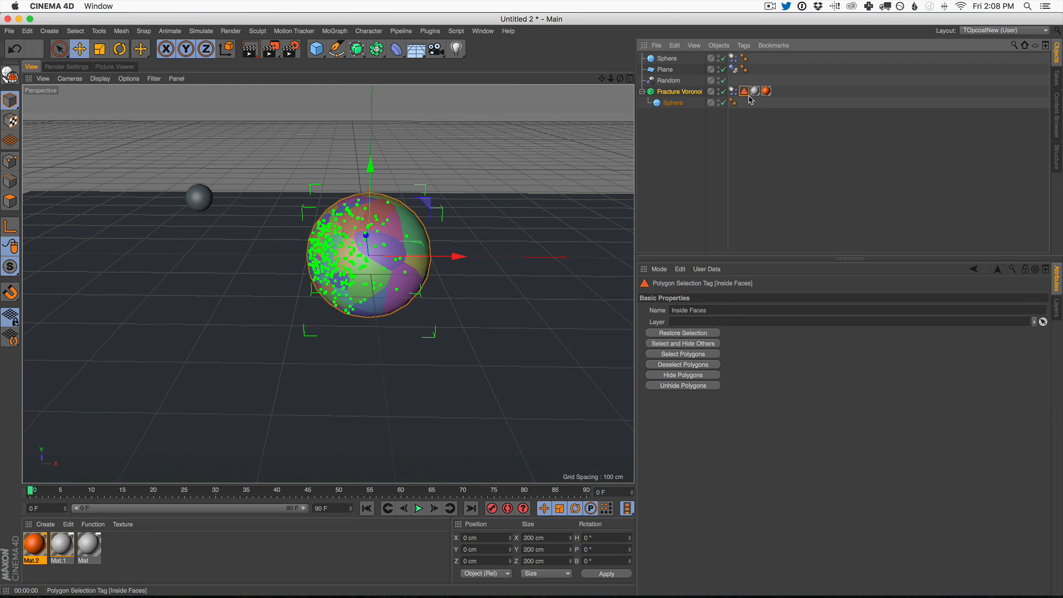
left_click(688, 92)
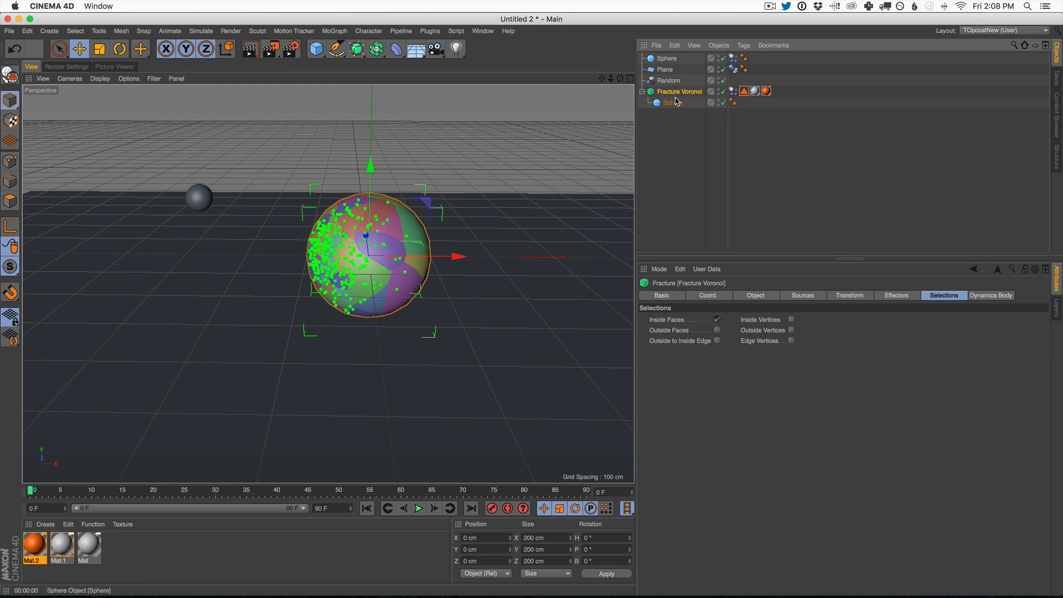
left_click(949, 295)
left_click(744, 91)
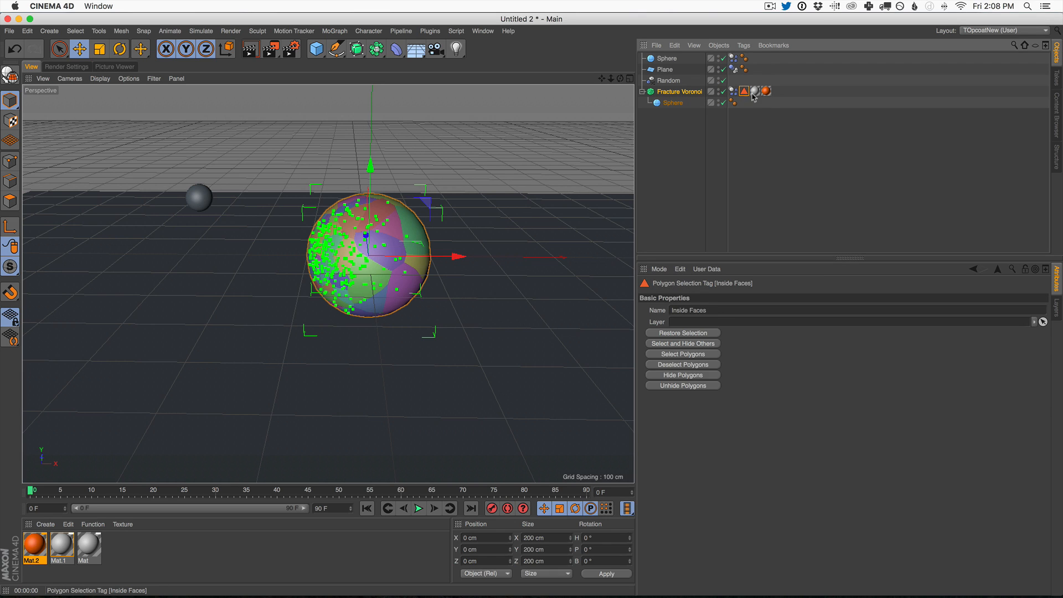
left_click(766, 92)
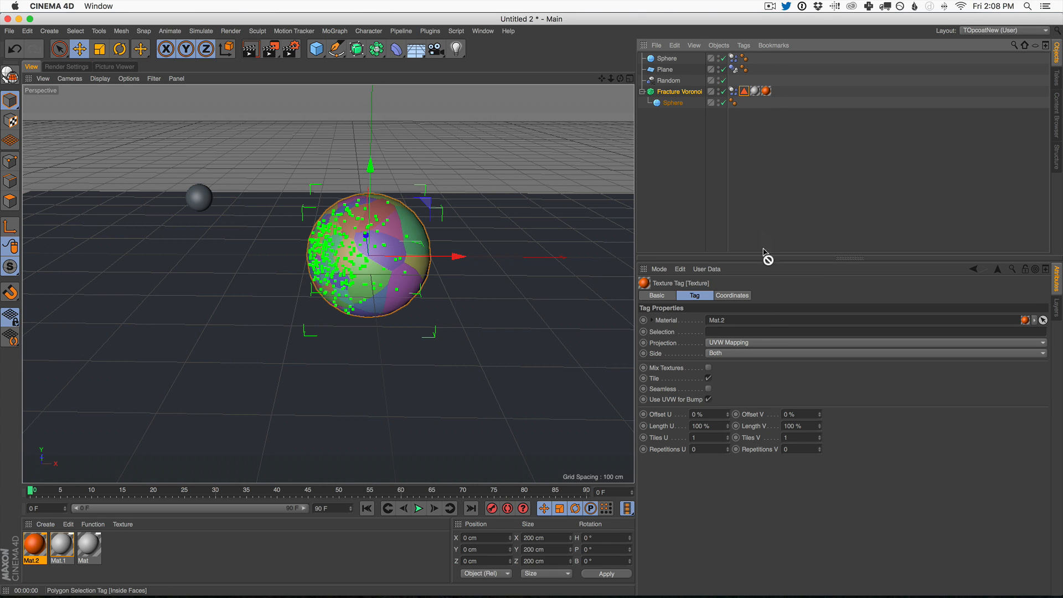
Step: Render the intact sphere, play the simulation to frame 27, and render the broken fragments to check both materials
left_click(250, 49)
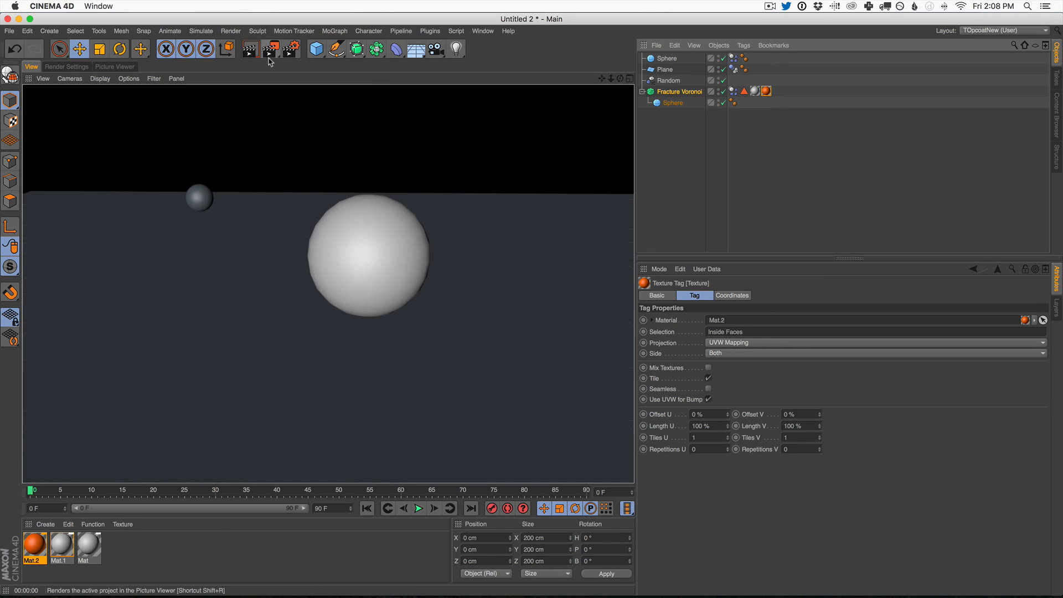
left_click(419, 509)
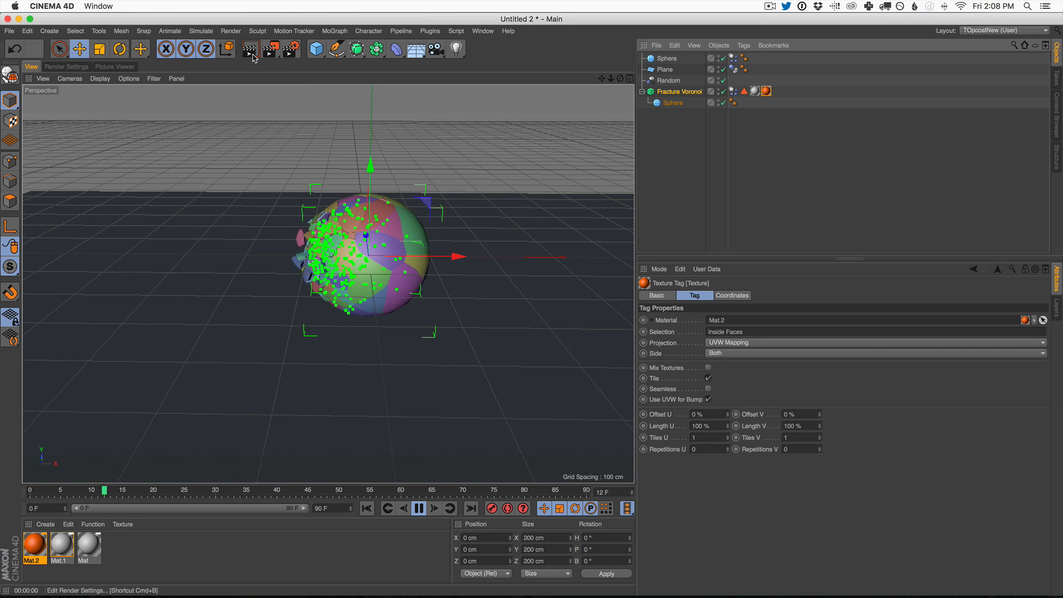
left_click(419, 509)
left_click(250, 49)
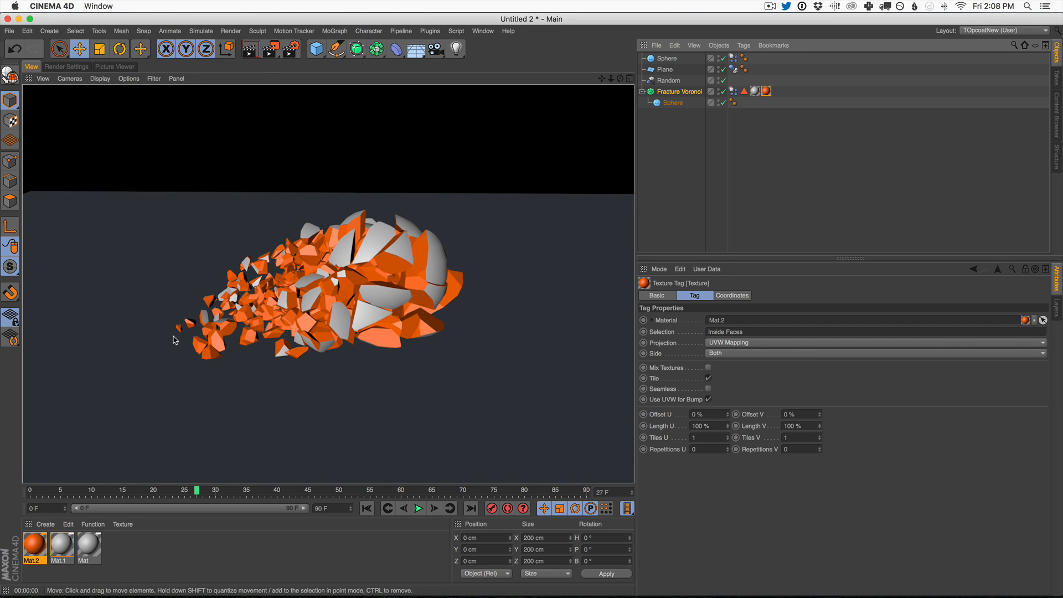
mouse_move(394, 266)
right_mouse_down("alt")
mouse_move(415, 266)
mouse_move(395, 266)
right_mouse_up("alt")
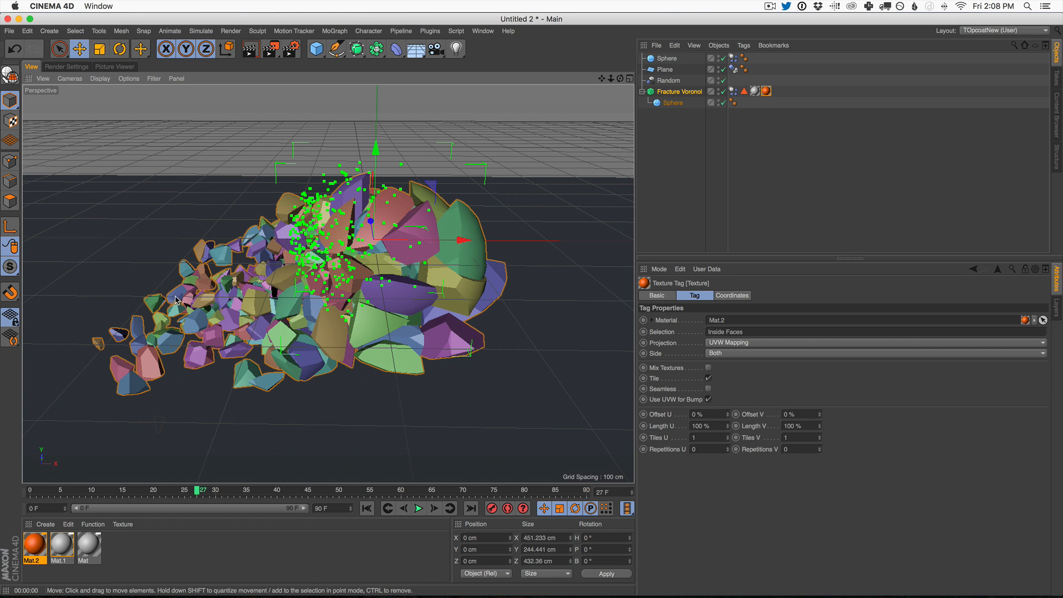
right_click_drag(351, 307, 393, 254, "alt")
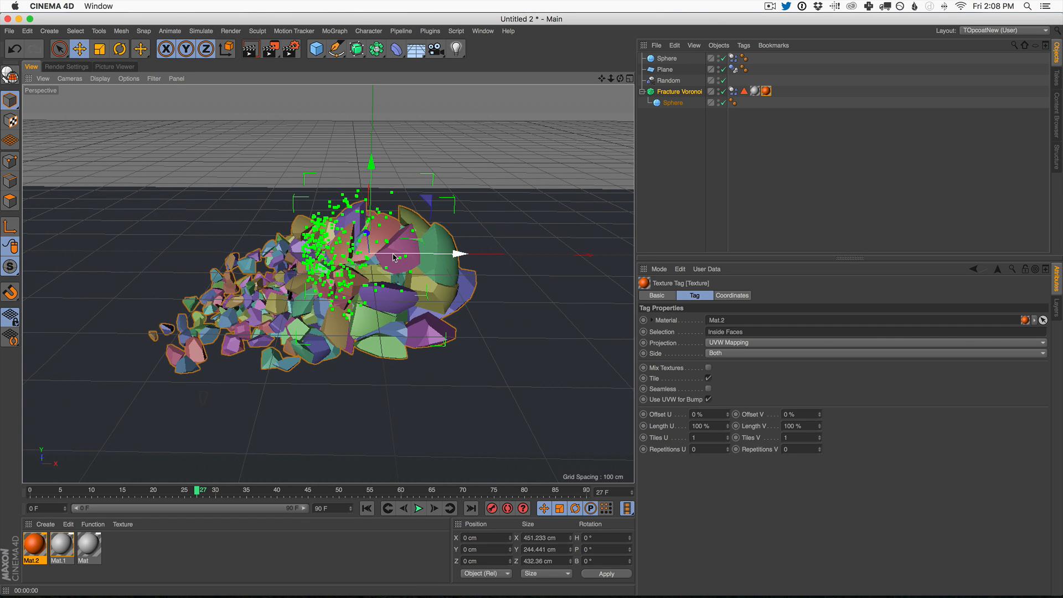